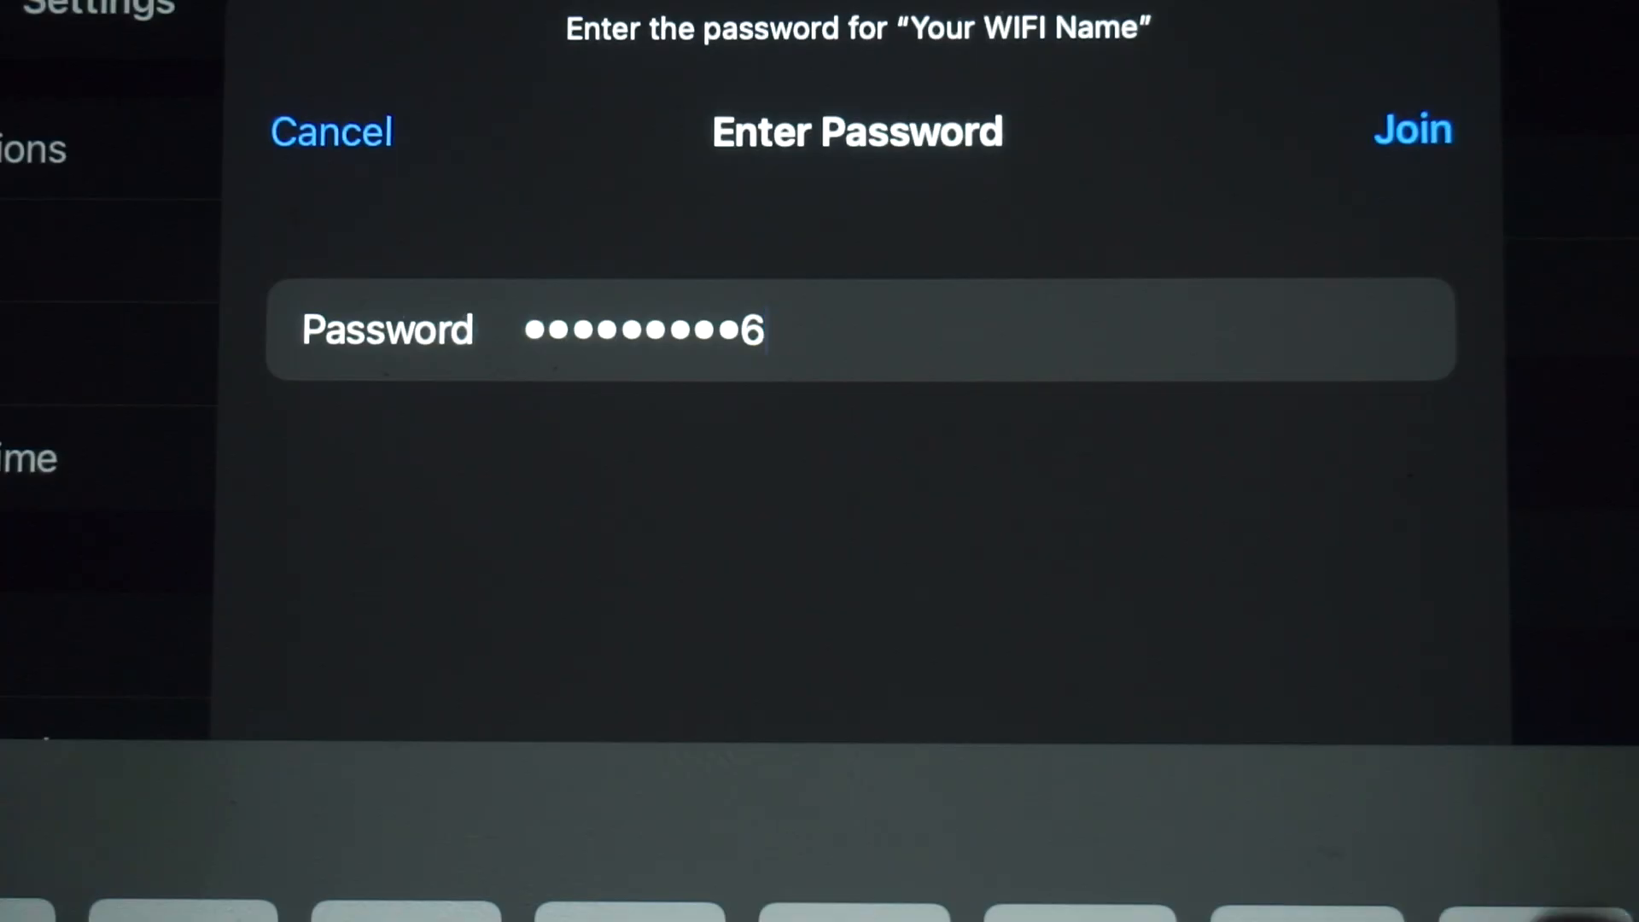
- Join the router's Wi-Fi network and open the router's setup page at 192.168.1.1 in the web browser
left_click(1411, 128)
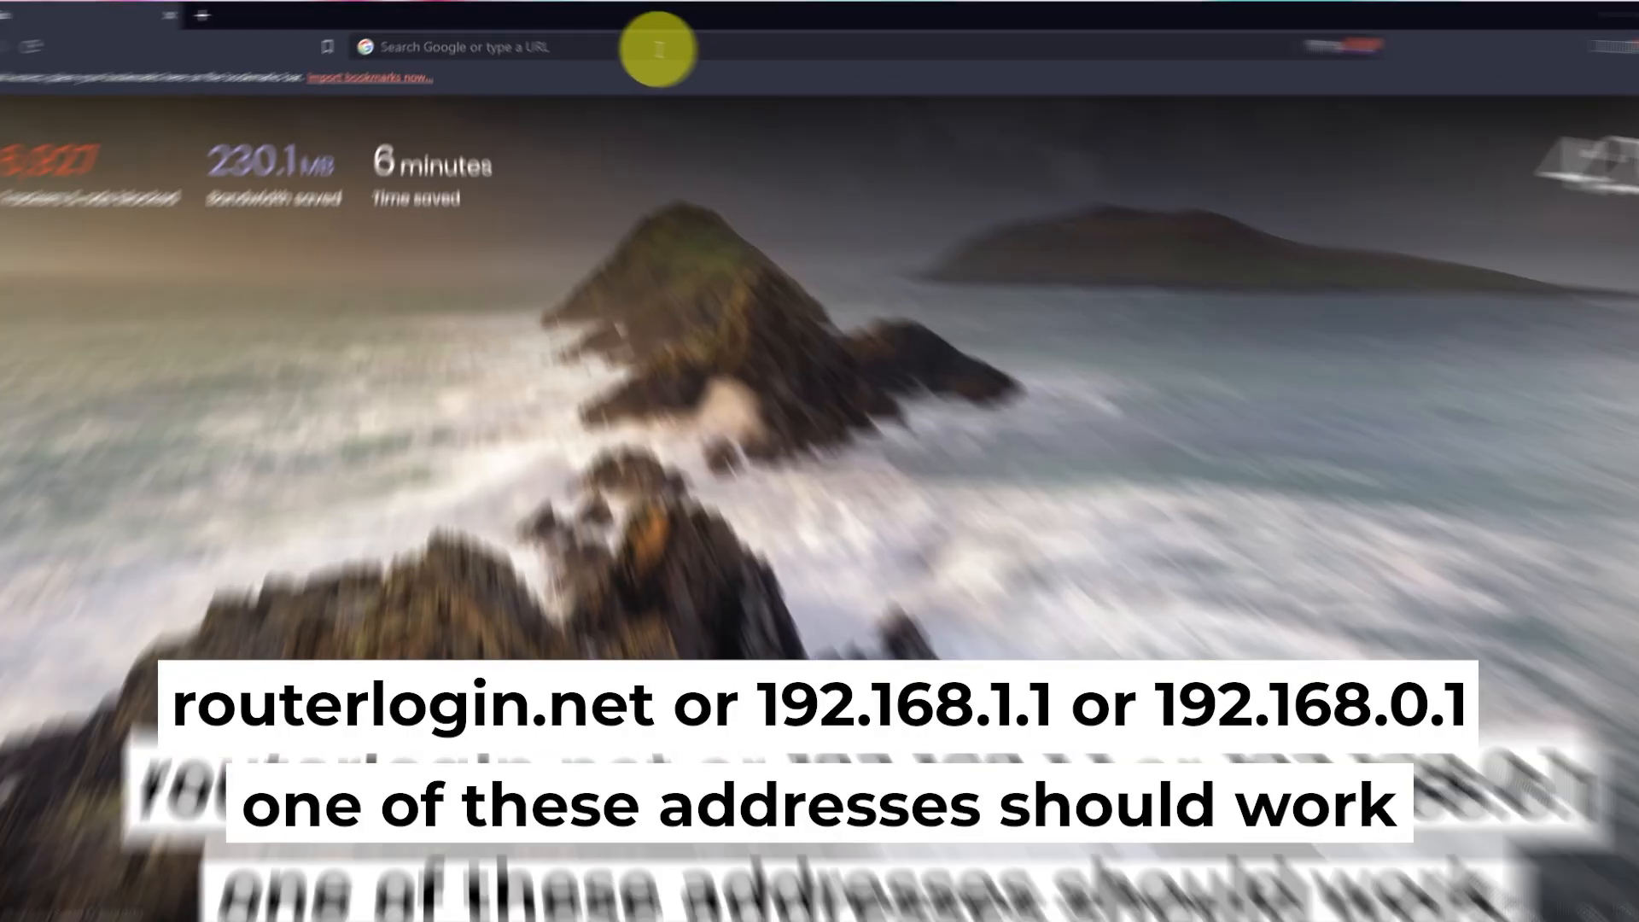
left_click(644, 42)
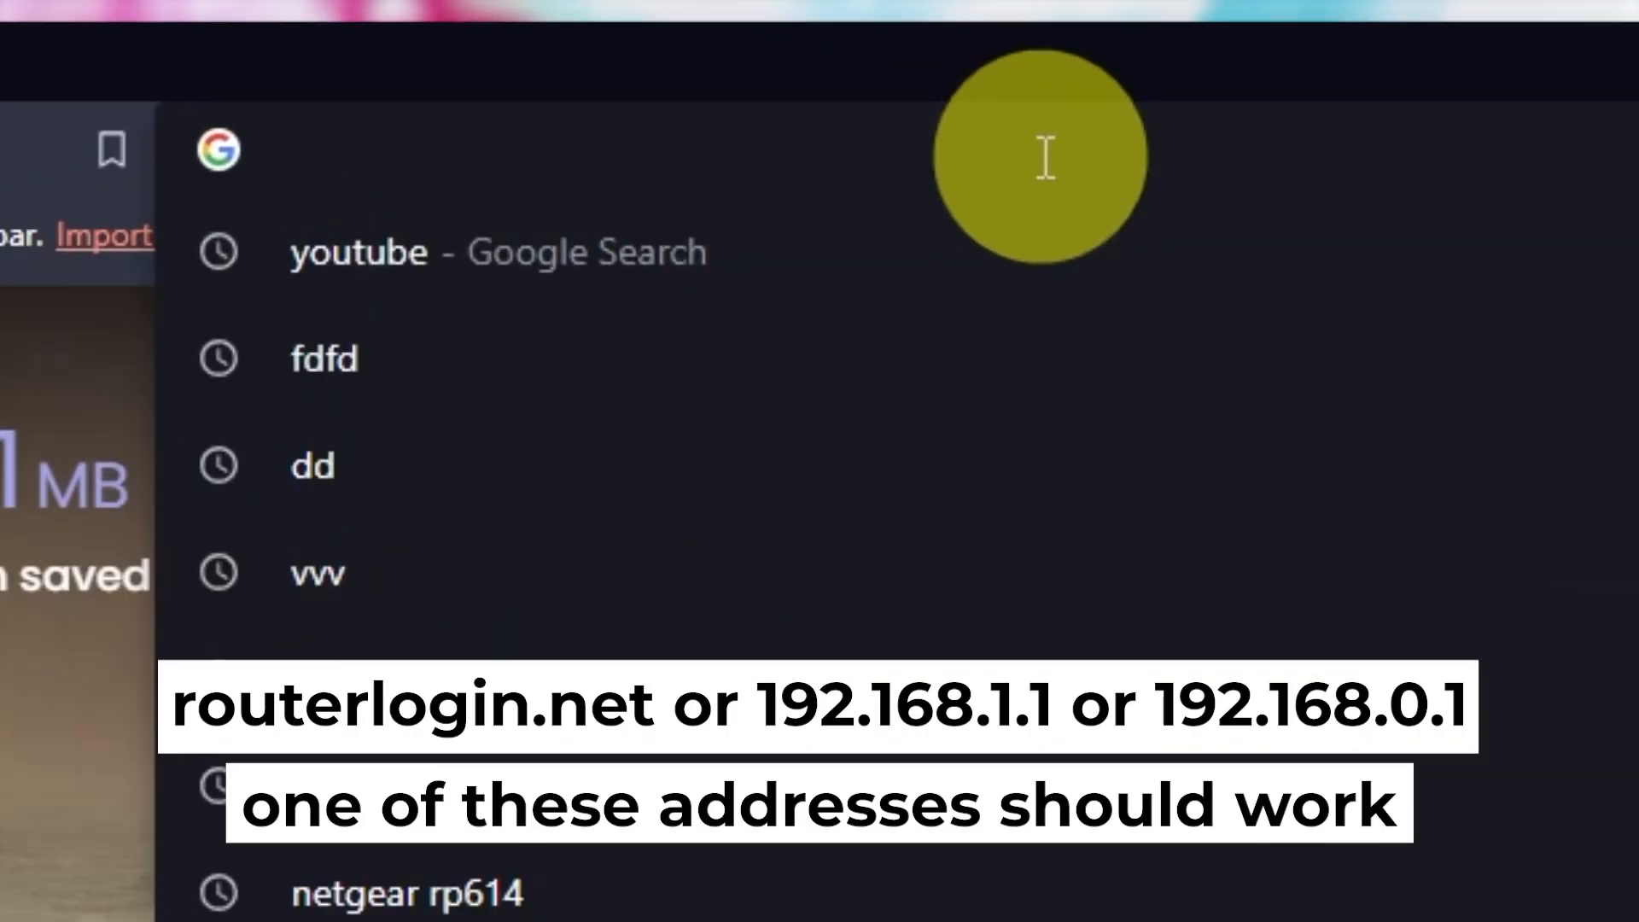
type("192.168.1.1")
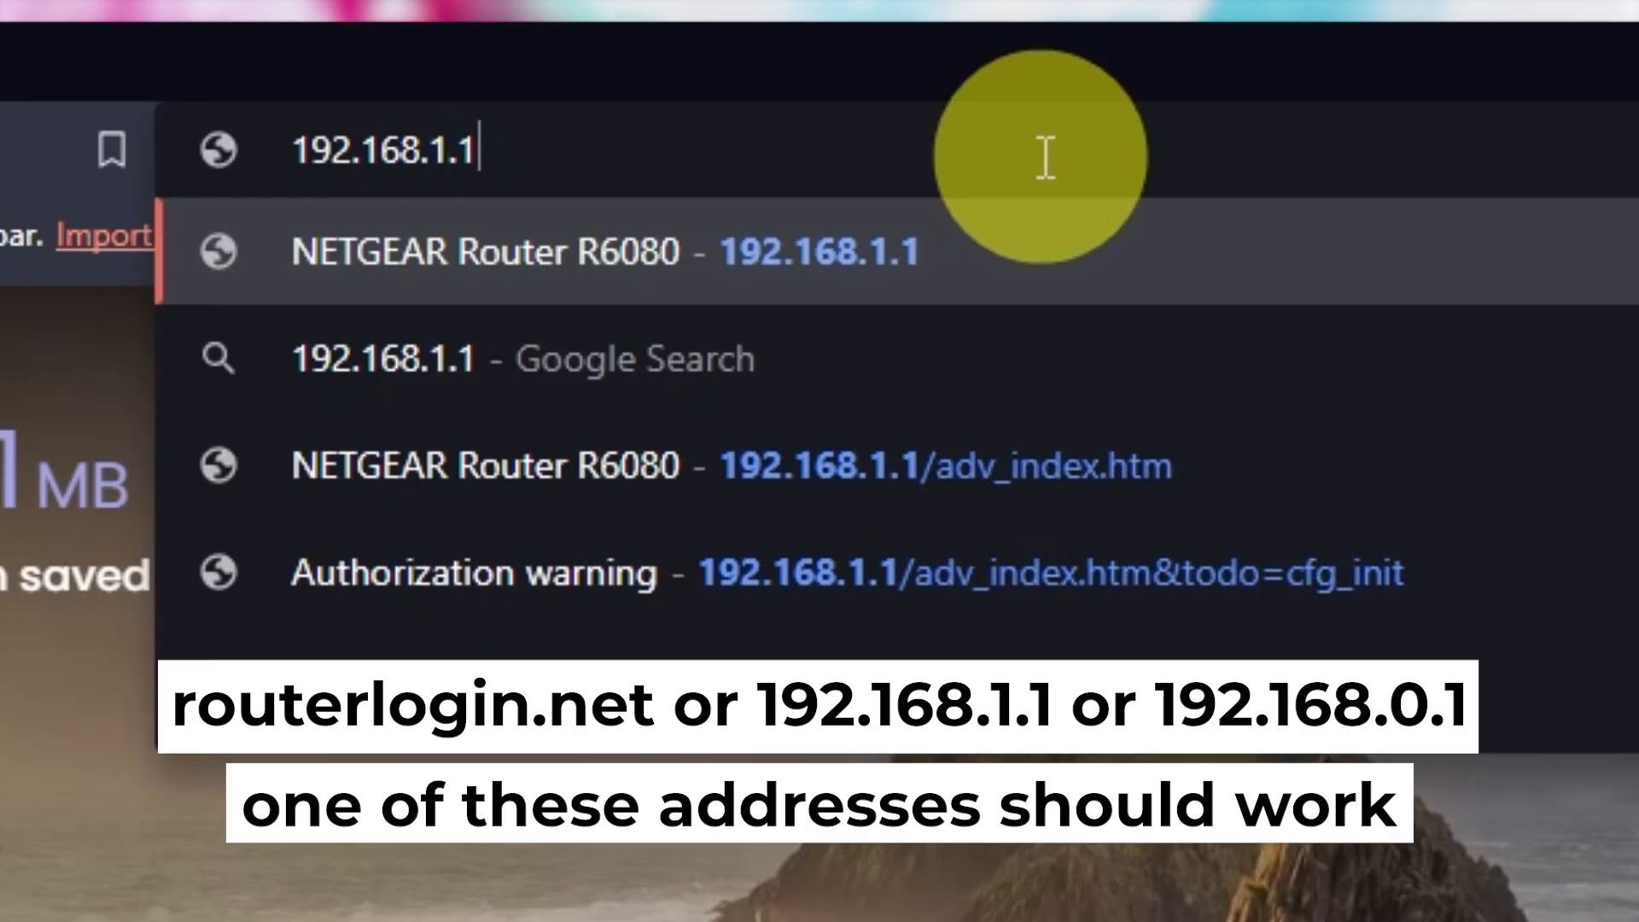
key("Return")
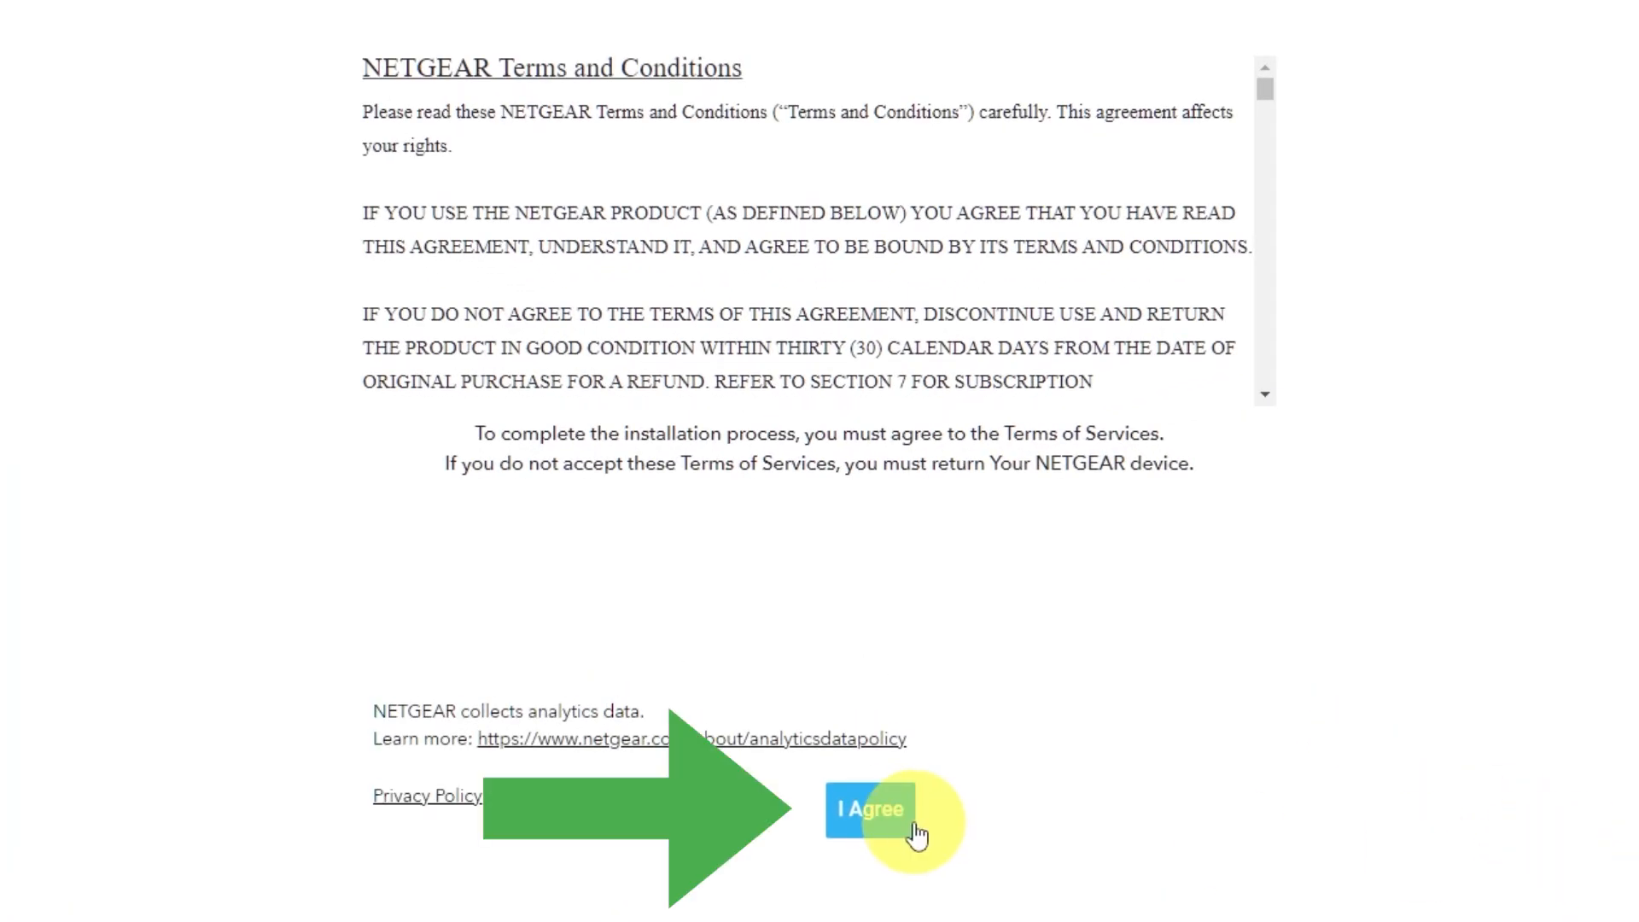
- Agree to the NETGEAR Terms and Conditions and continue past the Welcome and Internet detected pages
left_click(913, 827)
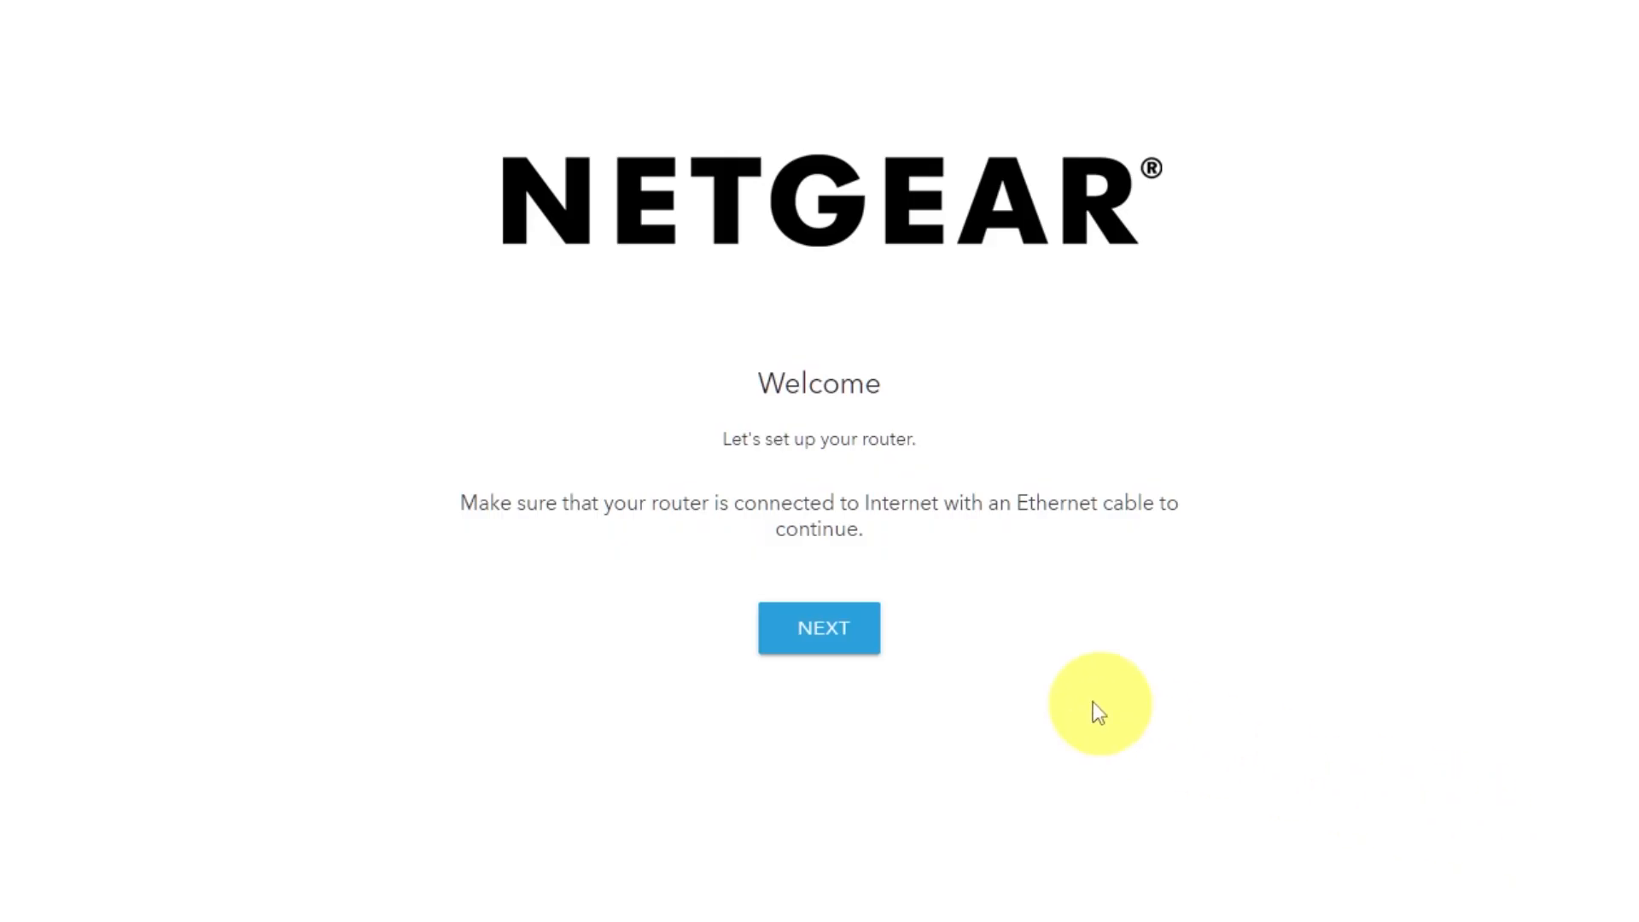
left_click(849, 638)
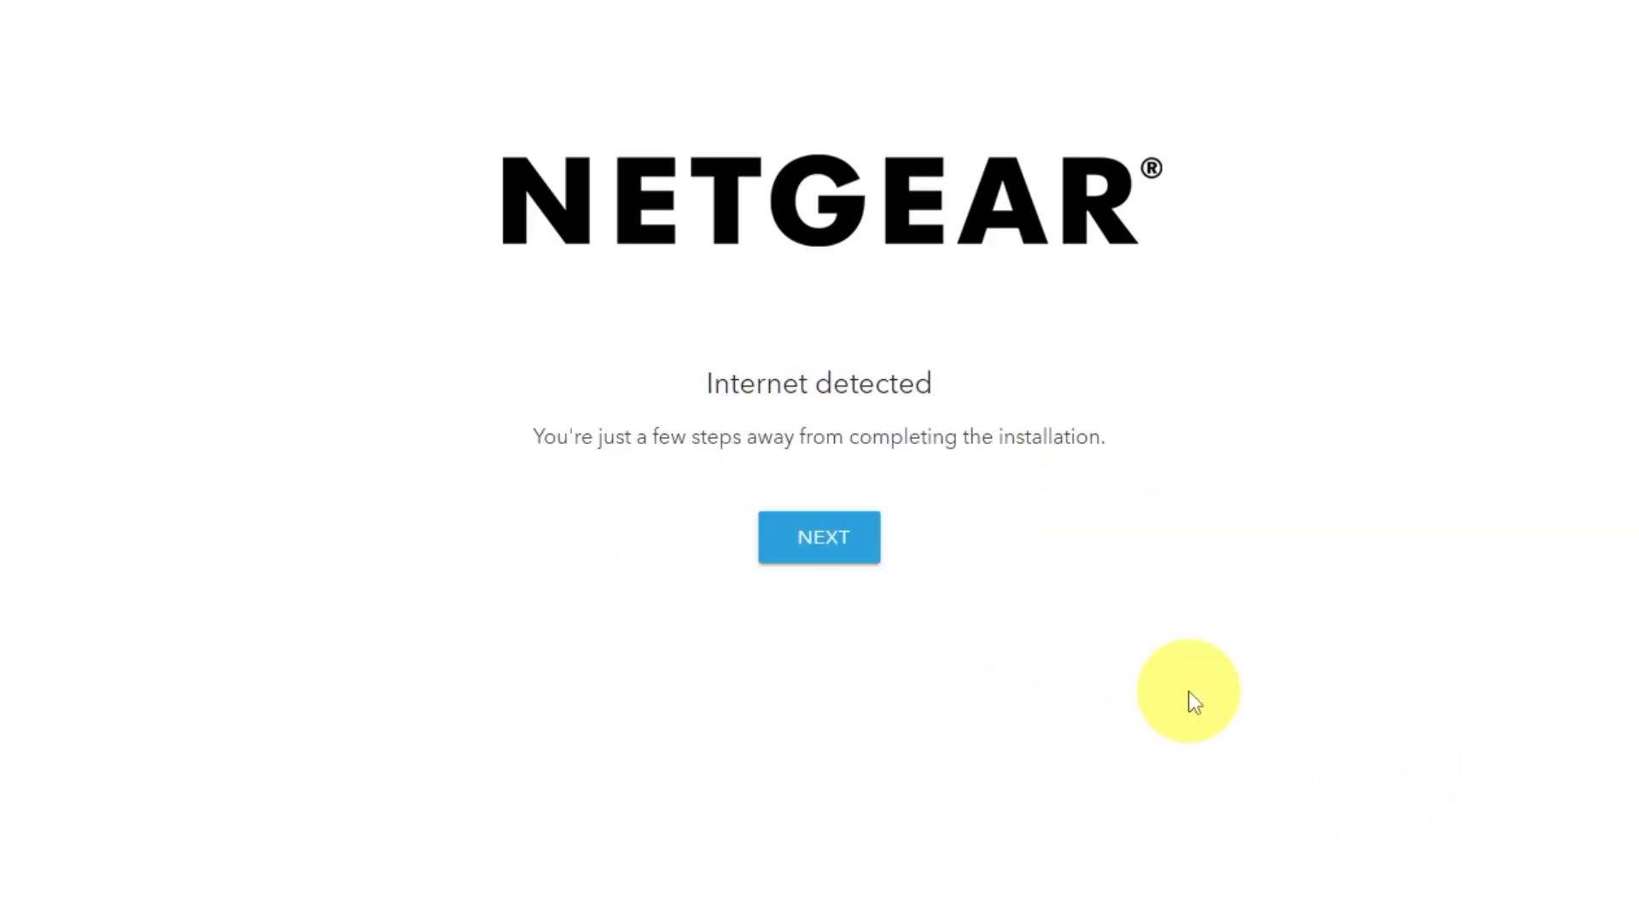
left_click(823, 555)
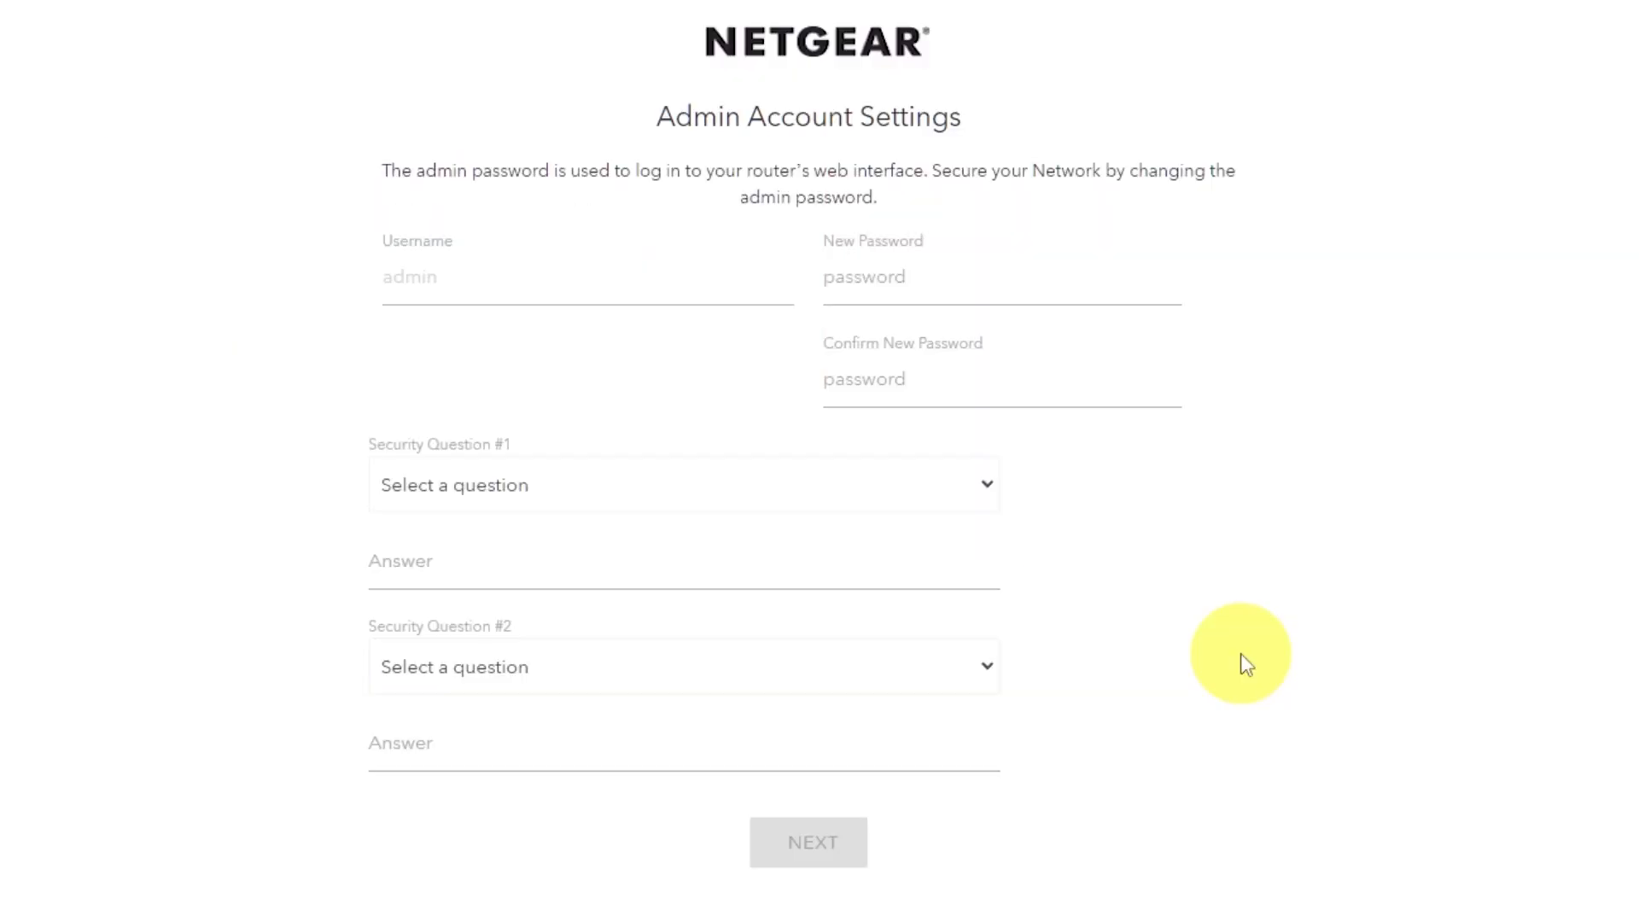
- Enter a new router admin password that meets the listed conditions and repeat it in the confirmation field
left_click(929, 280)
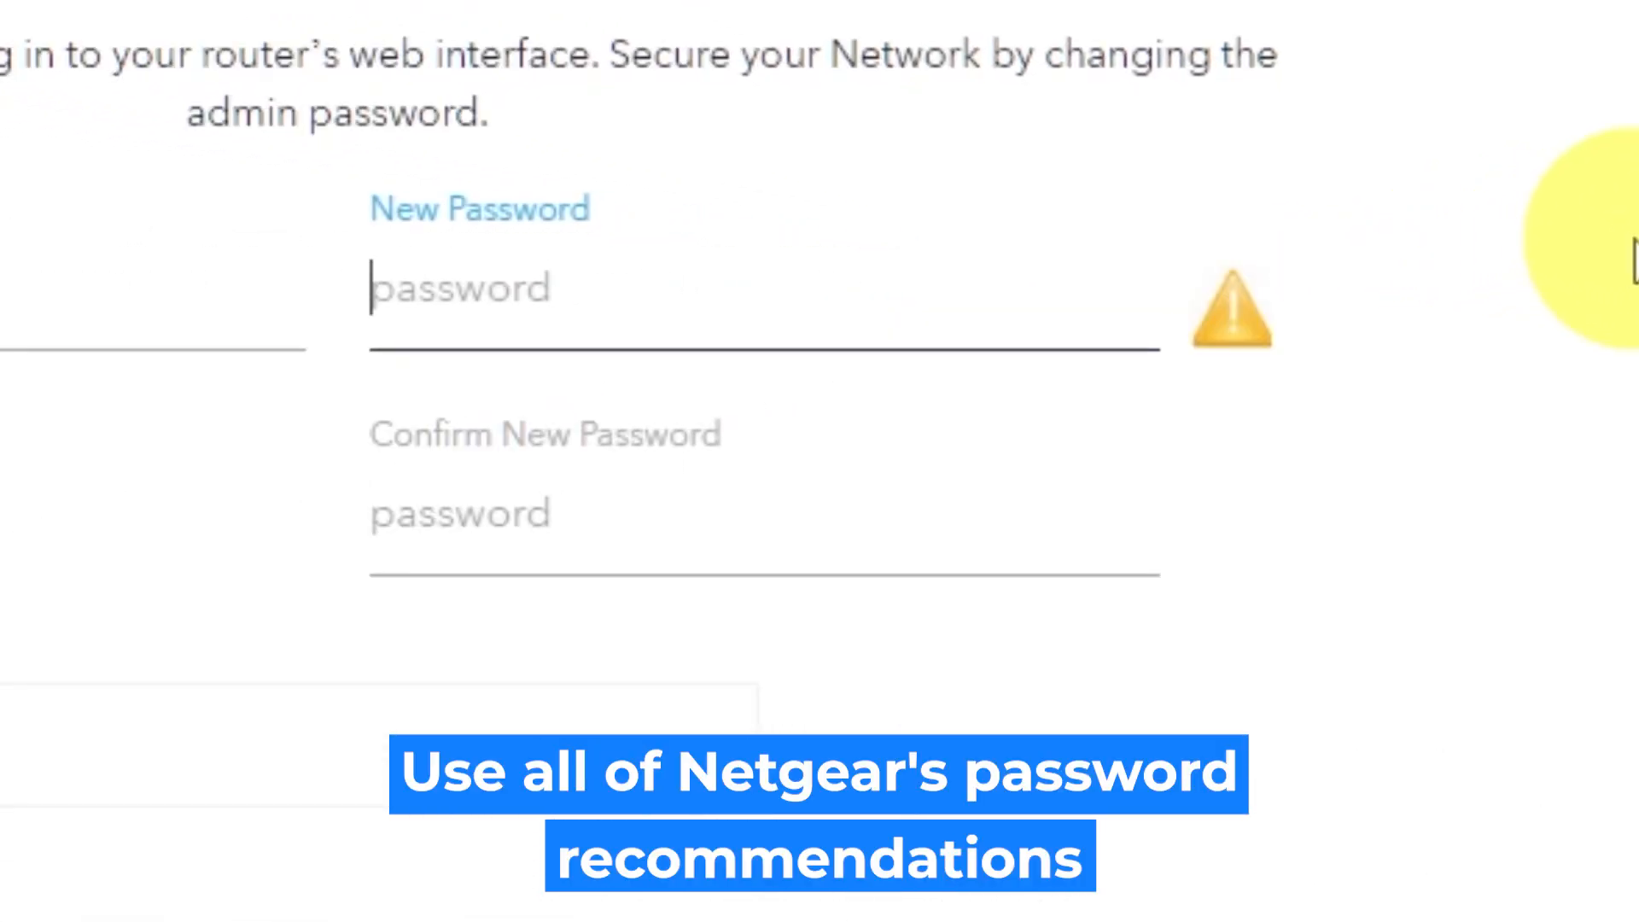
type("•")
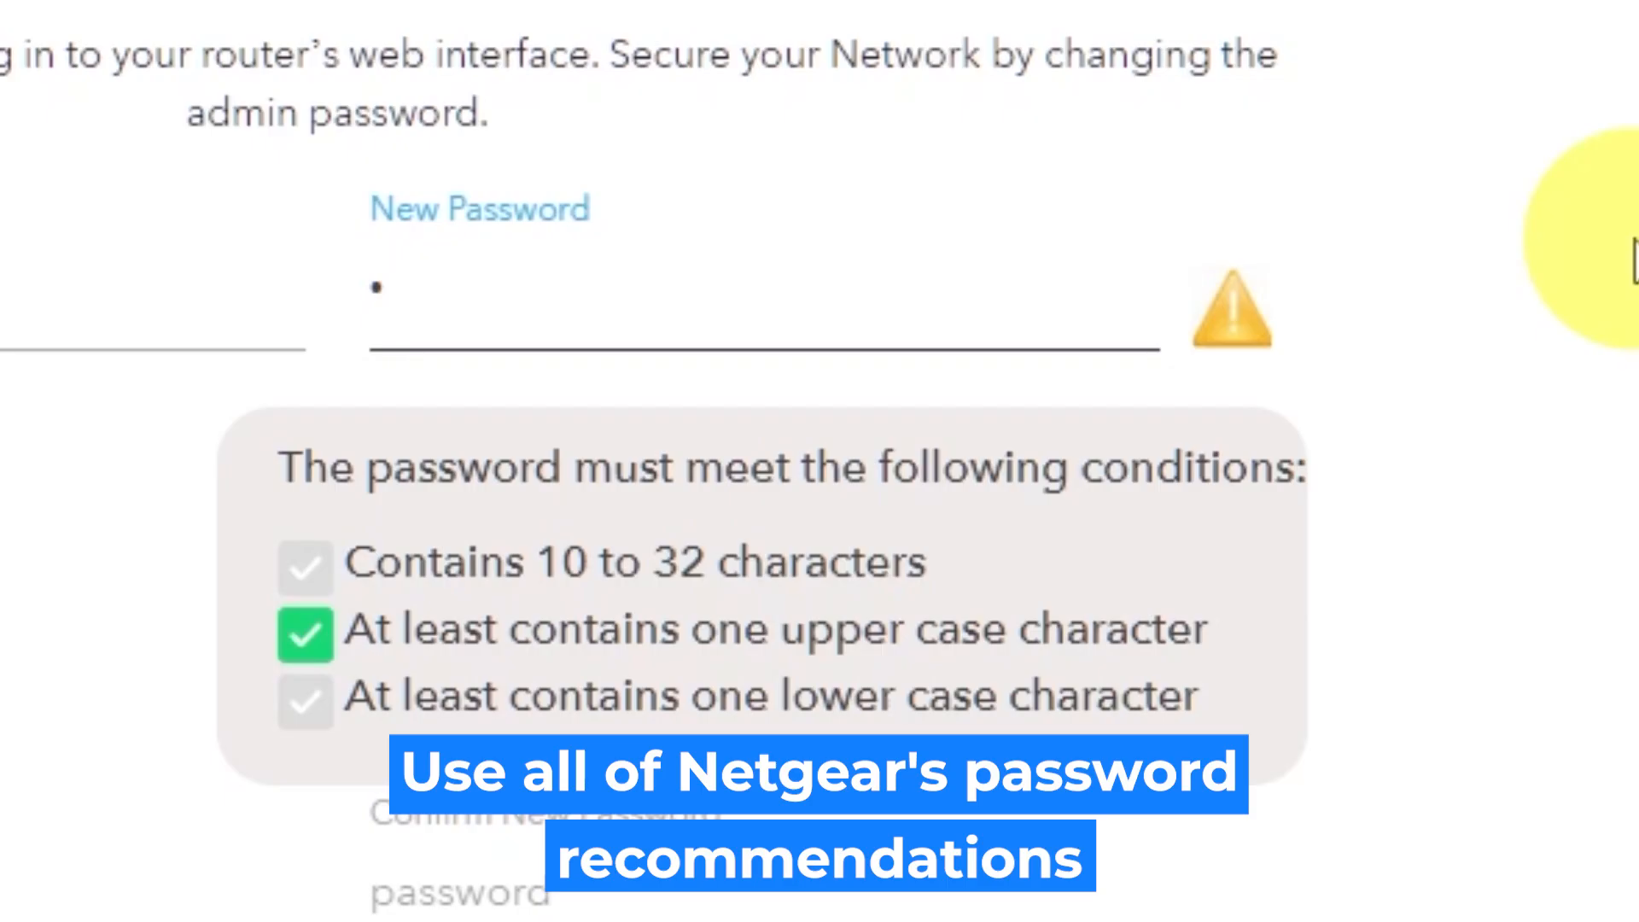
type("•••••••••")
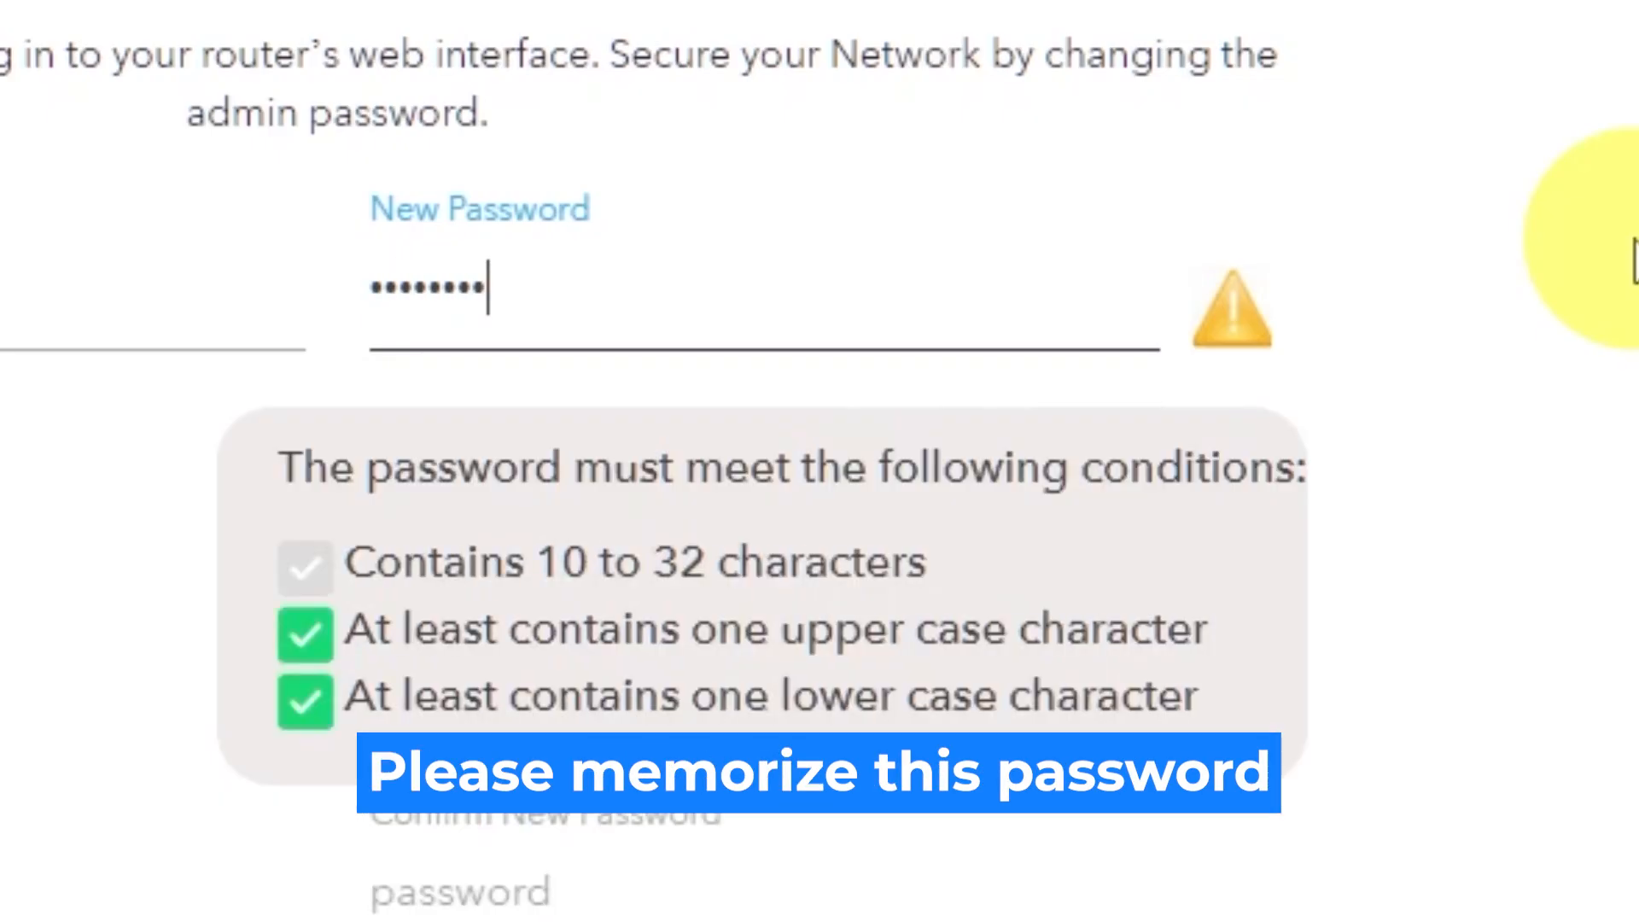
left_click(1072, 460)
type("••")
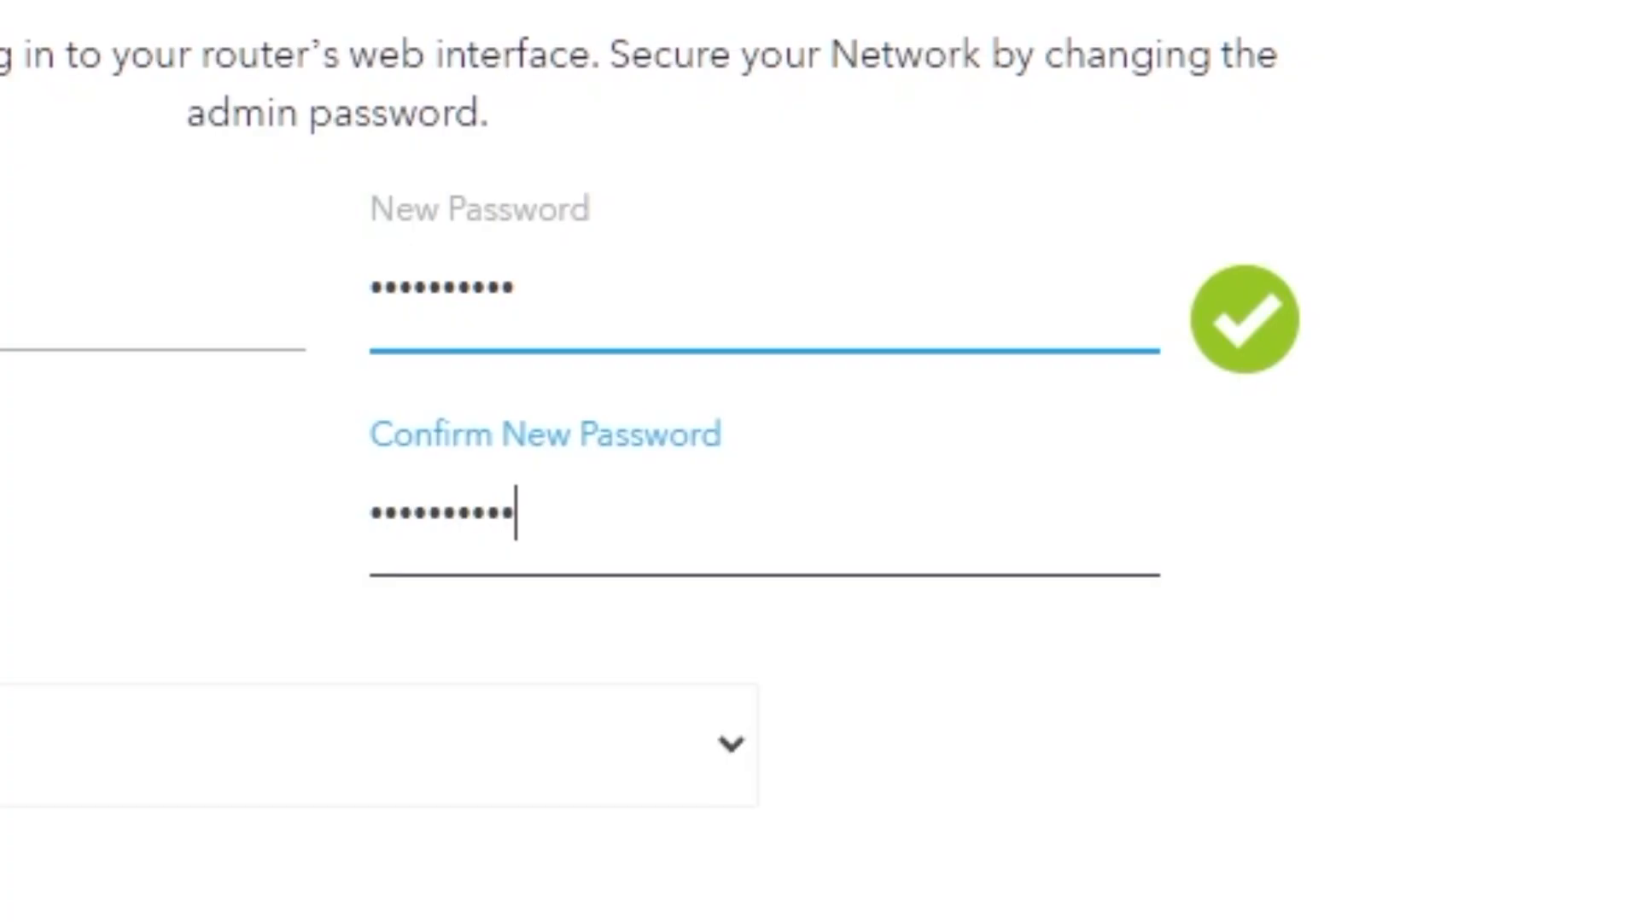
- Choose the first NETGEAR product and best friend's first name security questions, fill in both answers, and continue the setup
left_click(1217, 179)
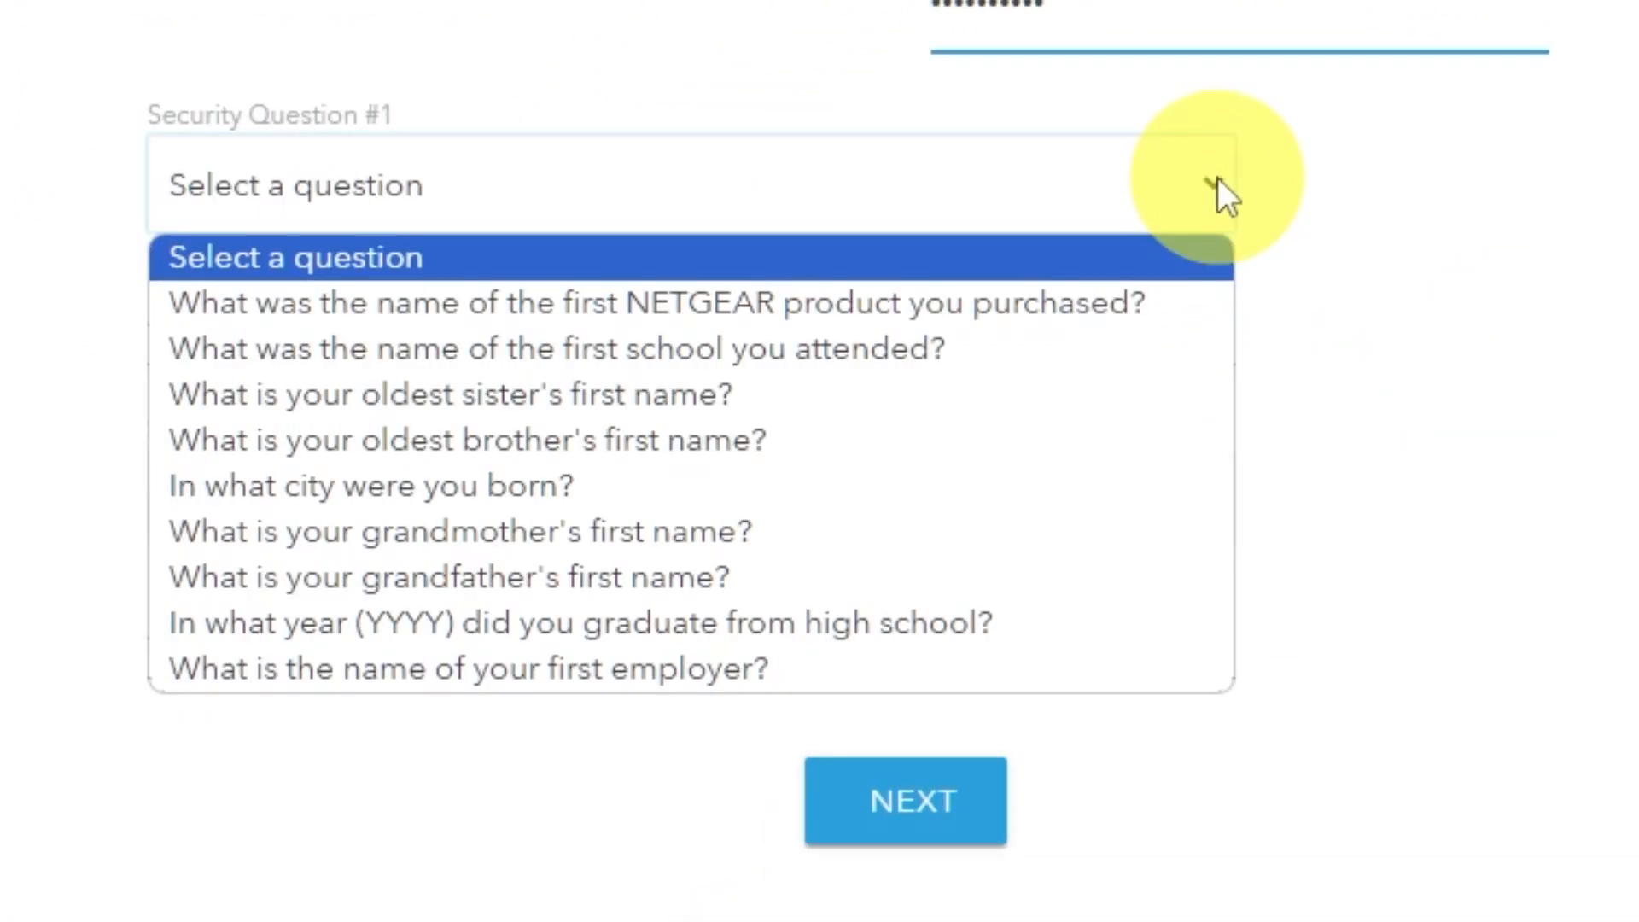
left_click(1109, 303)
left_click(997, 332)
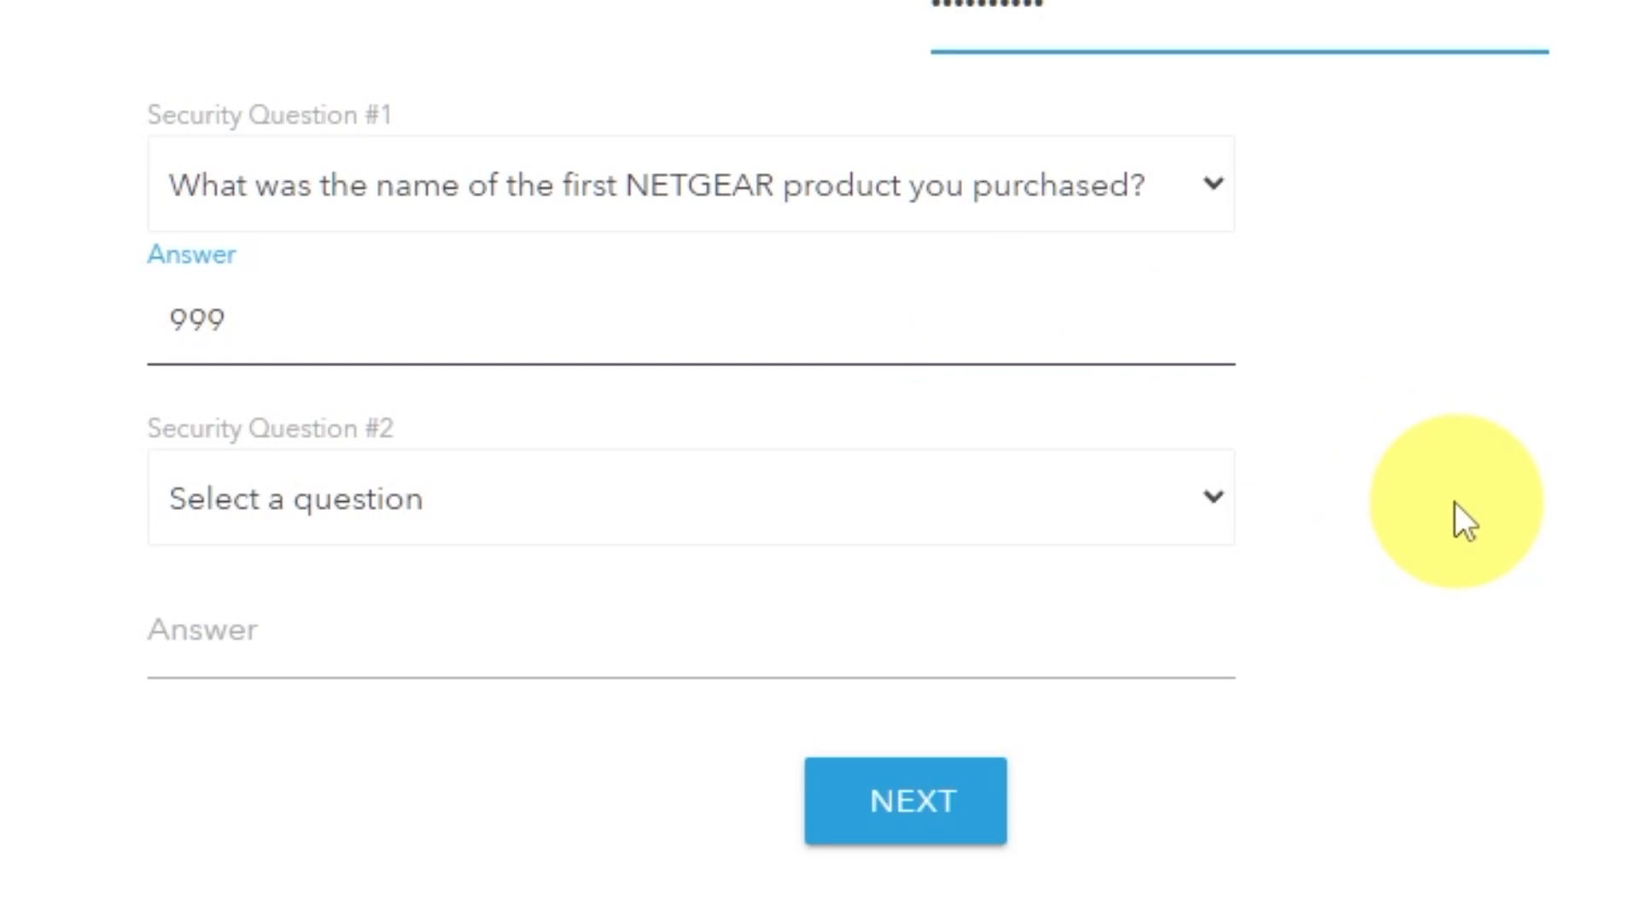
left_click(1212, 502)
left_click(644, 916)
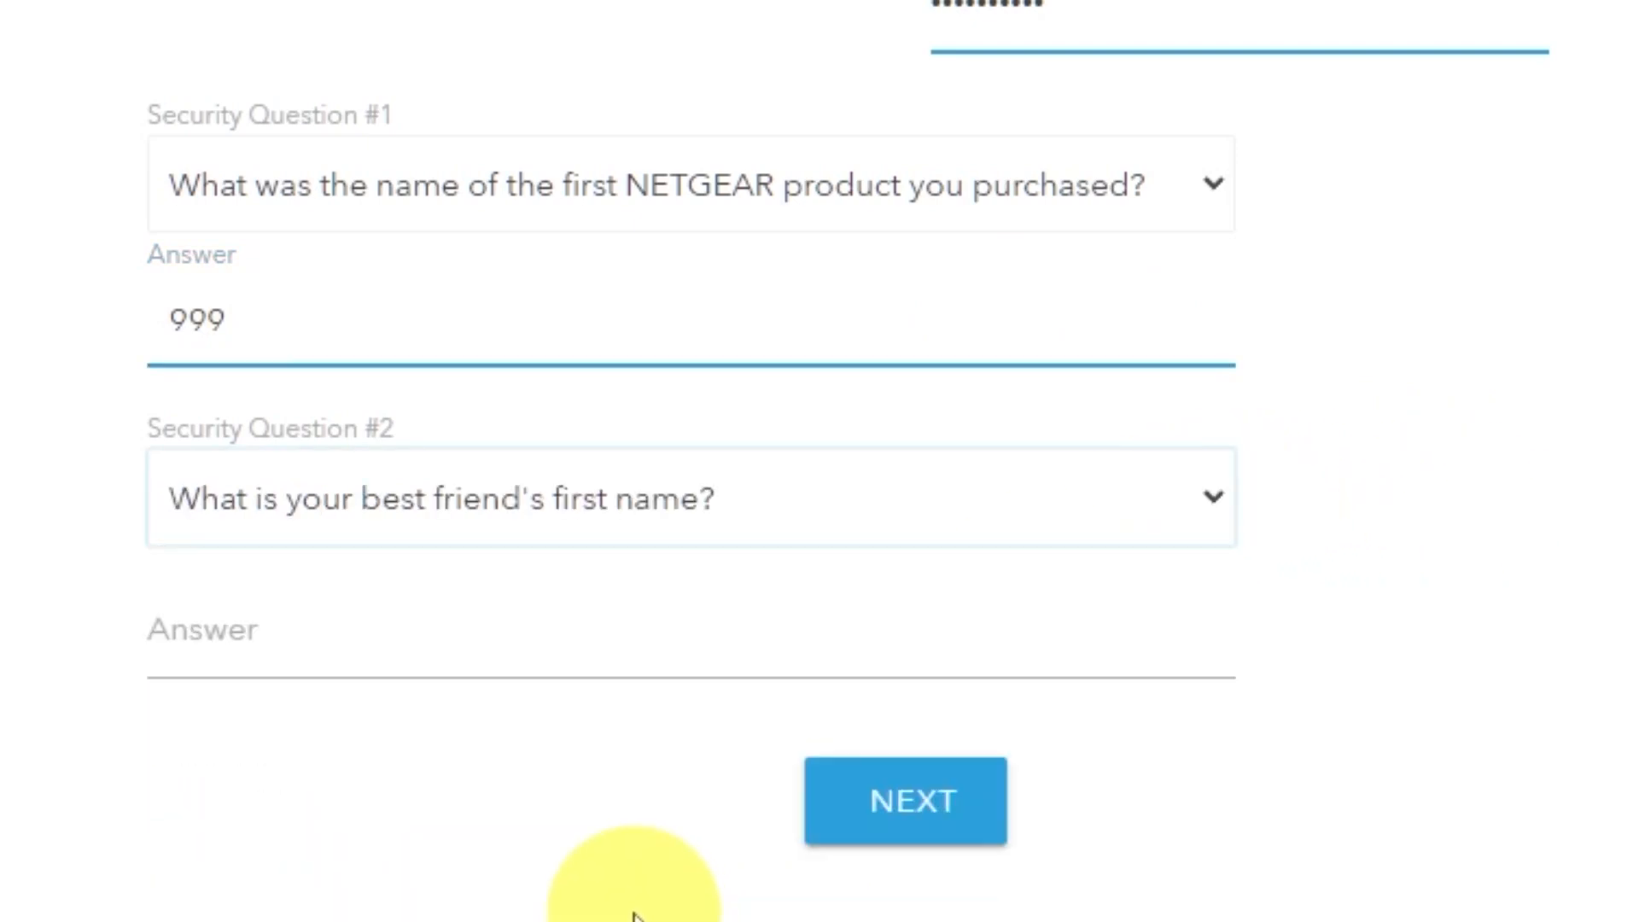
left_click(603, 654)
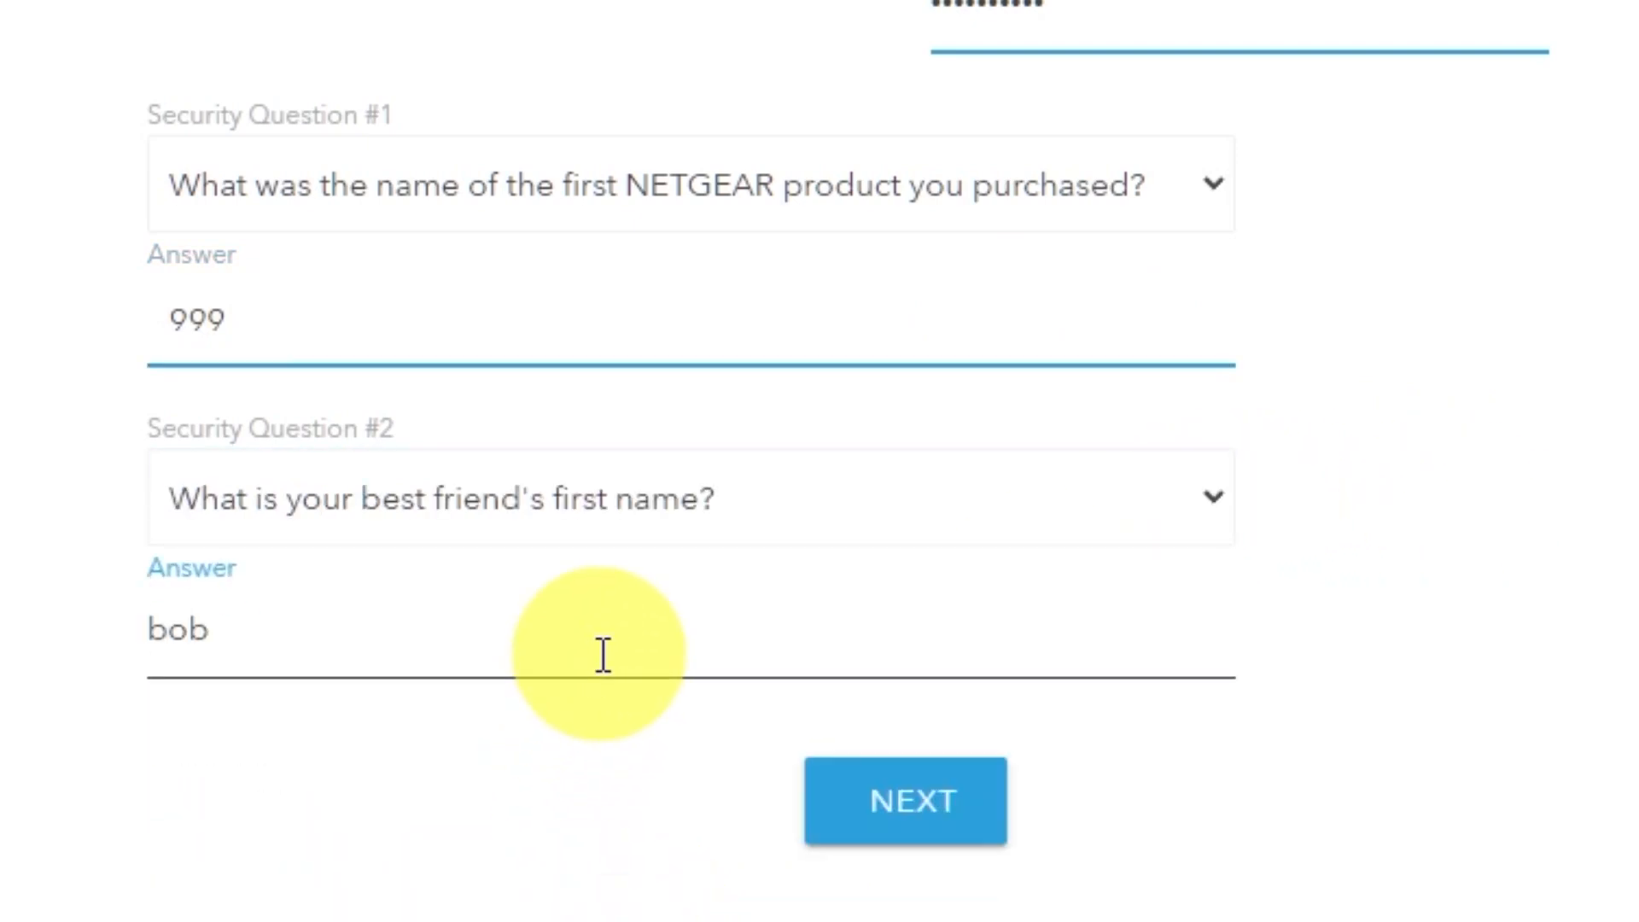
left_click(956, 817)
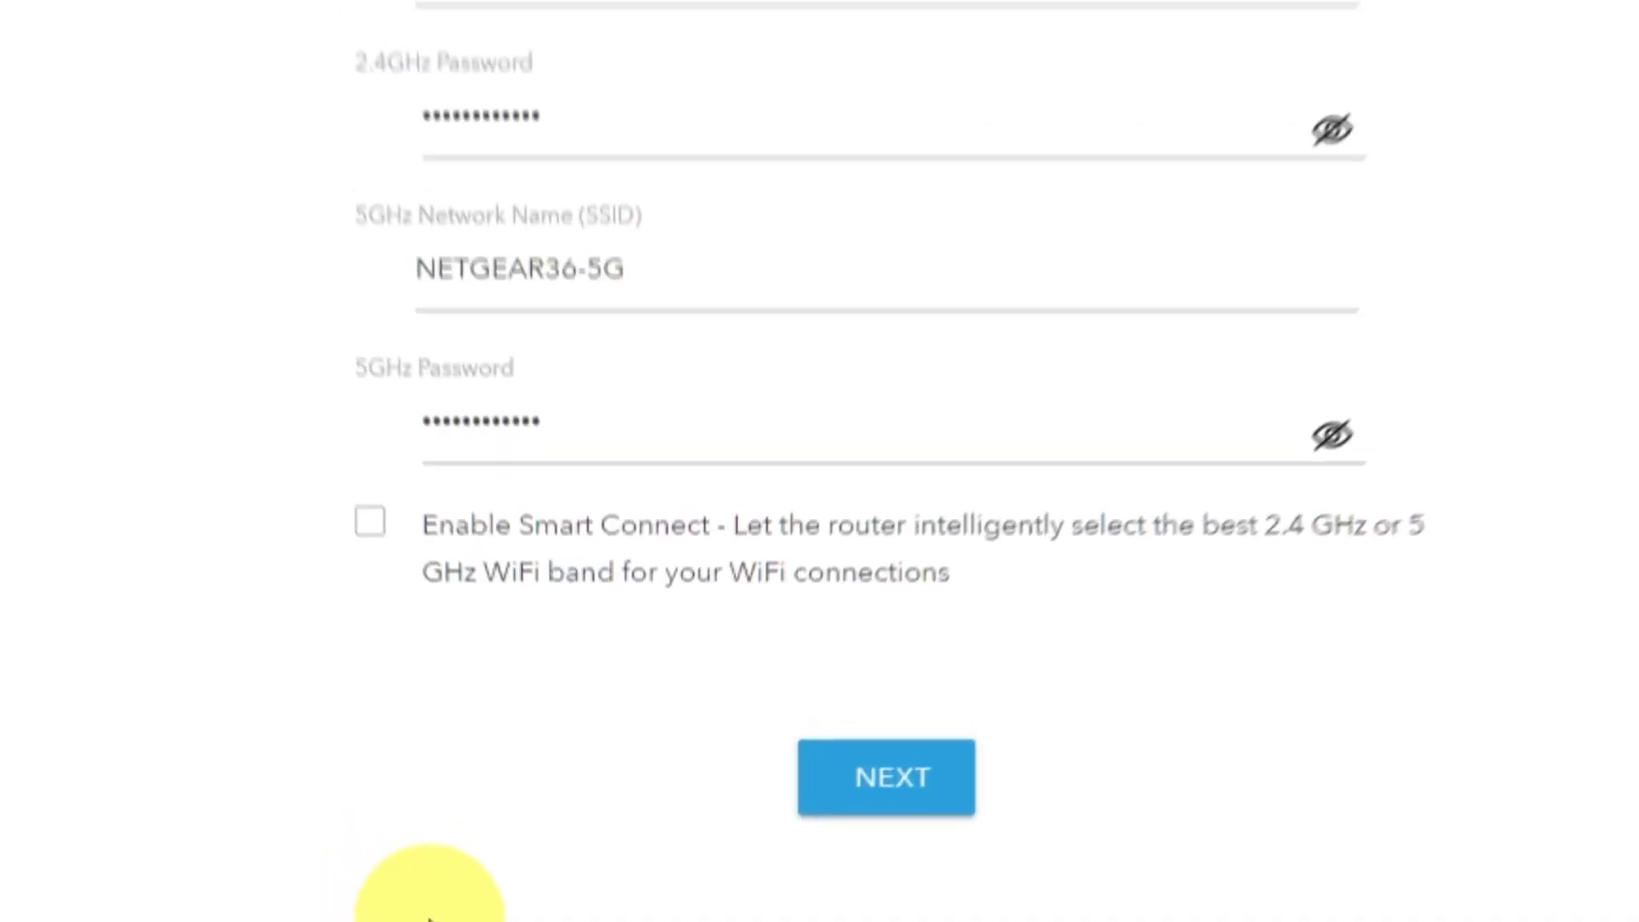
- Reveal and hide the 2.4GHz and 5GHz Wi-Fi passwords and review the network name and password fields
left_click(1143, 409)
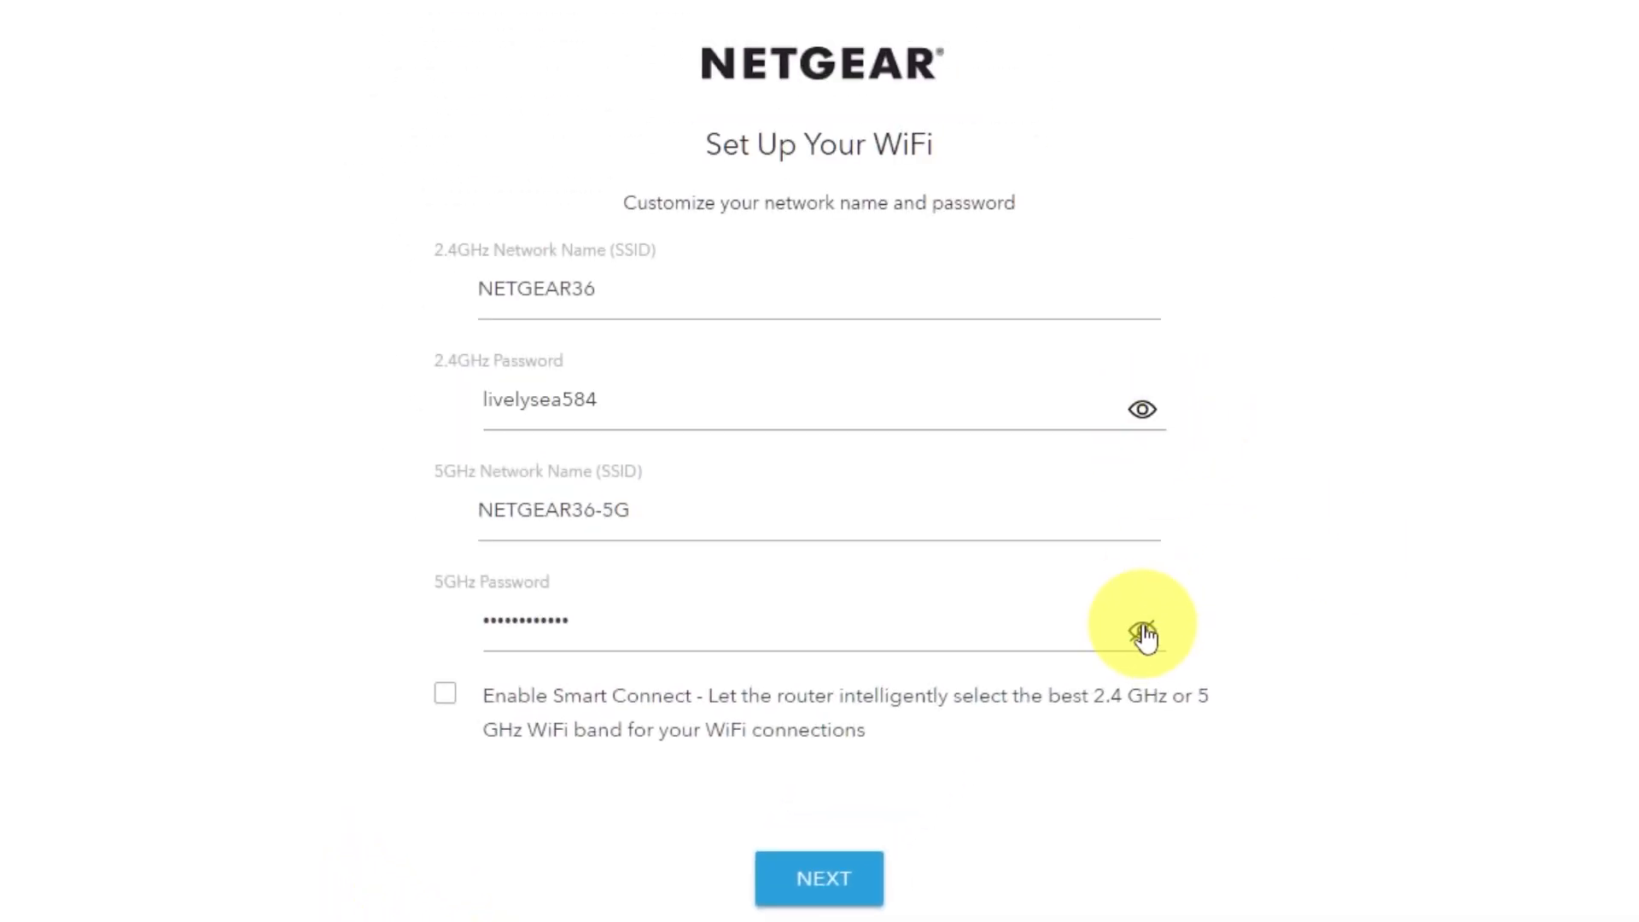
left_click(1142, 630)
left_click(1142, 632)
left_click(1142, 409)
left_click(587, 290)
left_click(616, 512)
left_click_drag(616, 515, 559, 515)
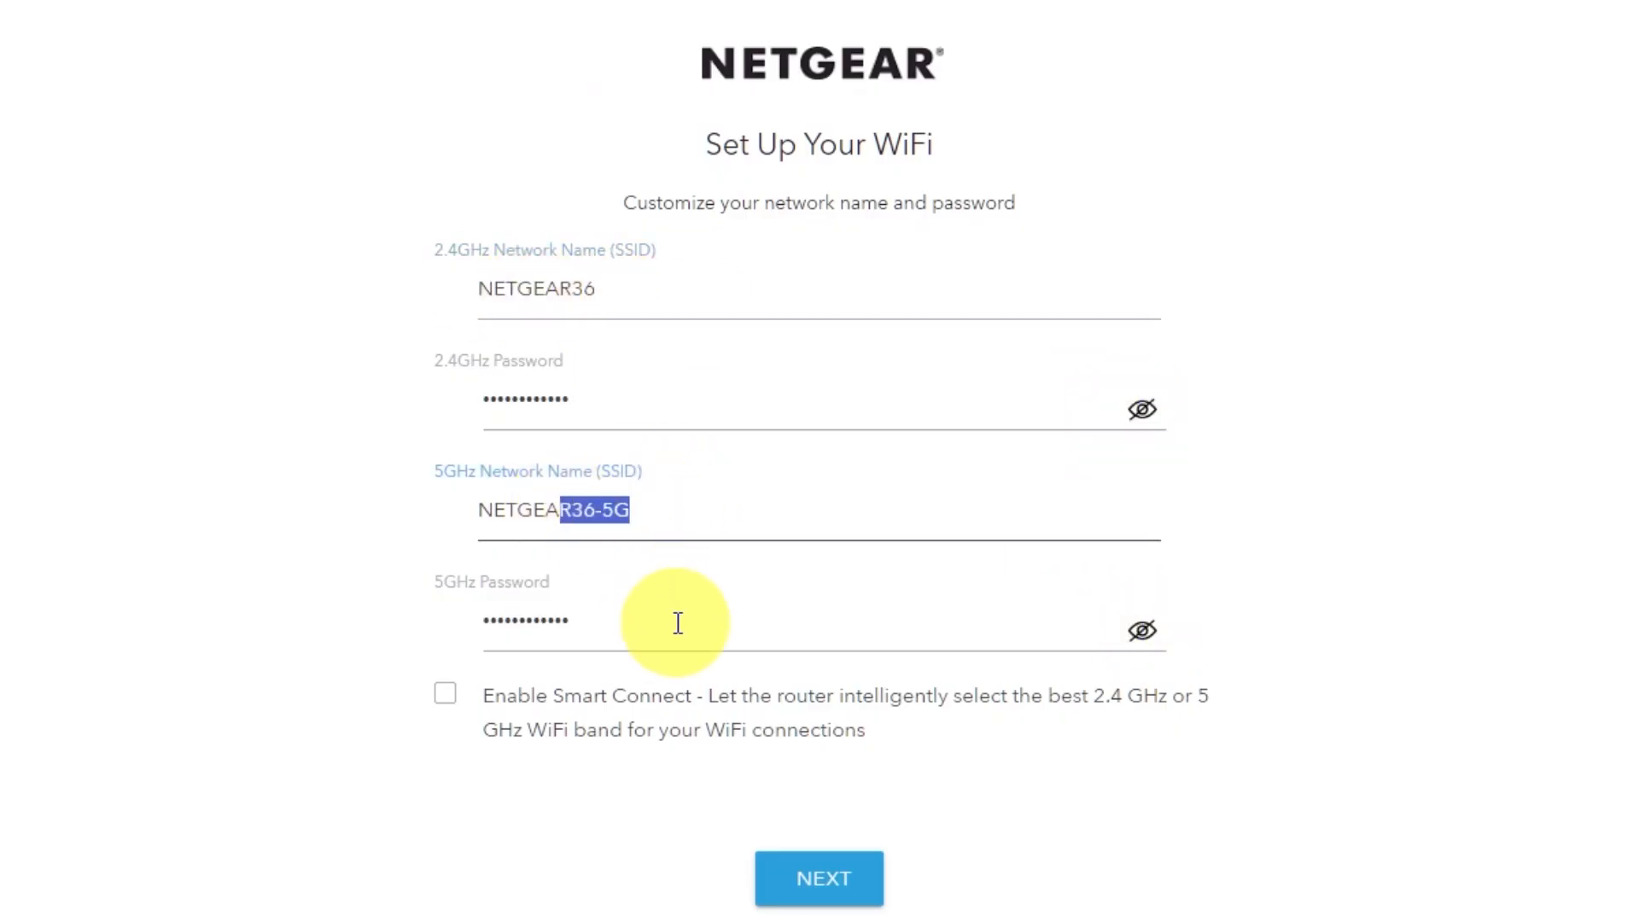
left_click_drag(589, 624, 527, 624)
left_click(640, 625)
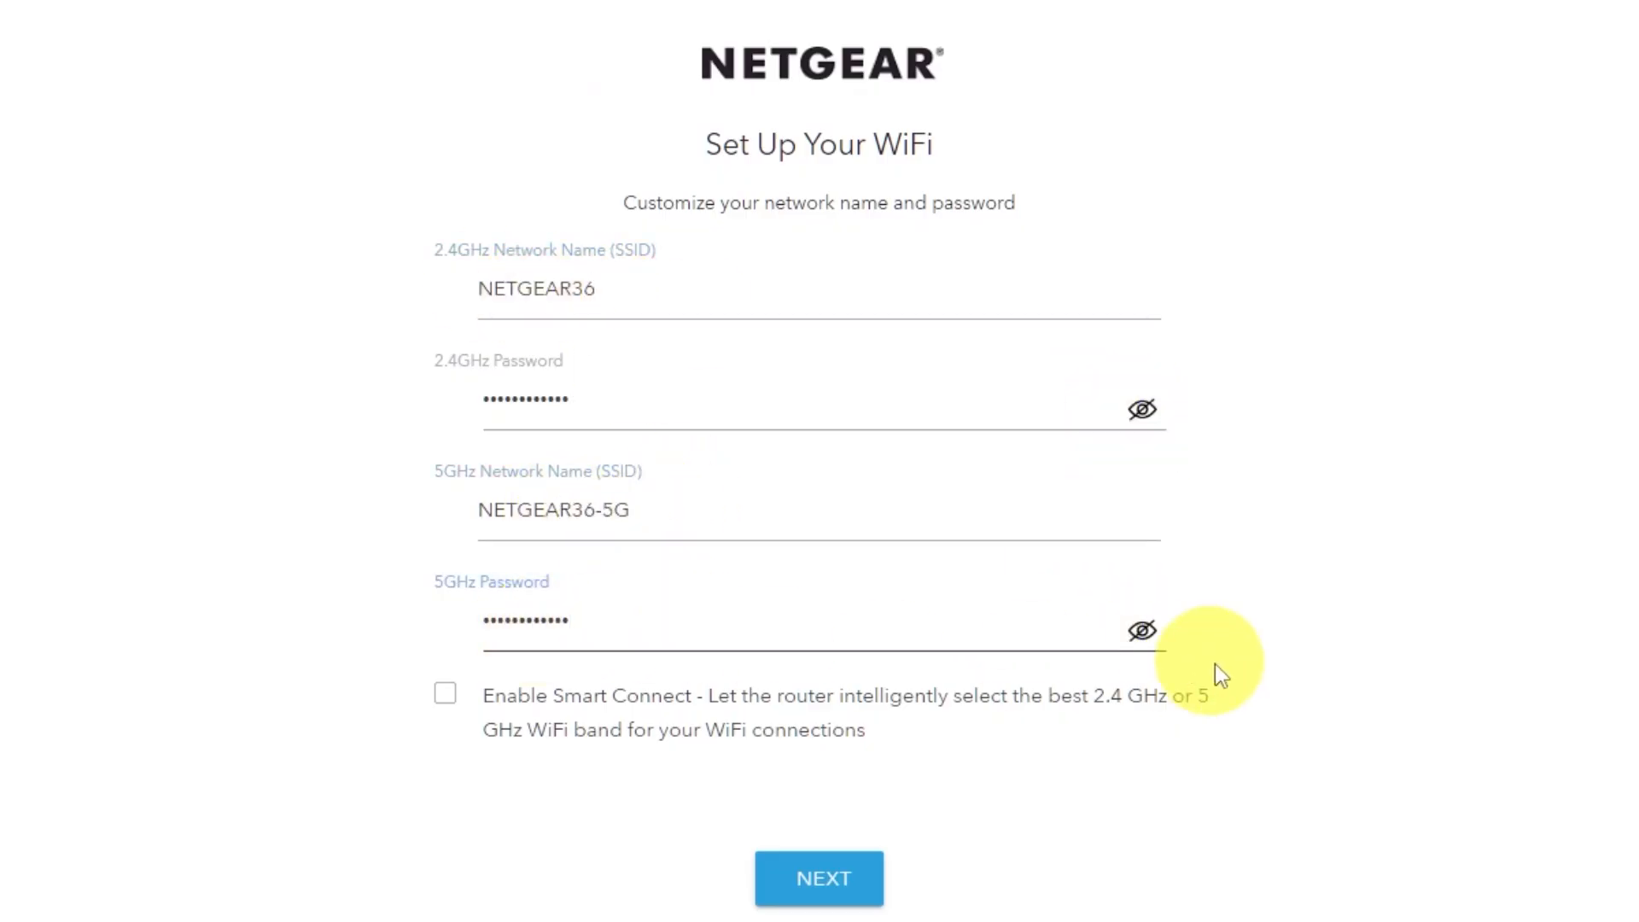
- Accept the Wi-Fi names and passwords, continue past the credentials and firmware pages, and close the product registration page
left_click(851, 878)
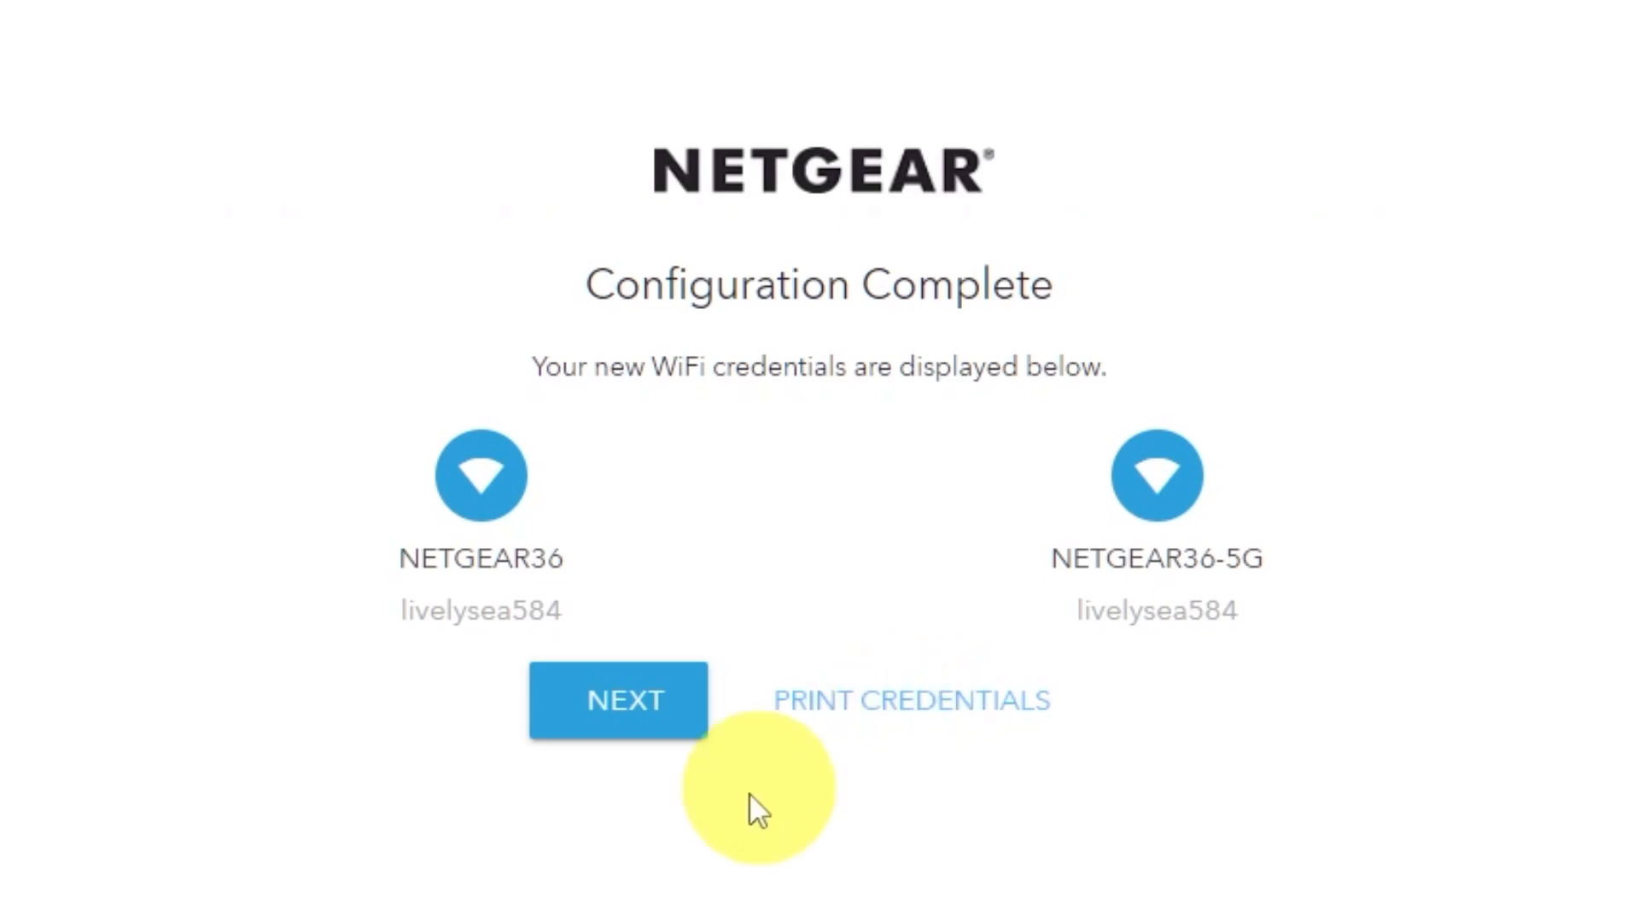
left_click(606, 725)
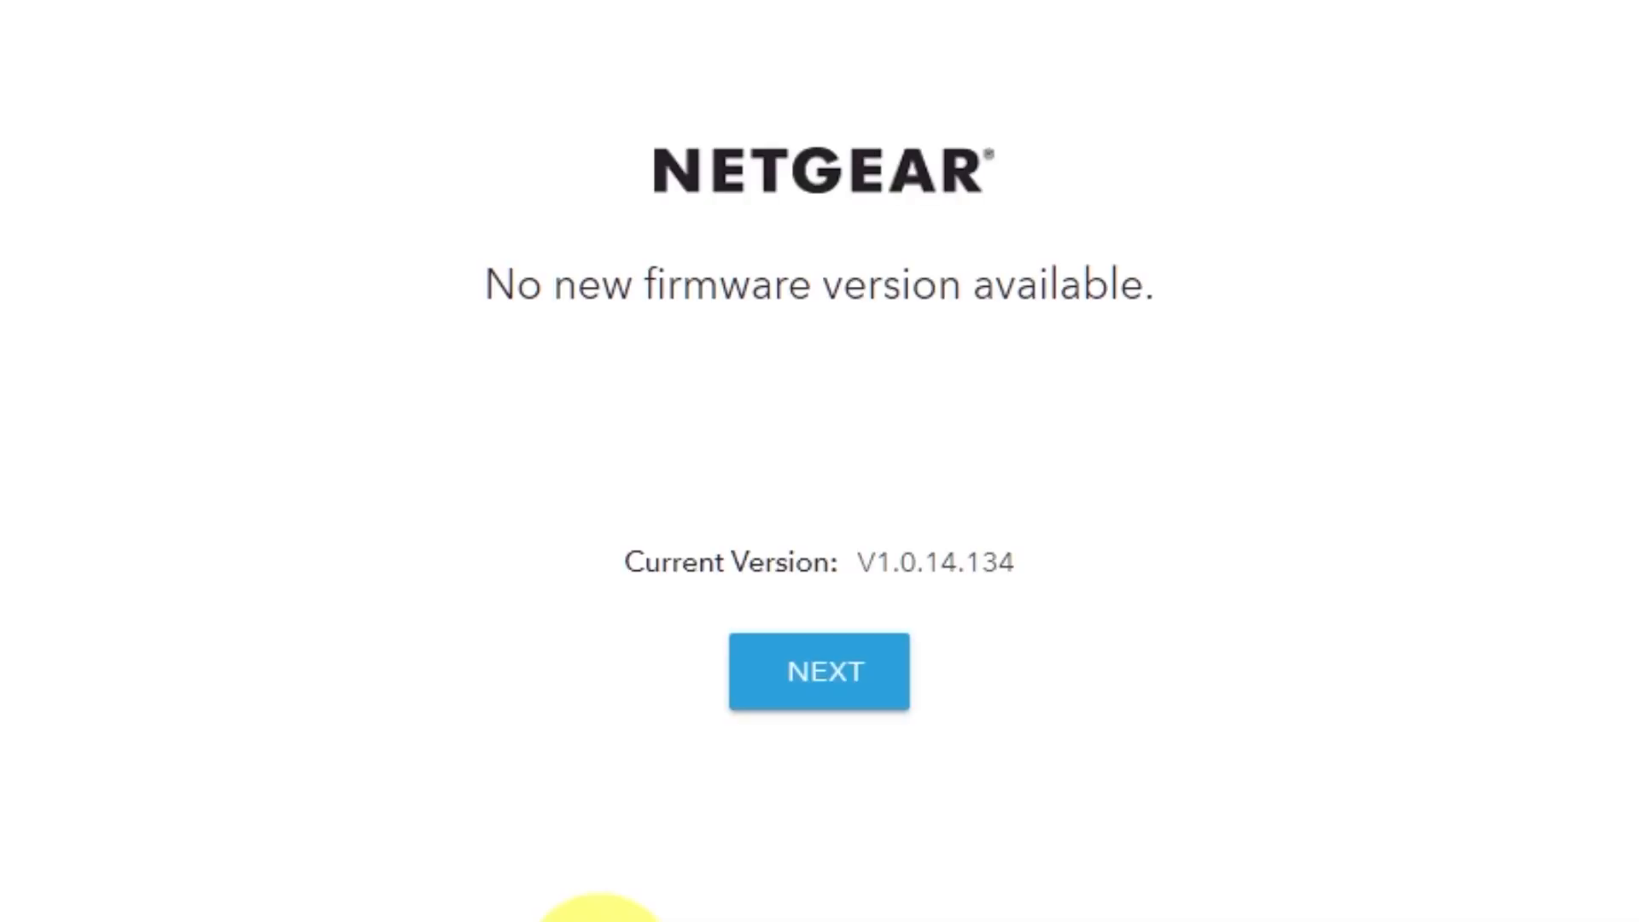
left_click(855, 699)
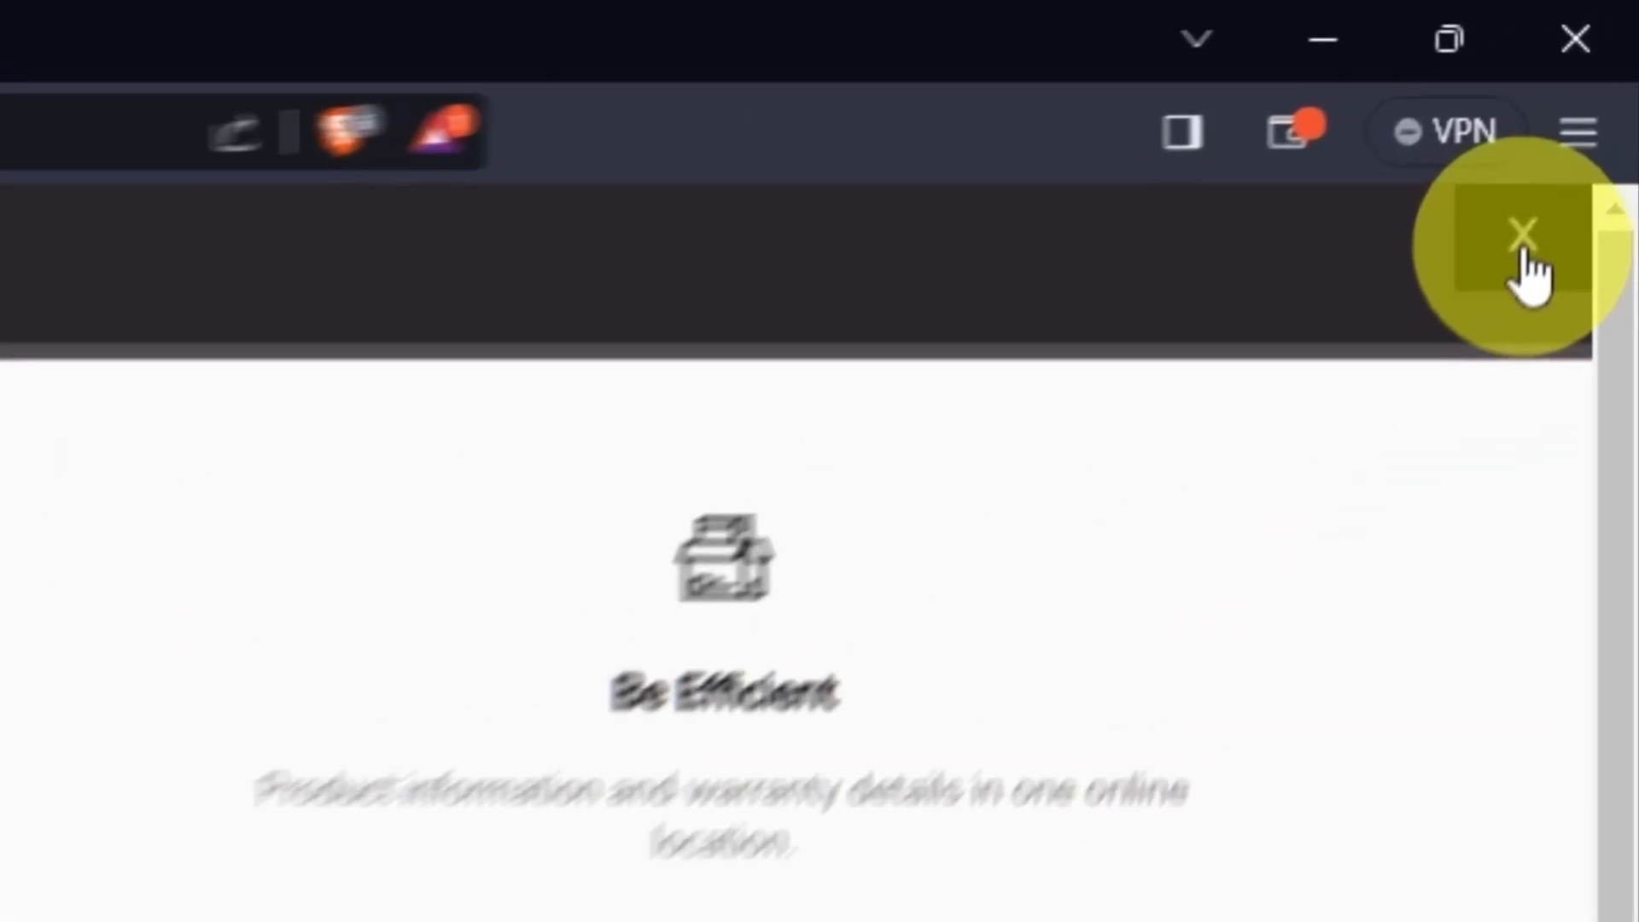
left_click(1521, 243)
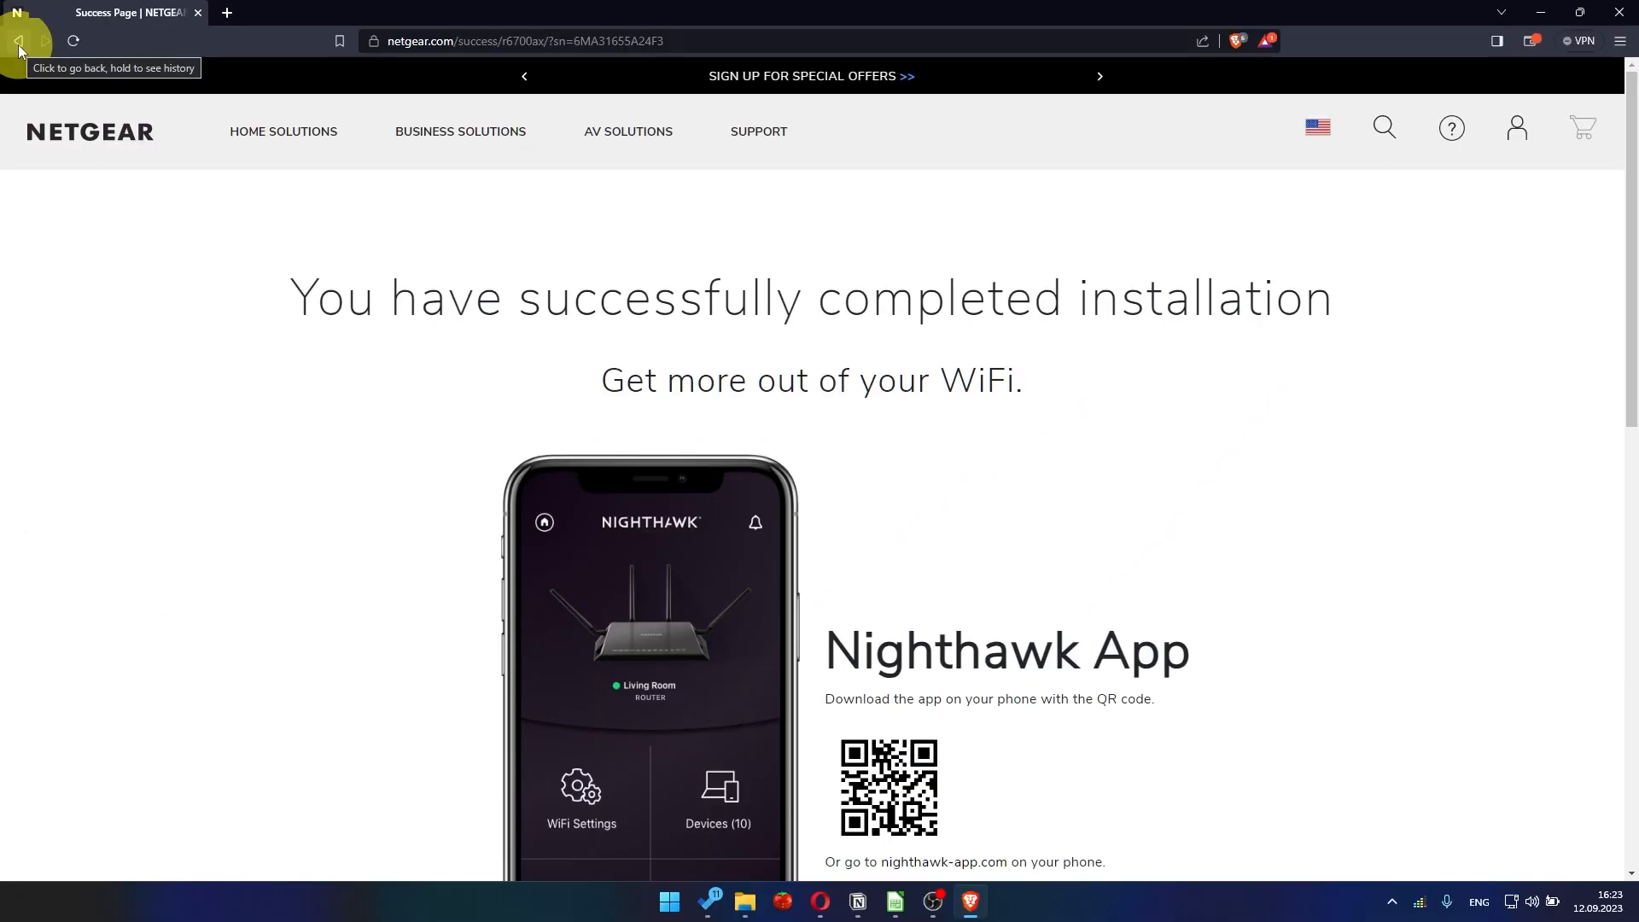
- Replace the current web address with 192.168.1.1 to open the router's sign-in prompt
left_click(402, 40)
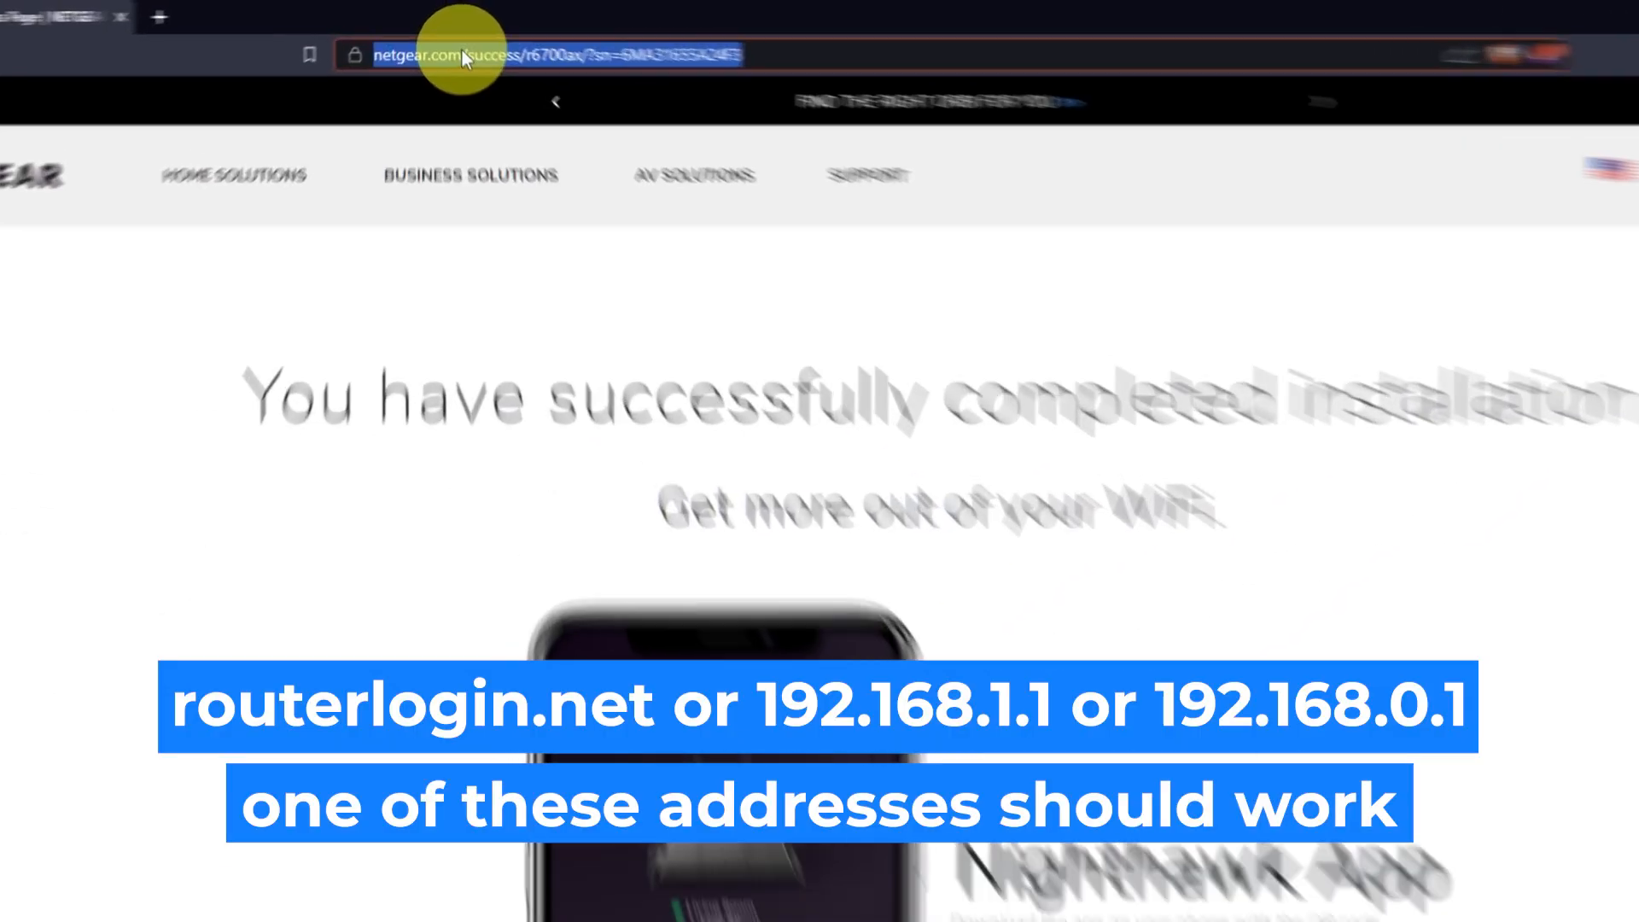
key("BackSpace")
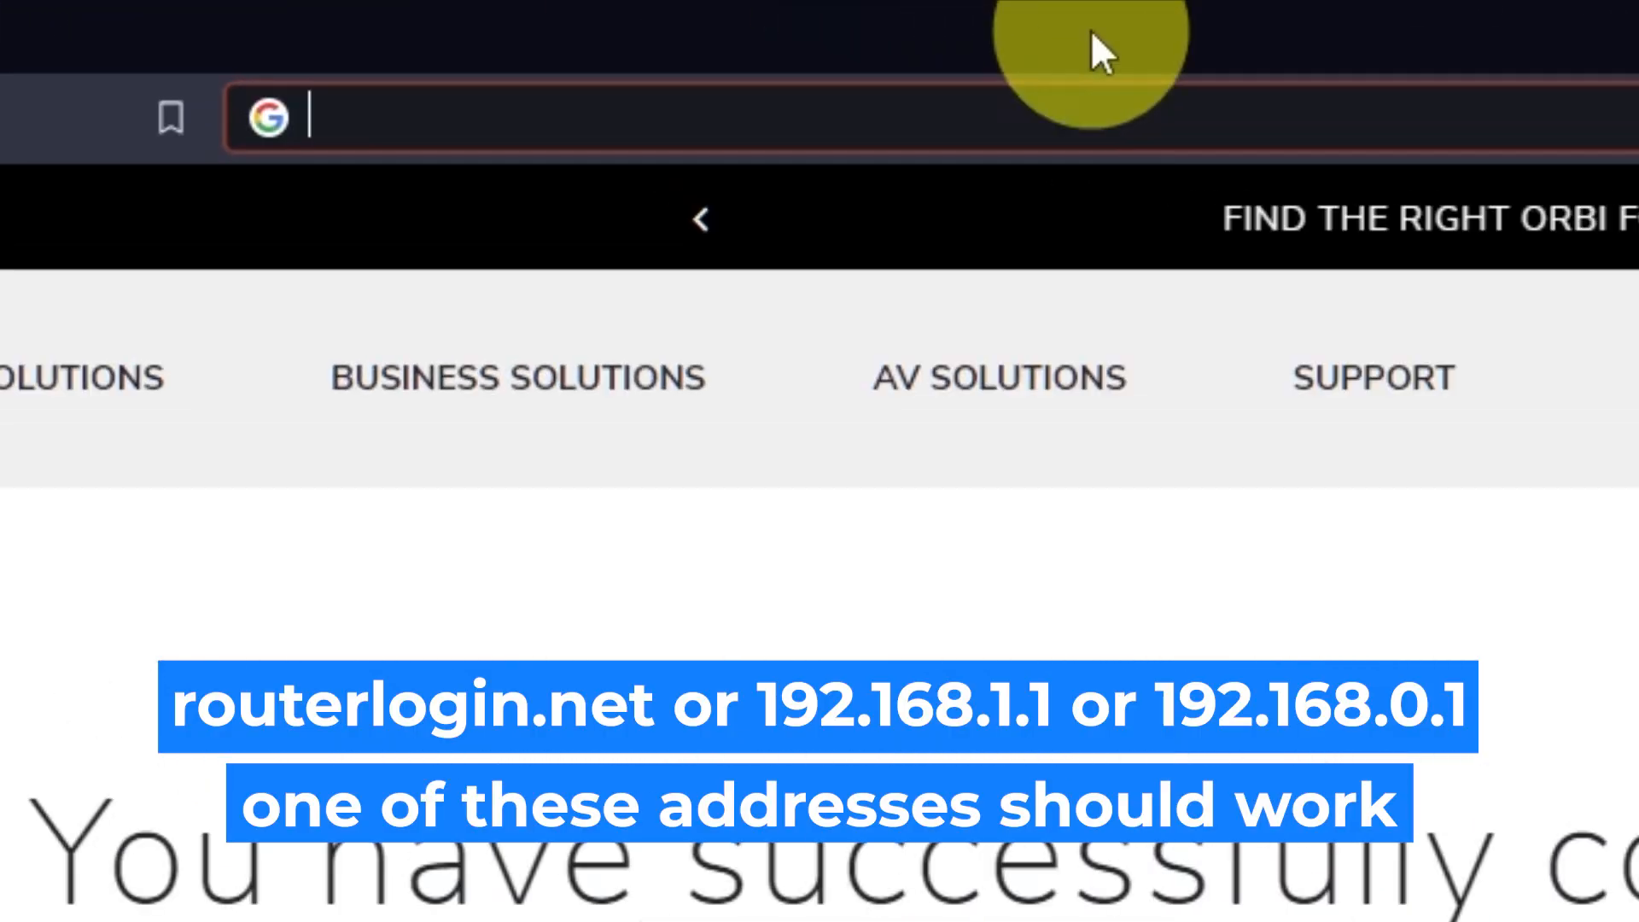
type("192.168.1.1")
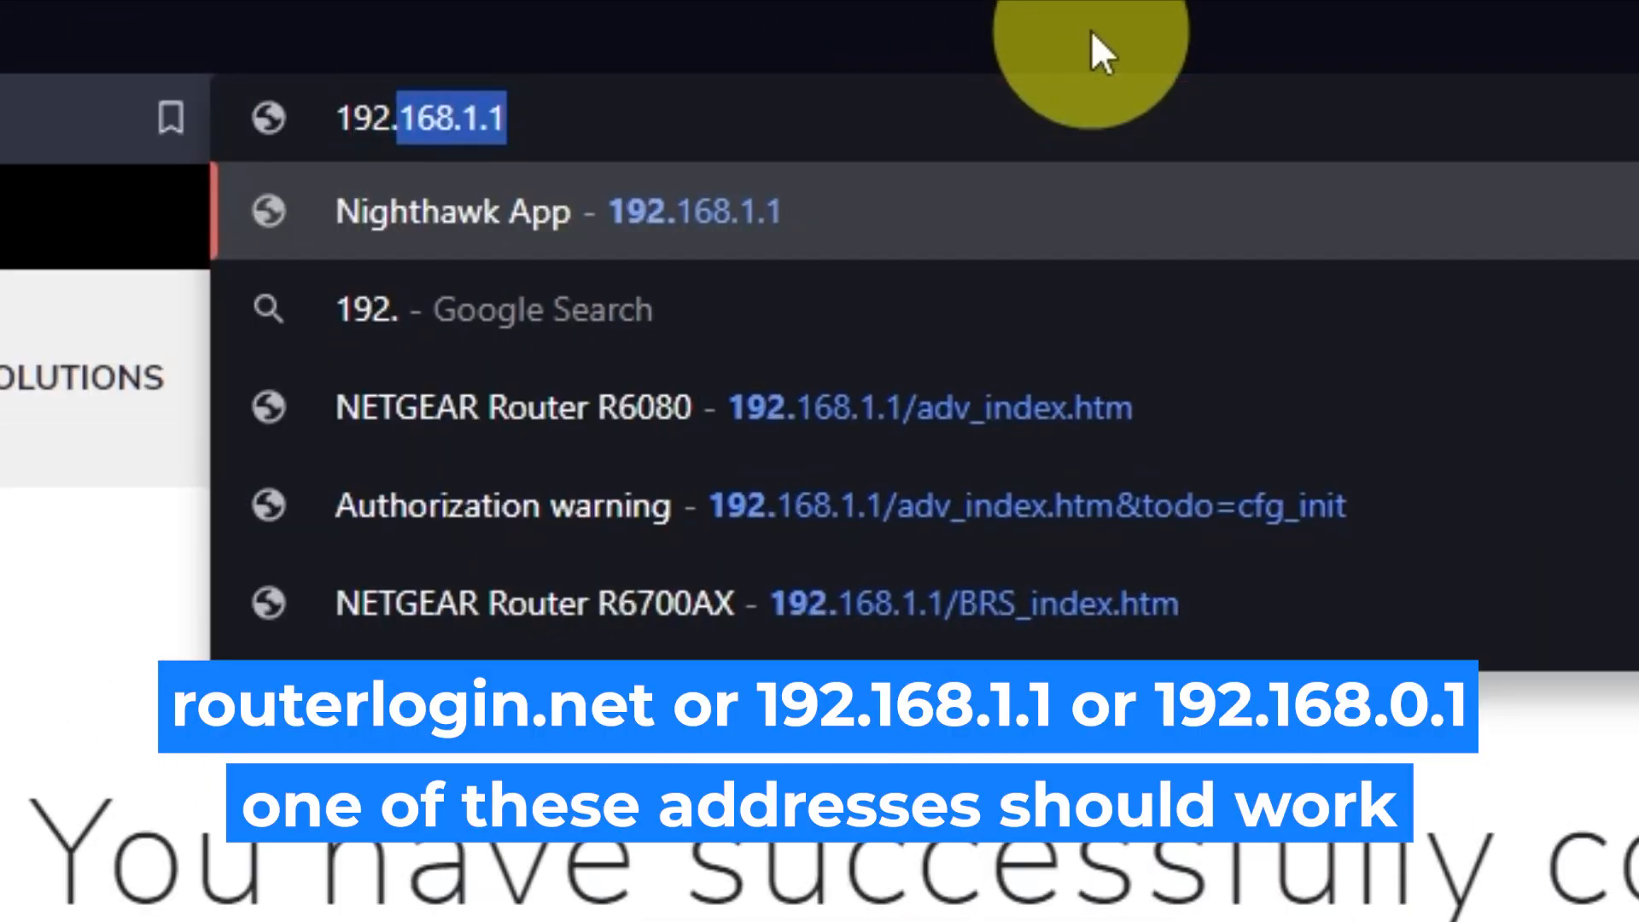
key("Return")
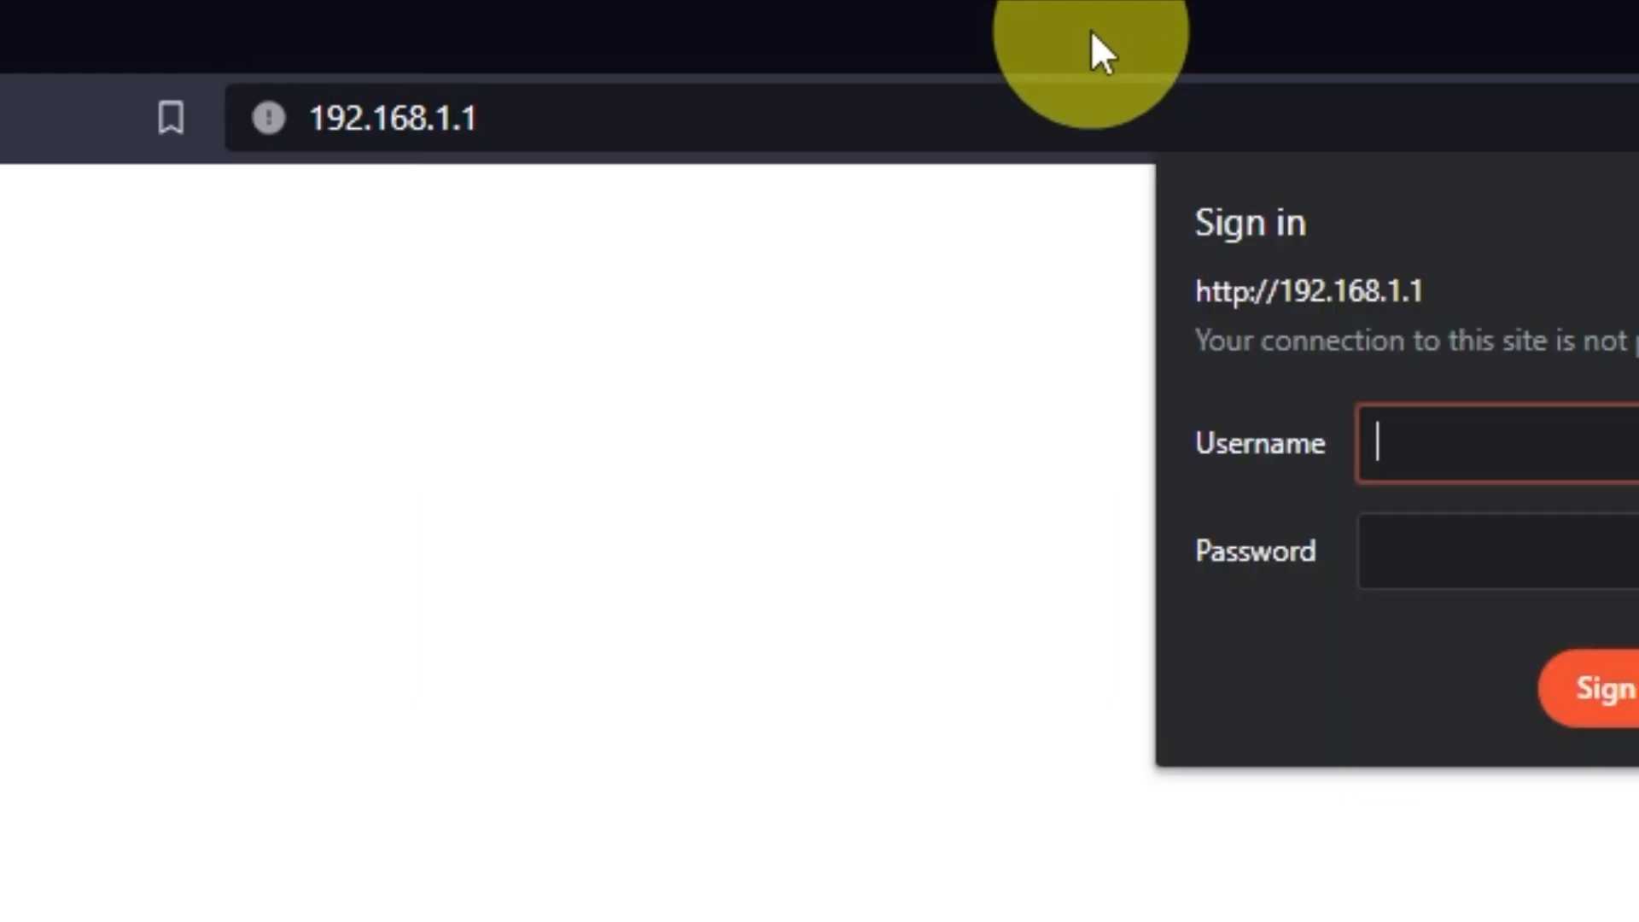
- Sign in to the router with the username admin and the admin password, and dismiss the NETGEAR Armor offer
type("admin")
key("Tab")
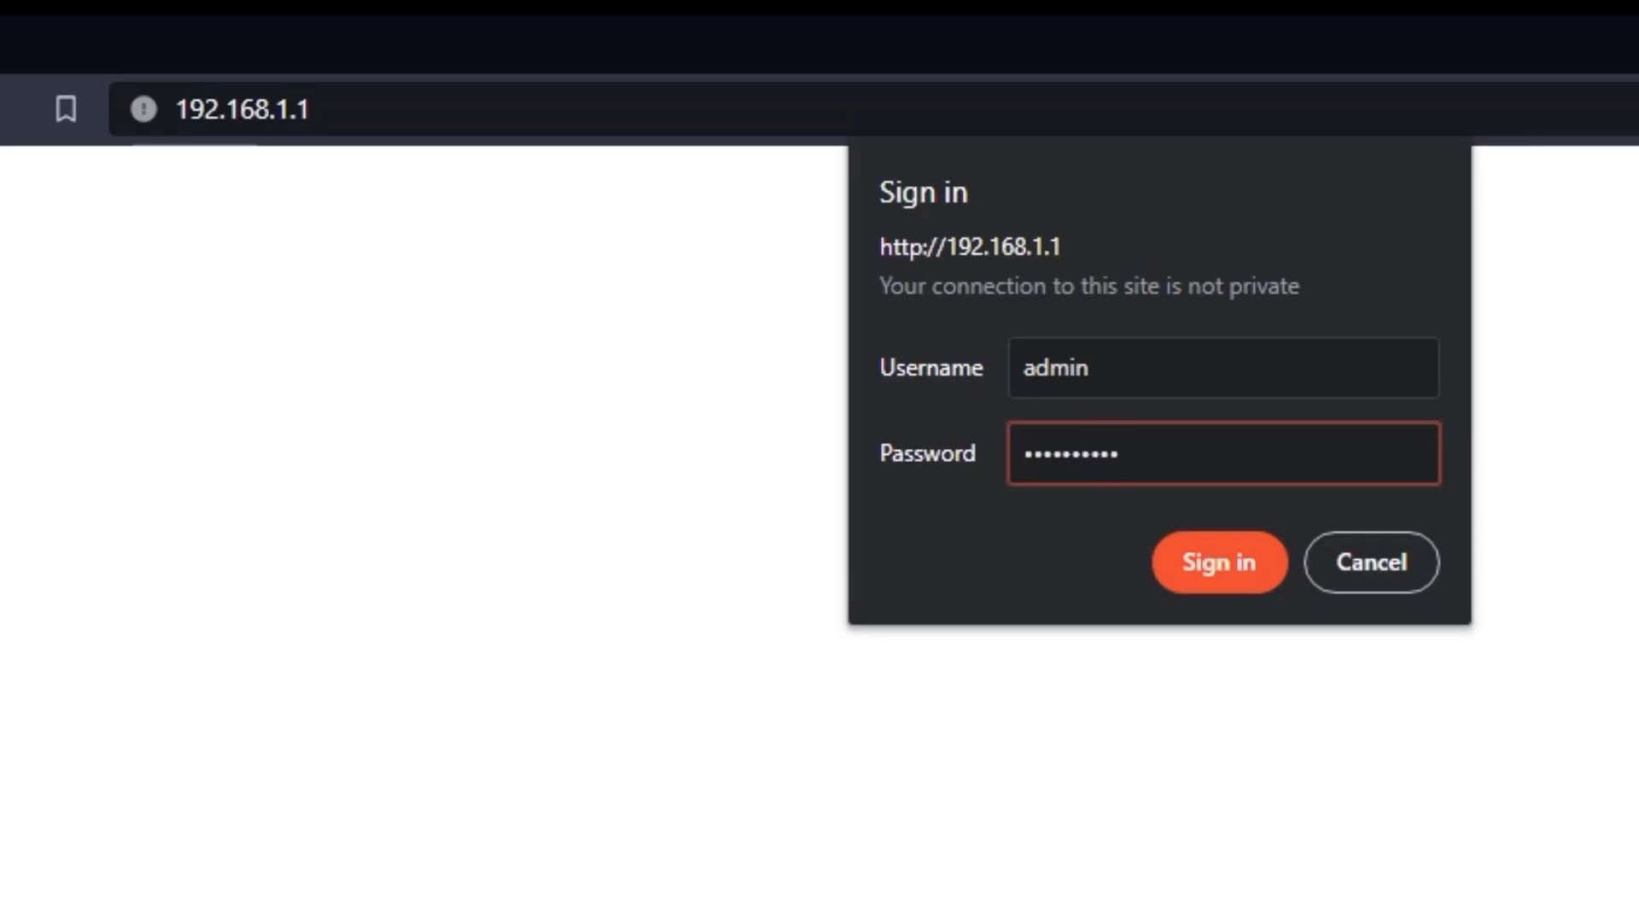
left_click(1164, 559)
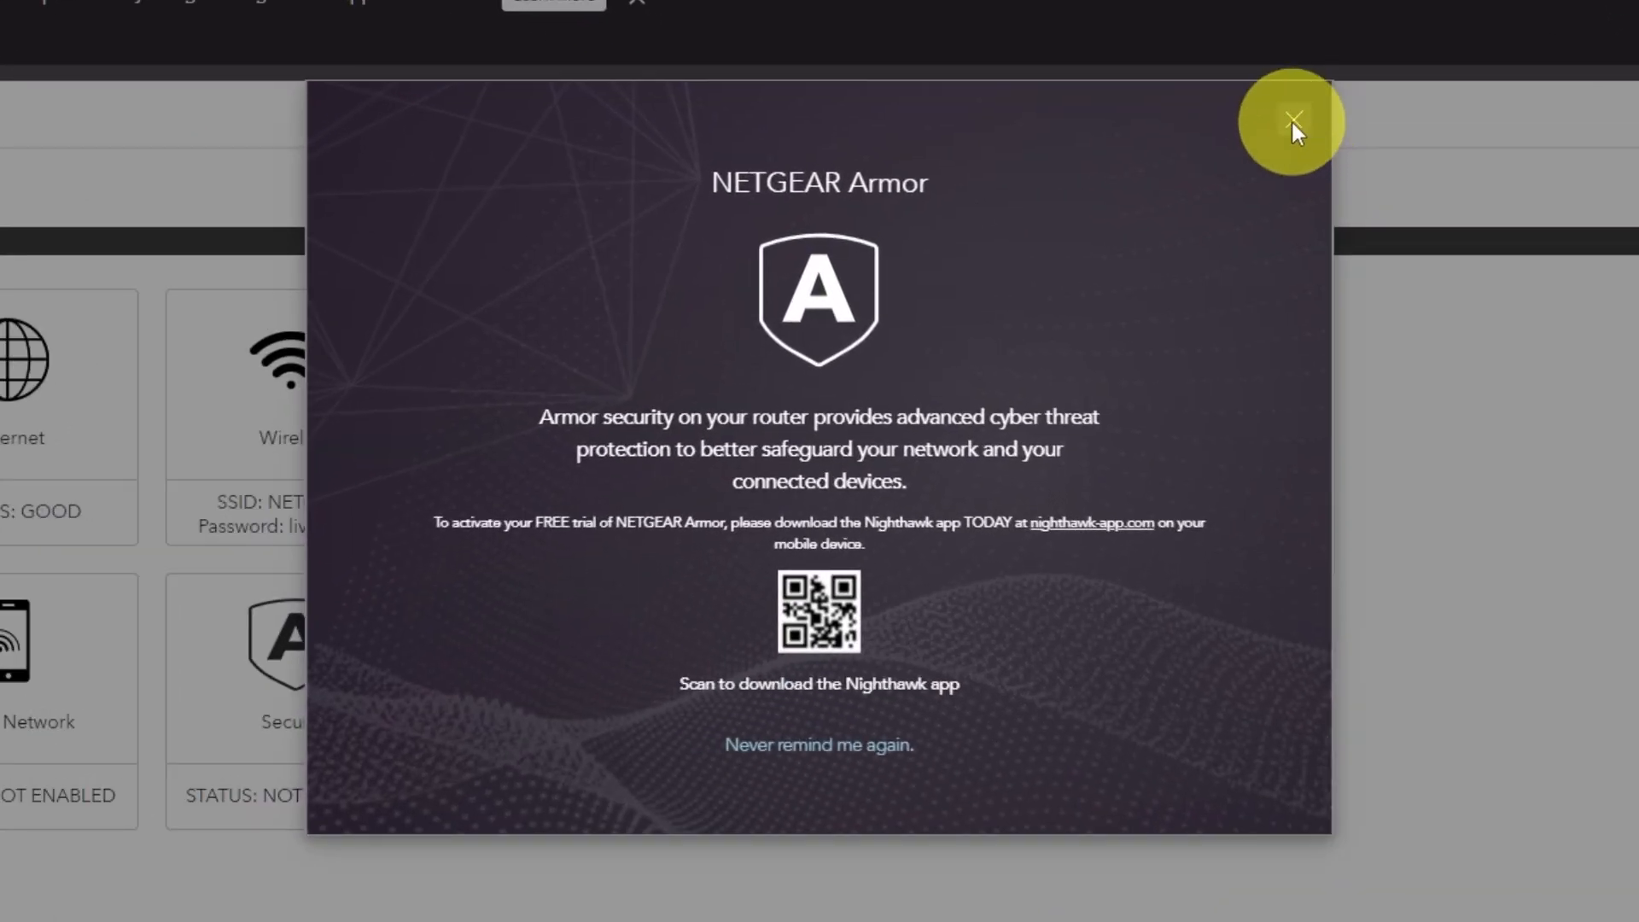
left_click(1292, 121)
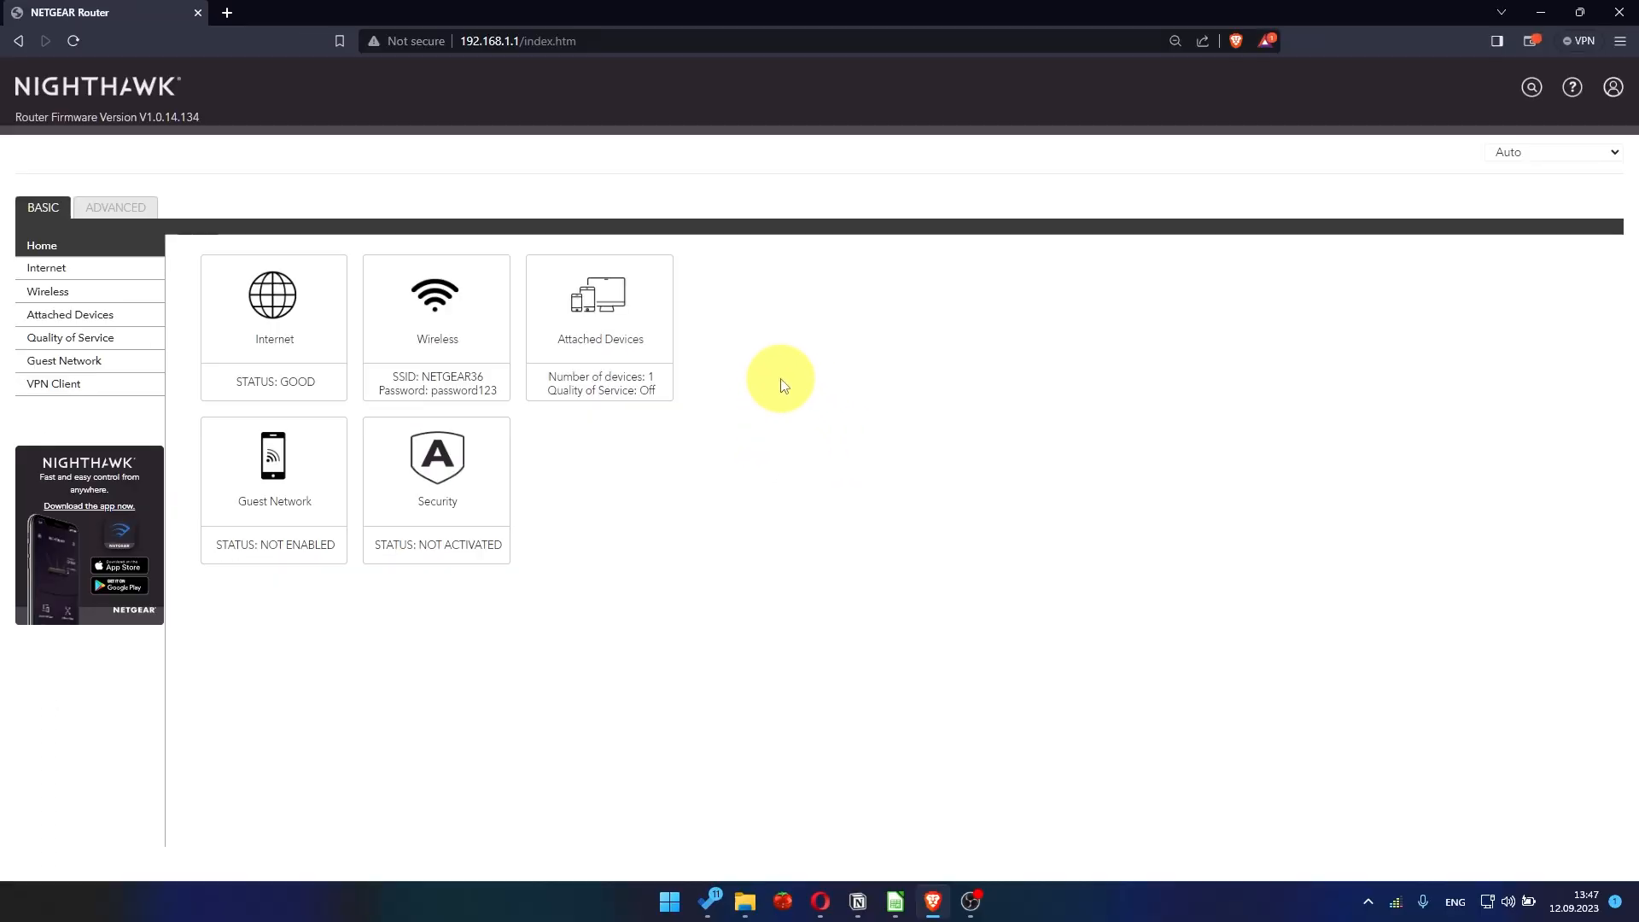
- Examine the languages available for the router's web interface
left_click(1541, 155)
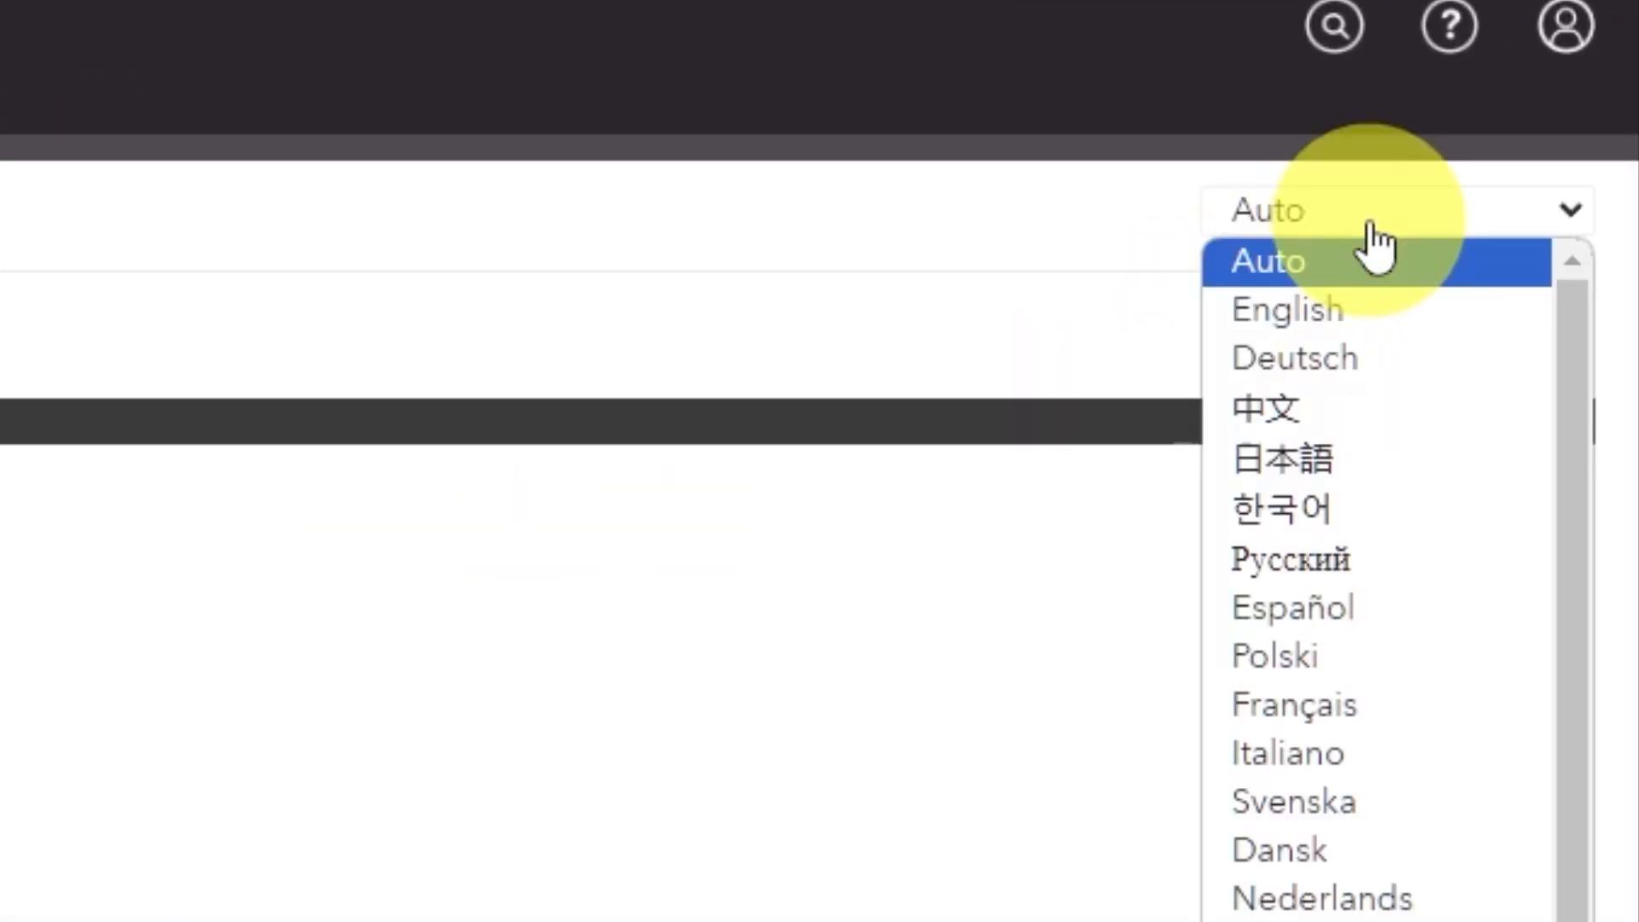
scroll(1391, 597, "down", 2)
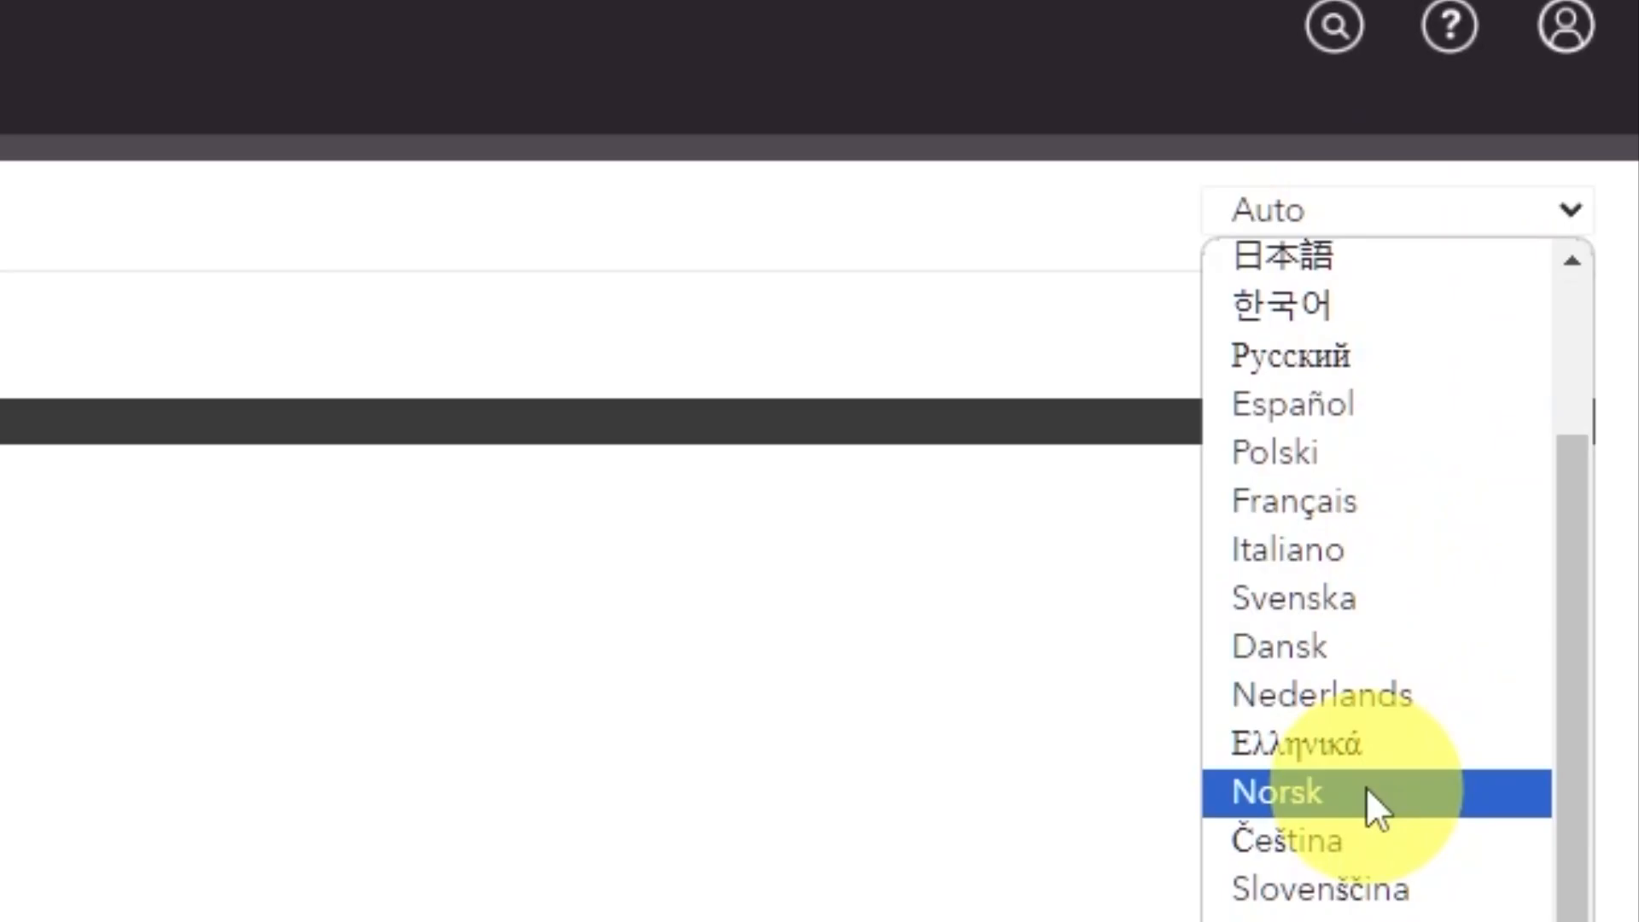
scroll(1365, 794, "up", 2)
left_click(384, 584)
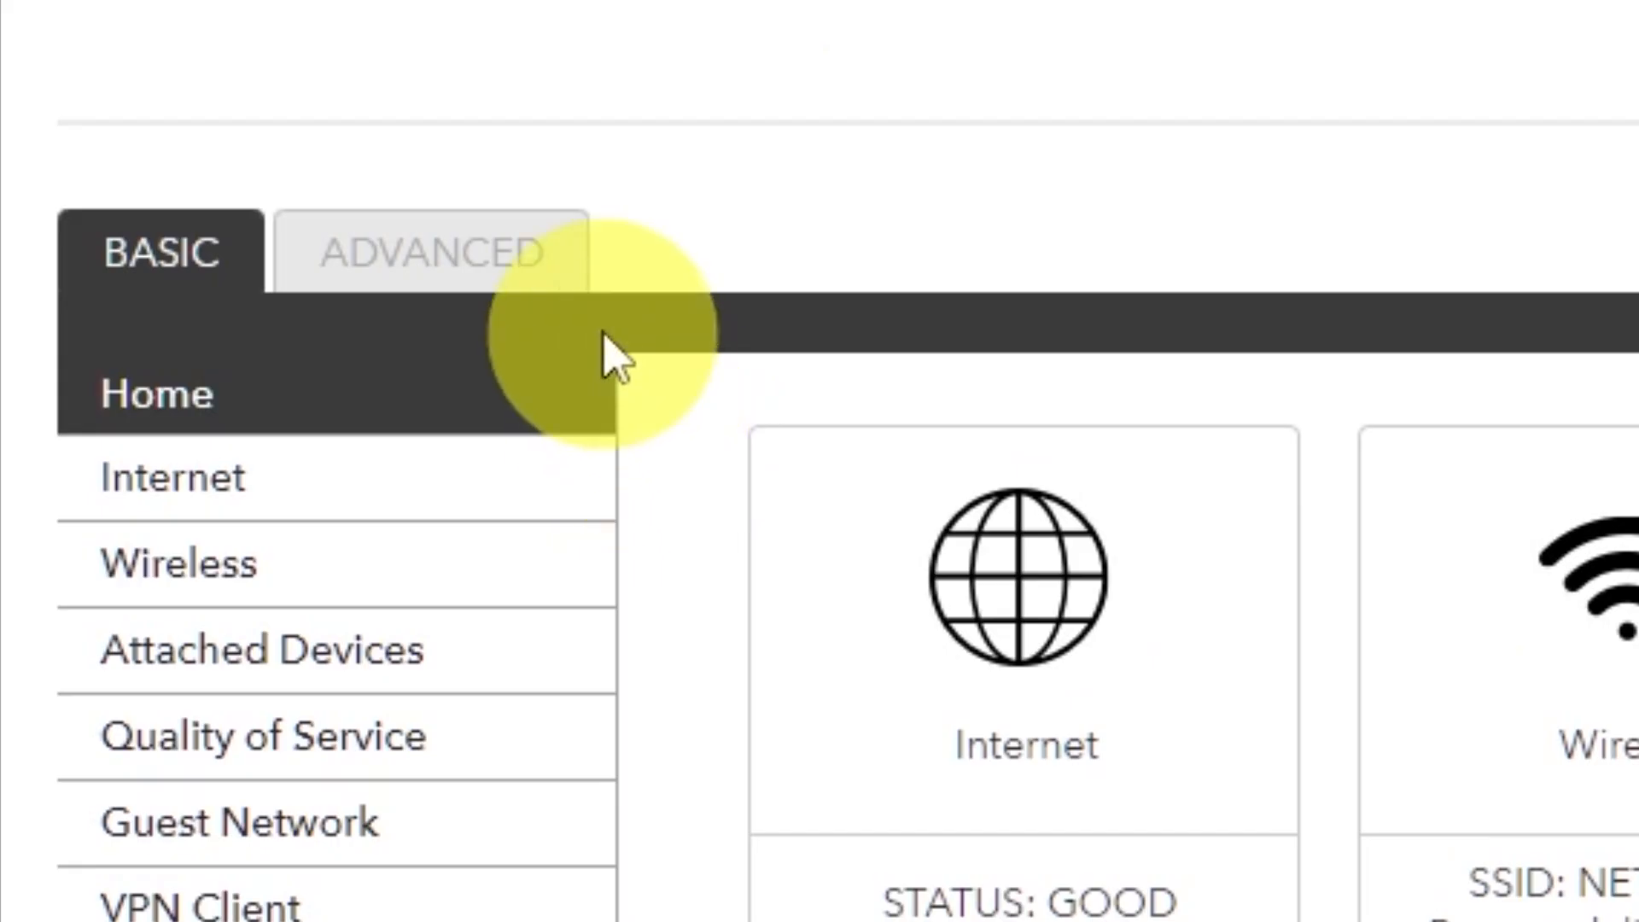
- Open the Setup Wizard in the advanced settings and choose to configure the router manually instead of detecting the connection type
left_click(554, 294)
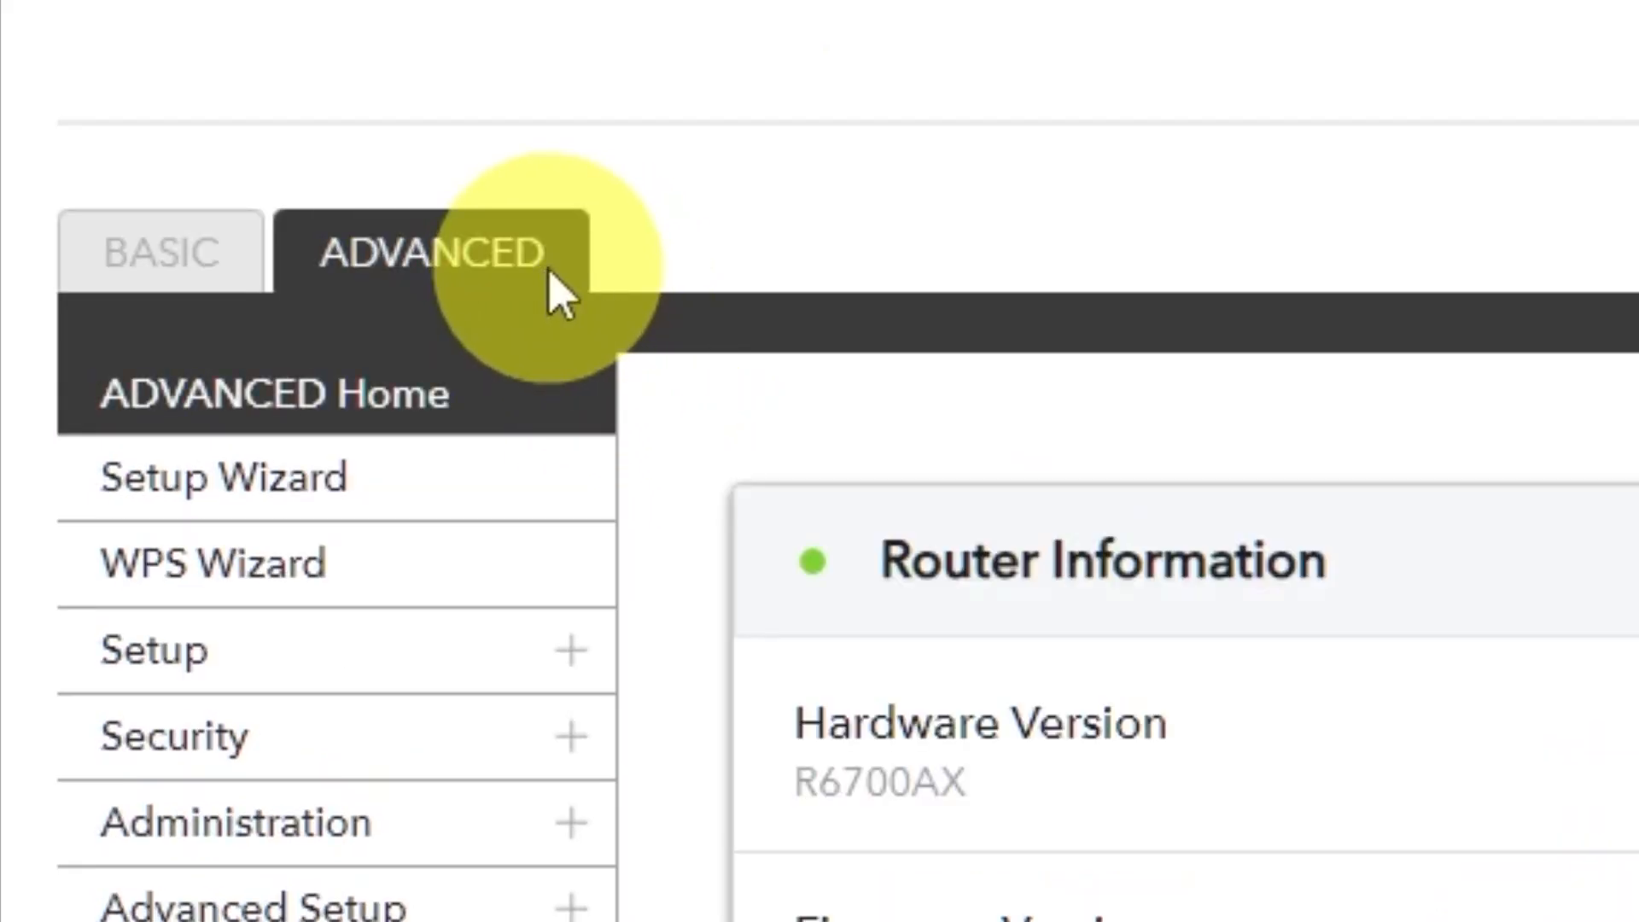
left_click(478, 513)
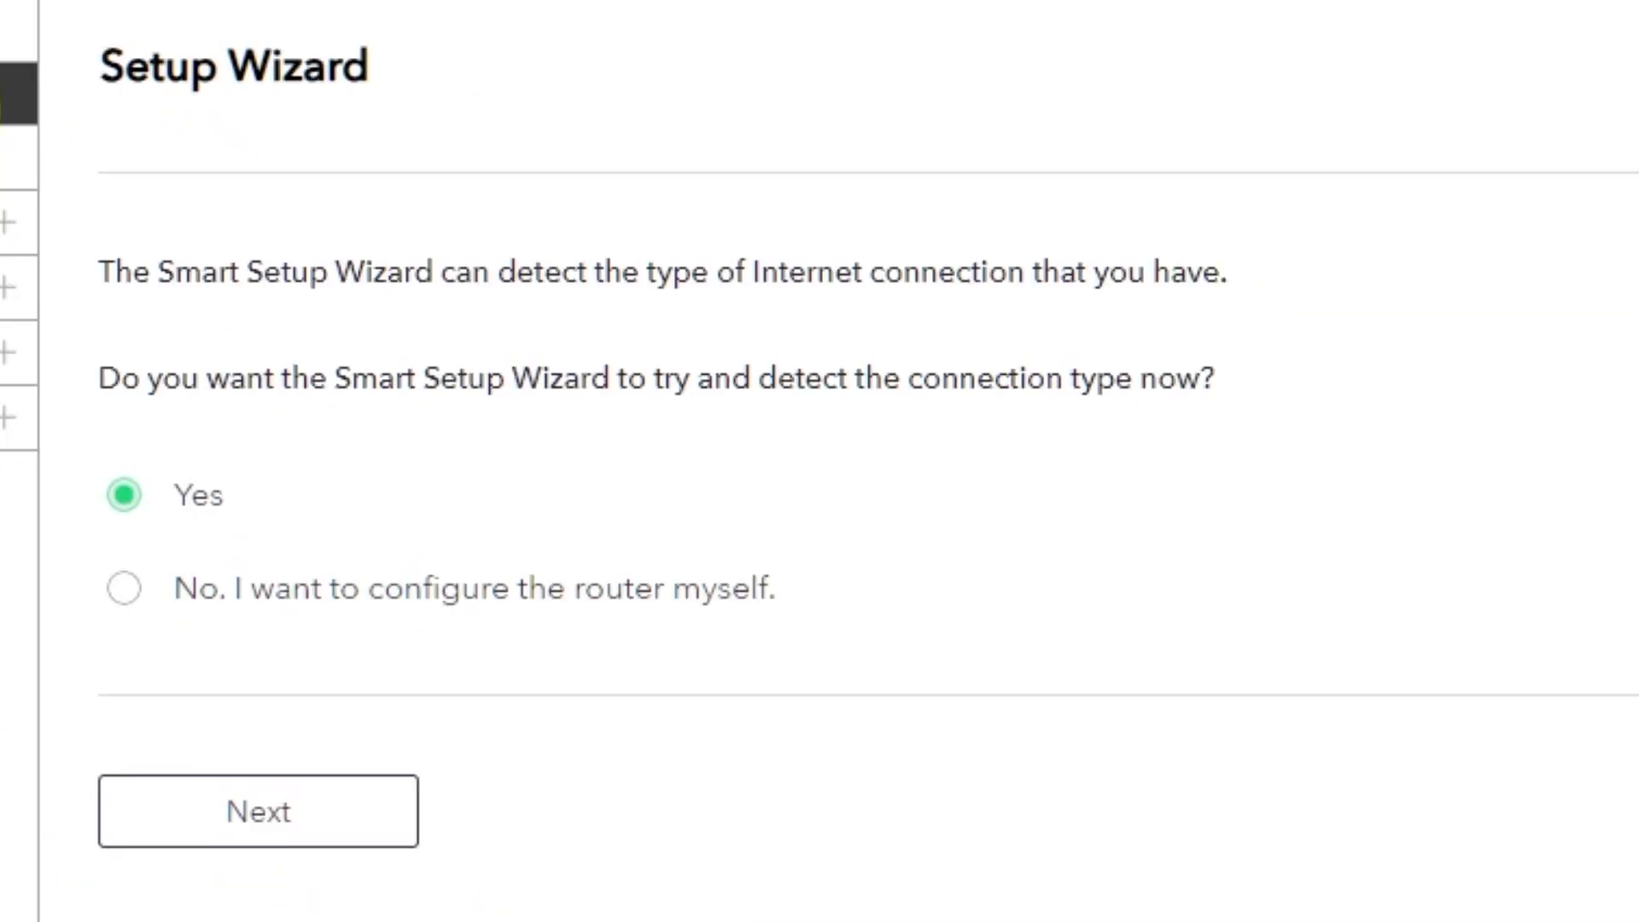
left_click(123, 588)
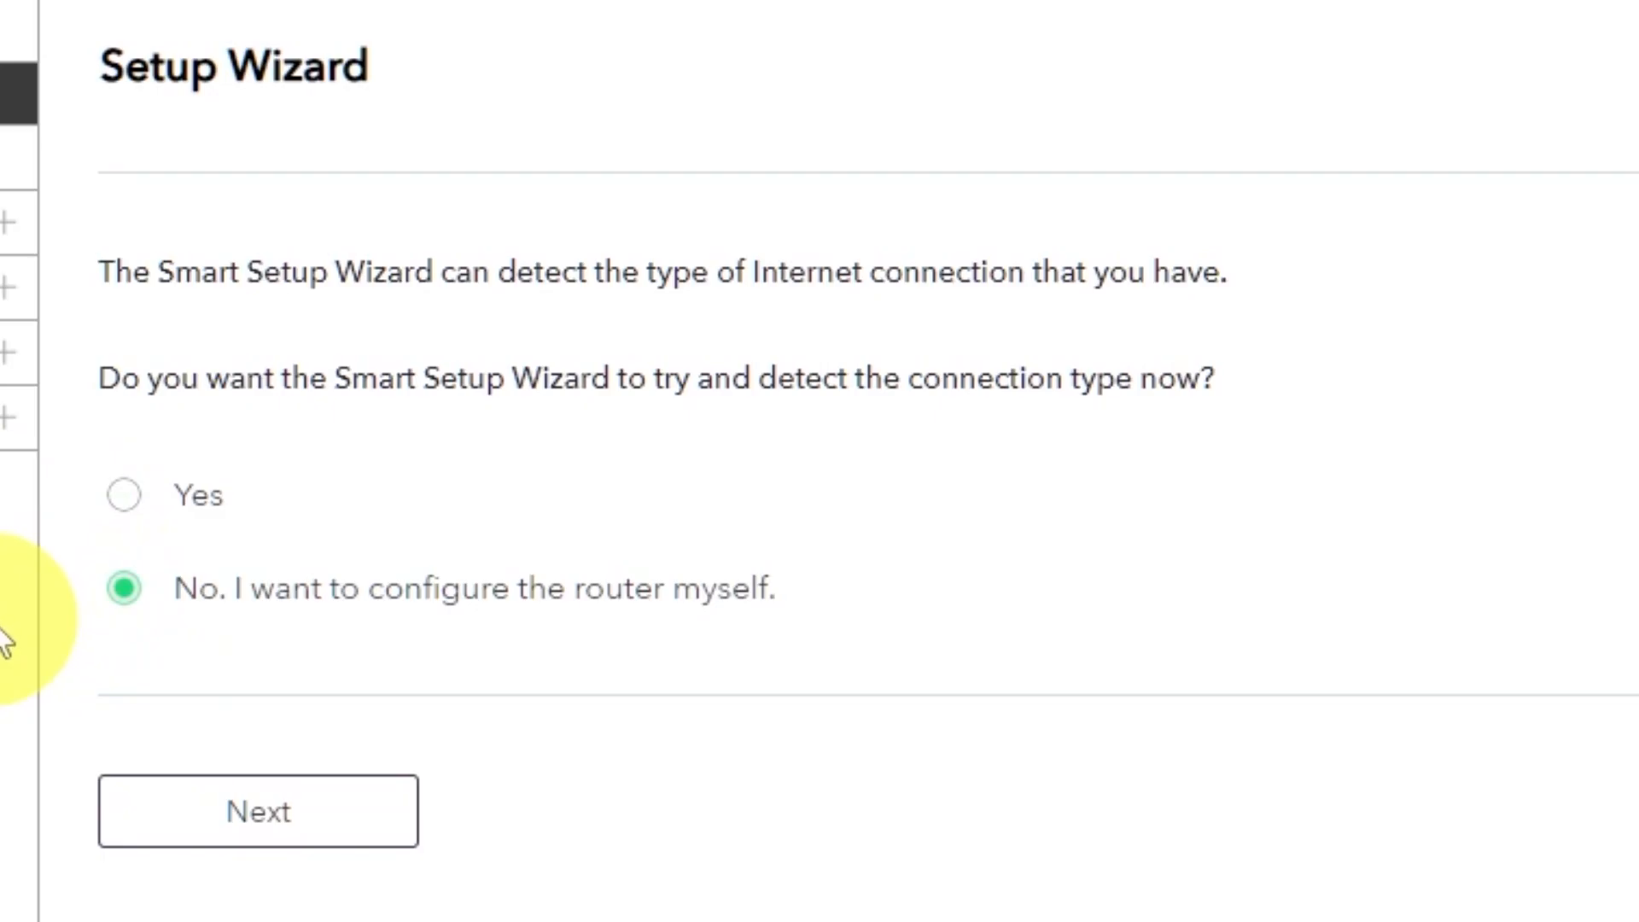
- Proceed to the manual internet setup, set the DNS address to Get Automatically from ISP, and apply the settings
left_click(281, 832)
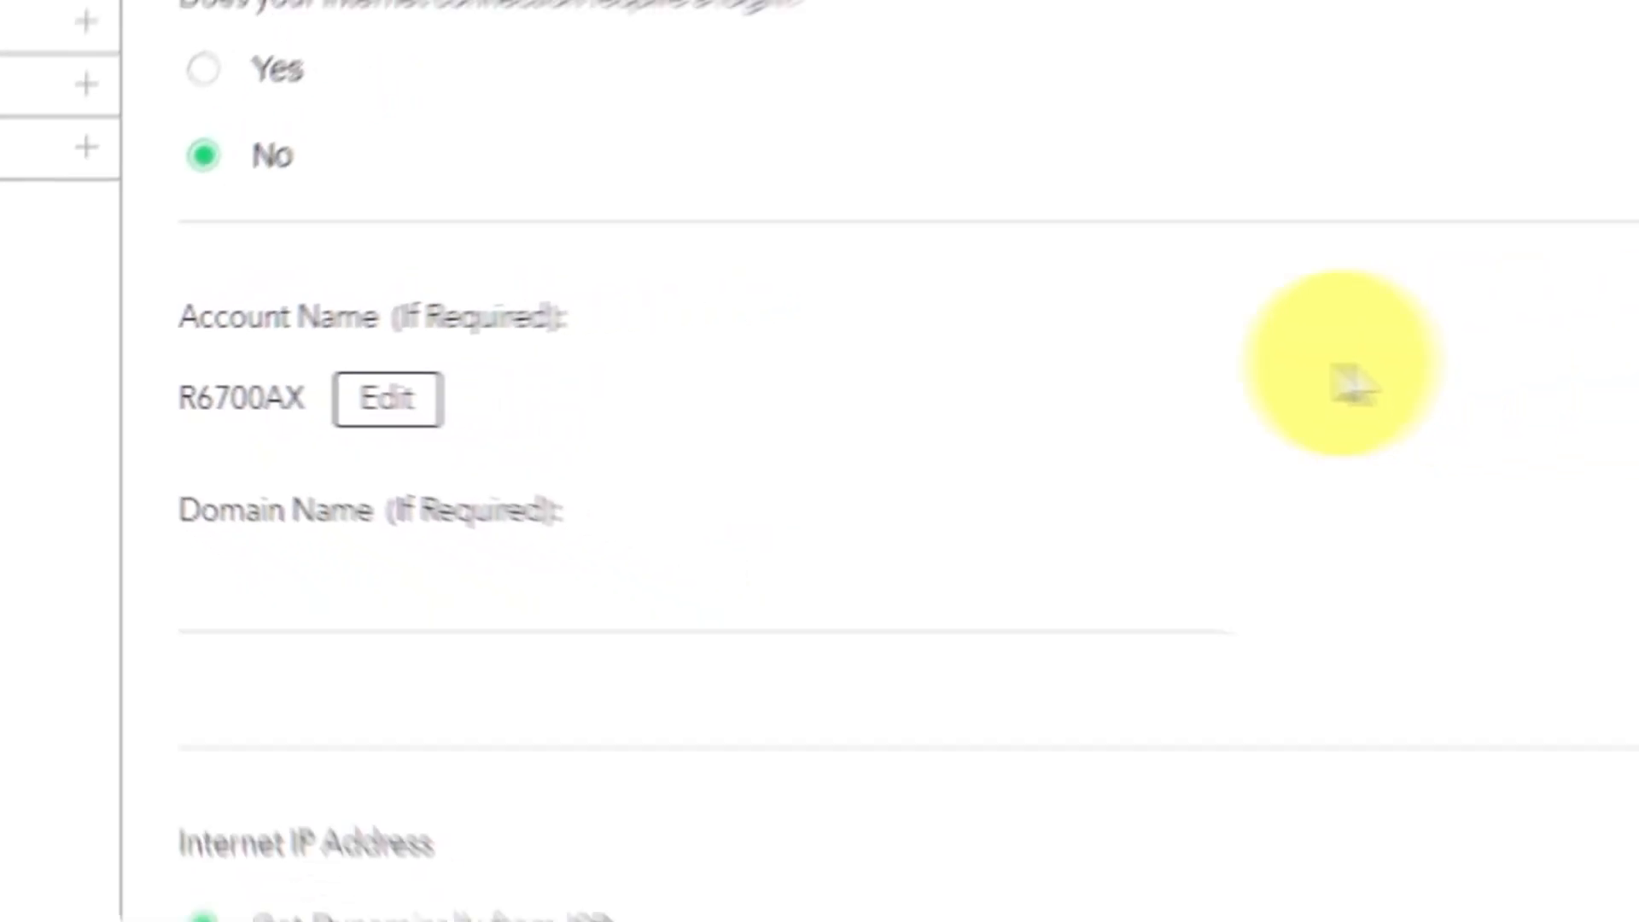
scroll(530, 370, "down", 1)
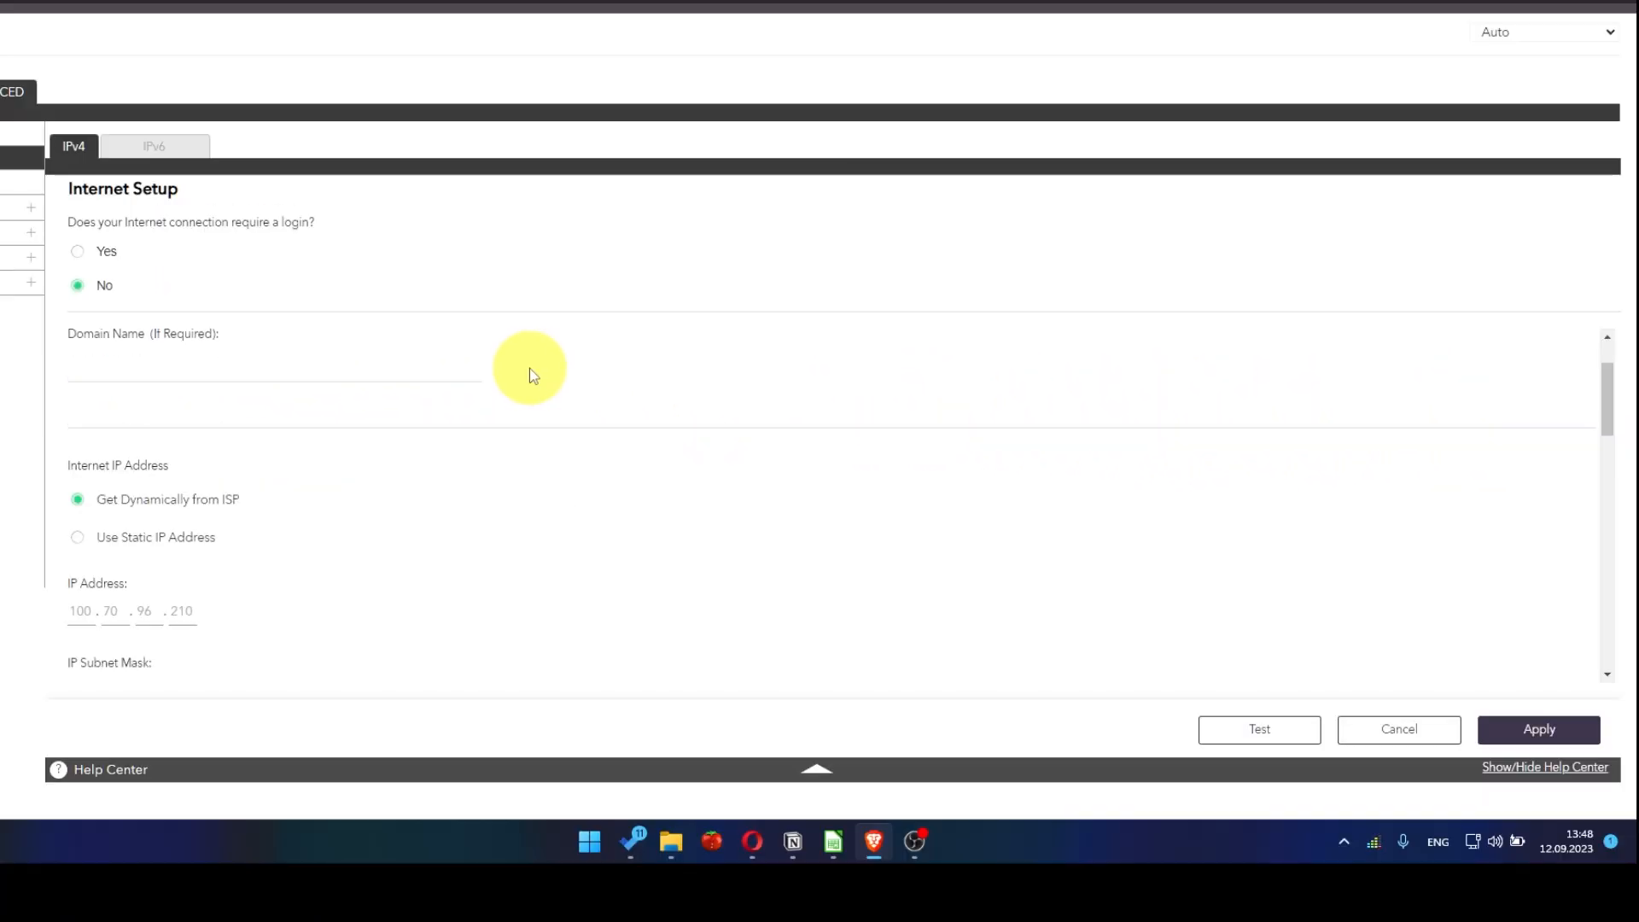
scroll(532, 373, "down", 1)
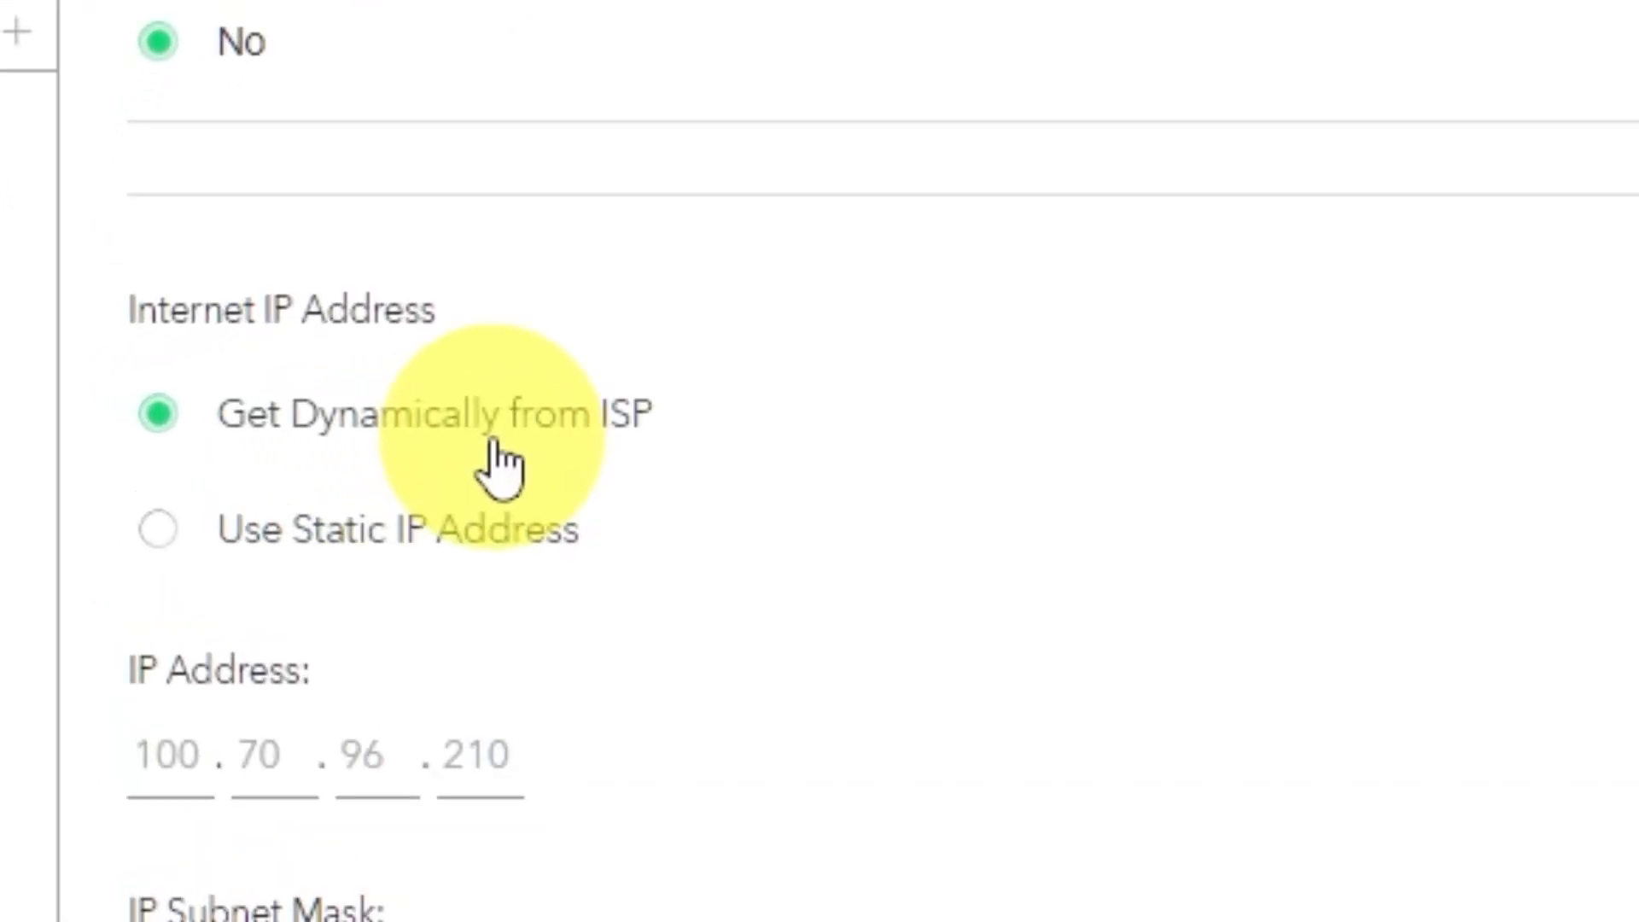
scroll(413, 427, "down", 2)
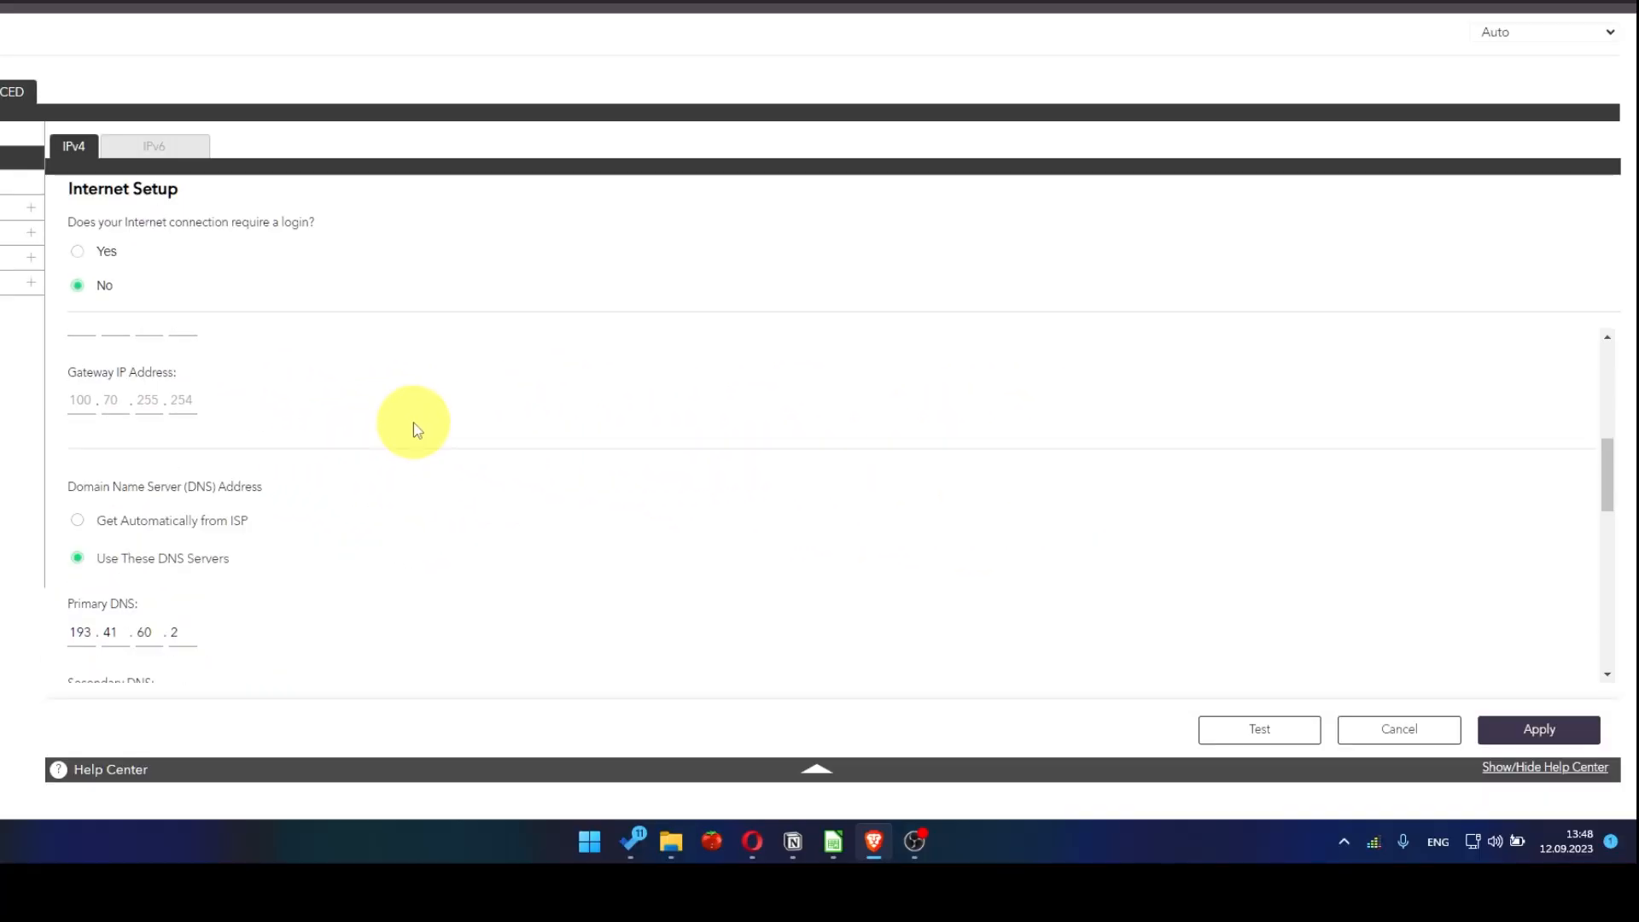
scroll(424, 428, "down", 1)
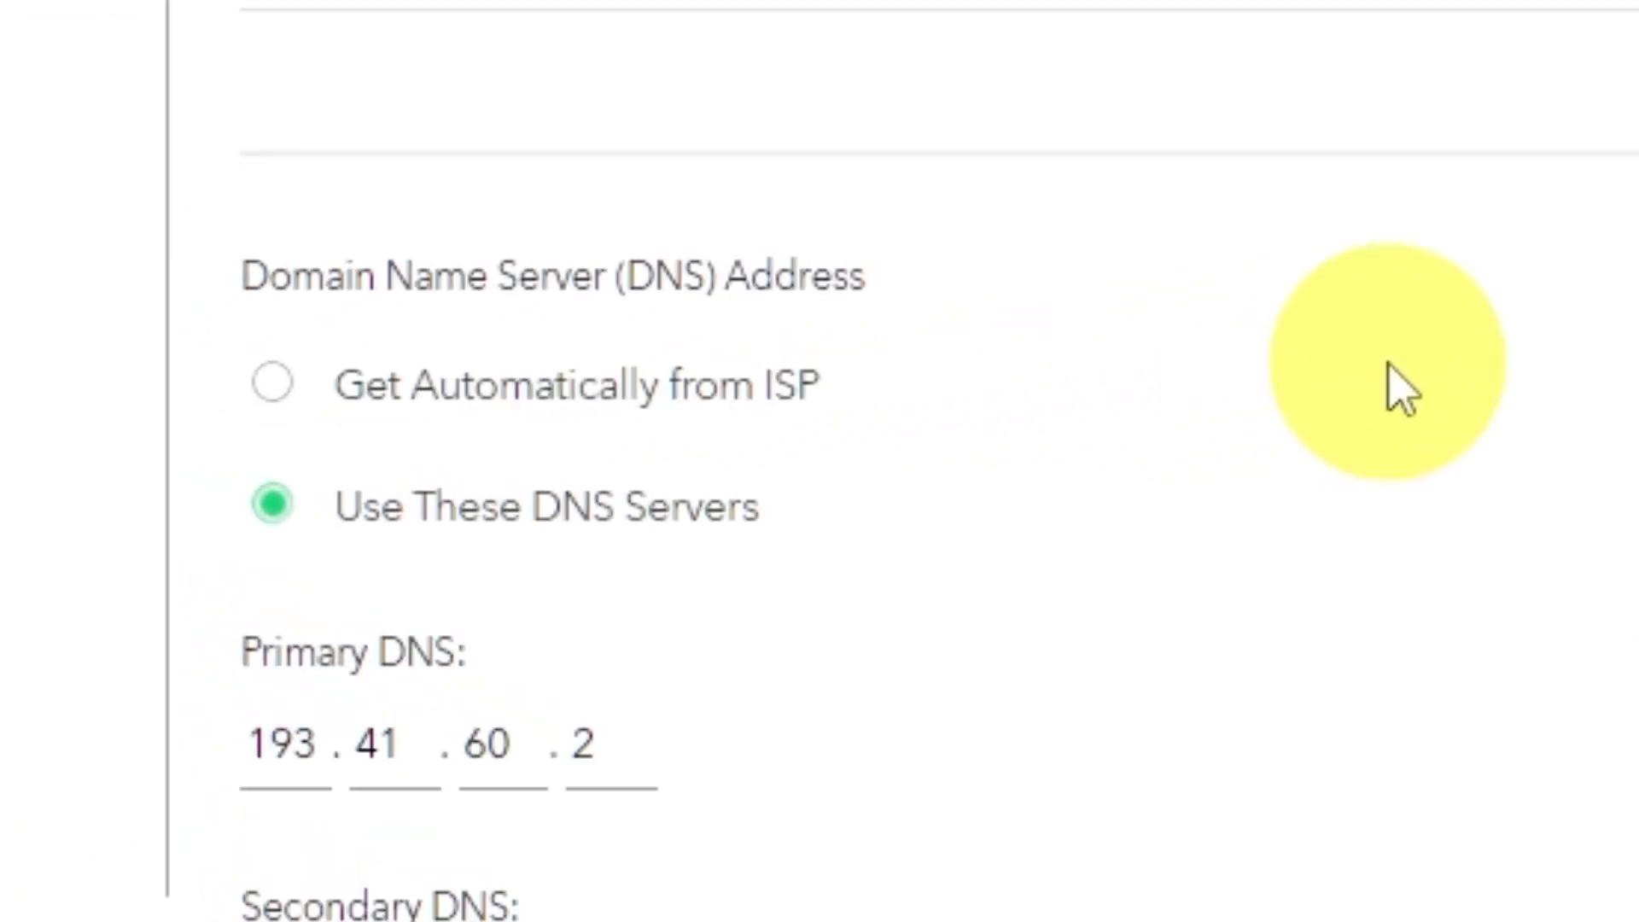
left_click(271, 398)
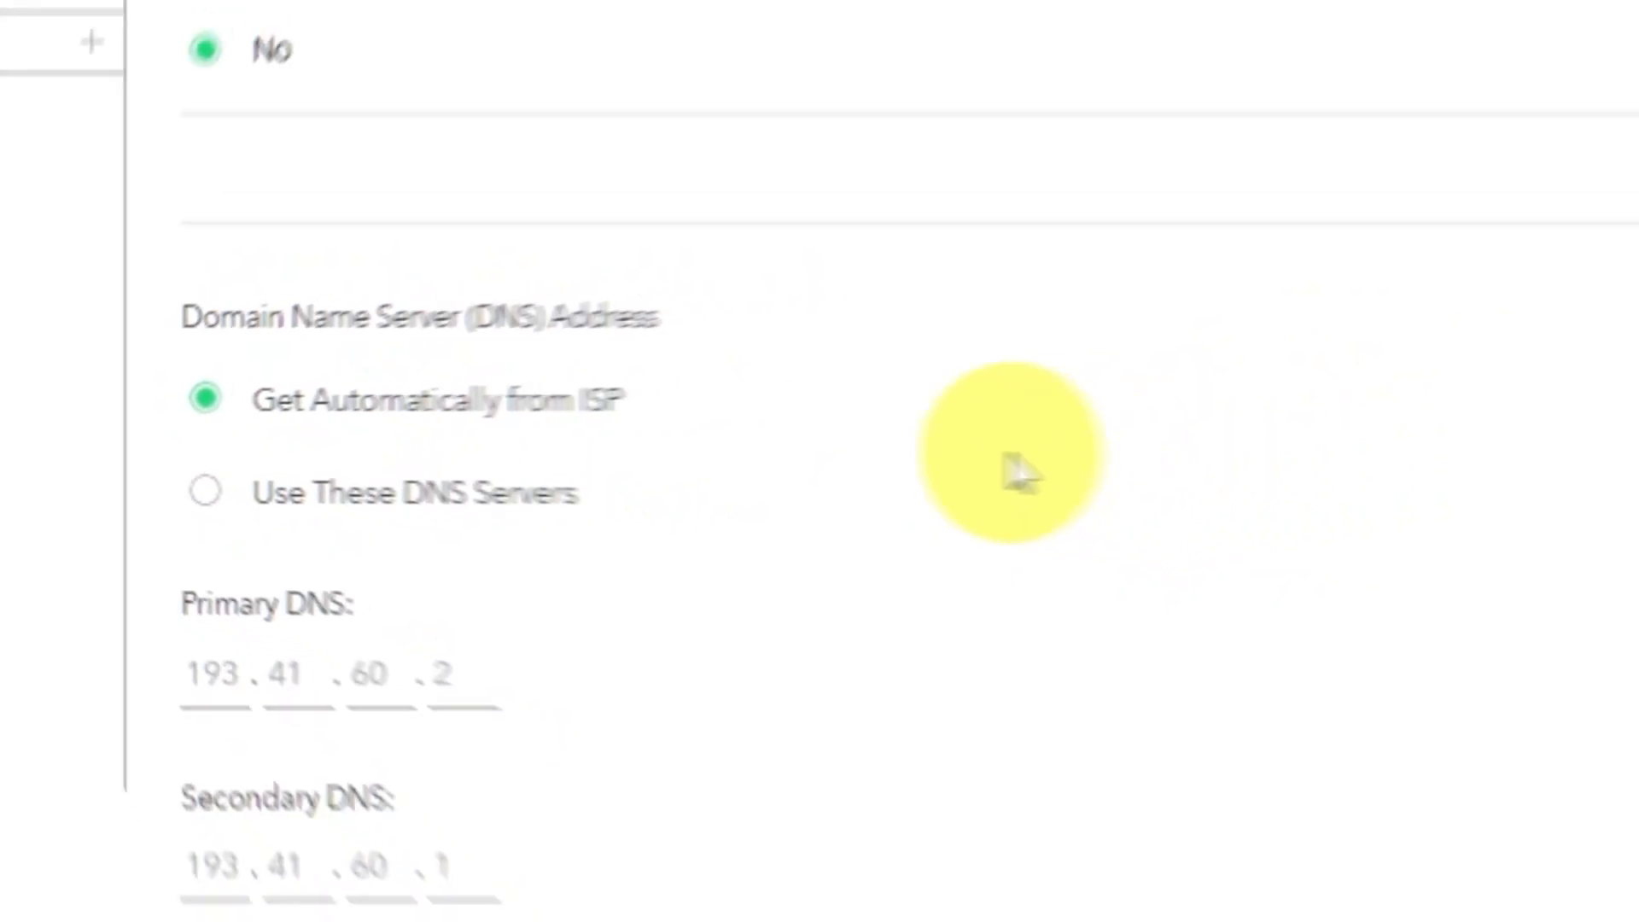
scroll(1280, 751, "down", 1)
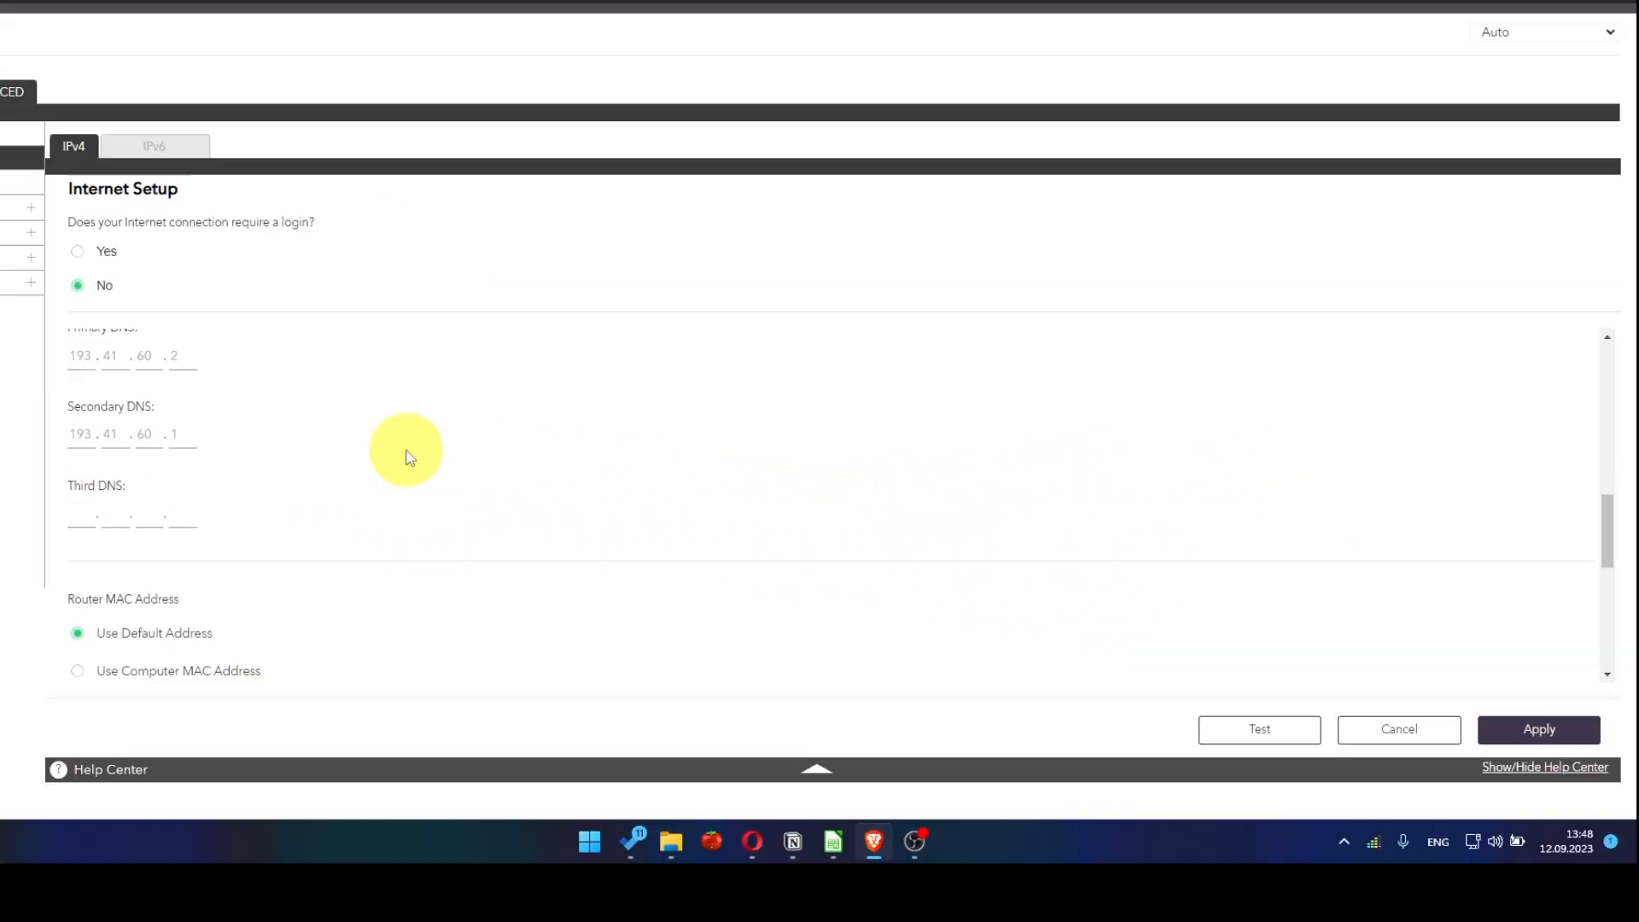
scroll(406, 457, "down", 2)
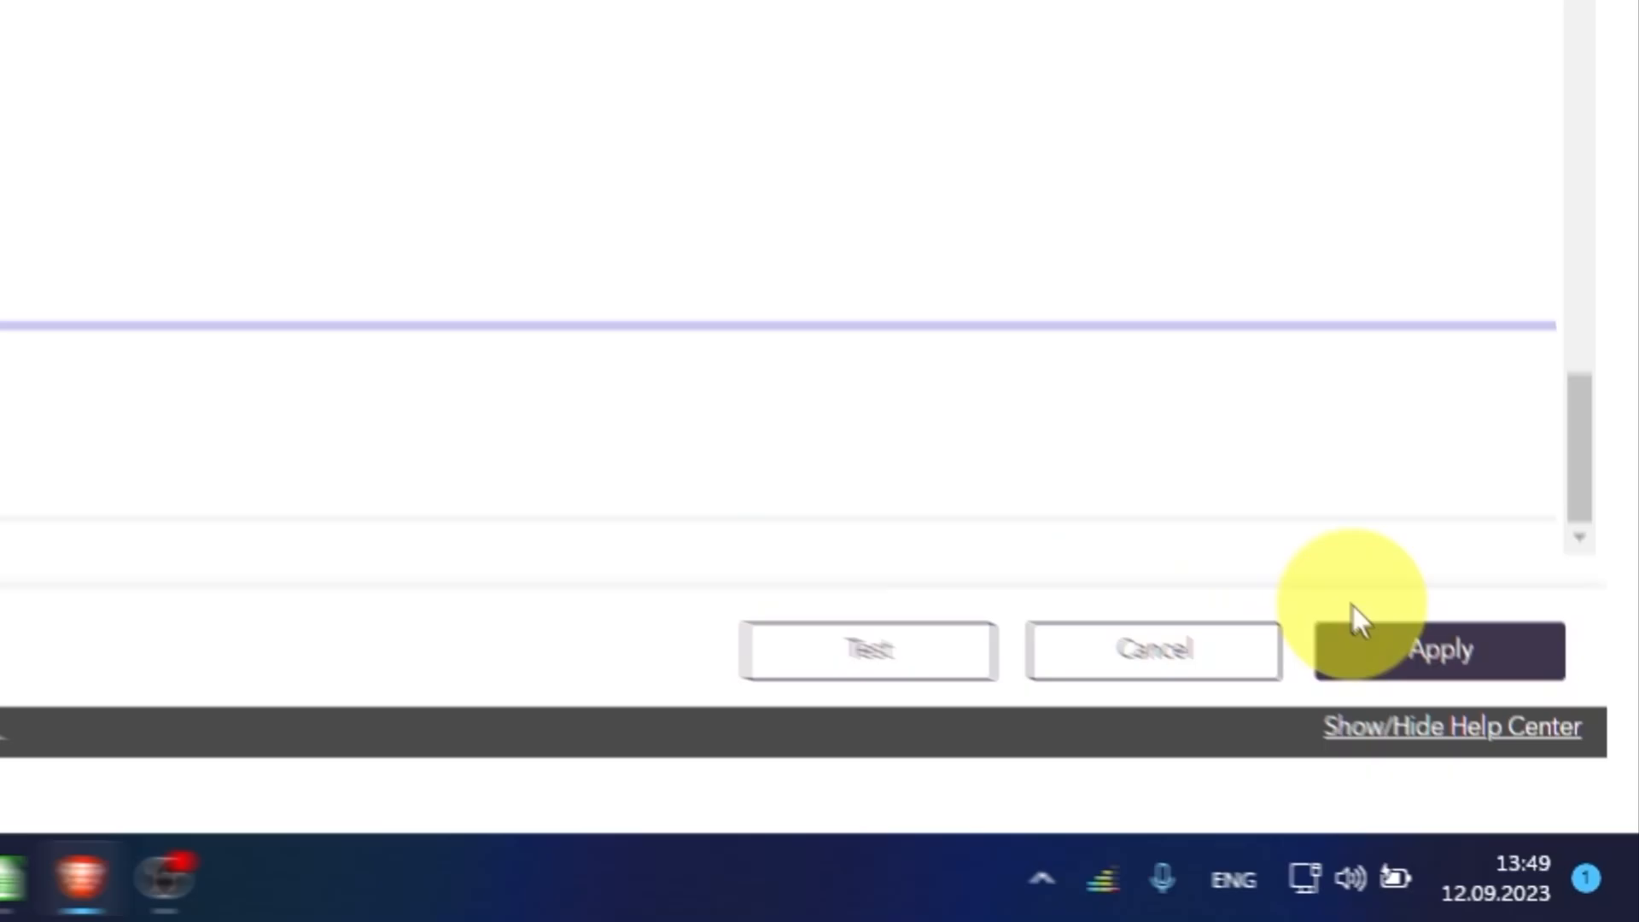
left_click(1534, 799)
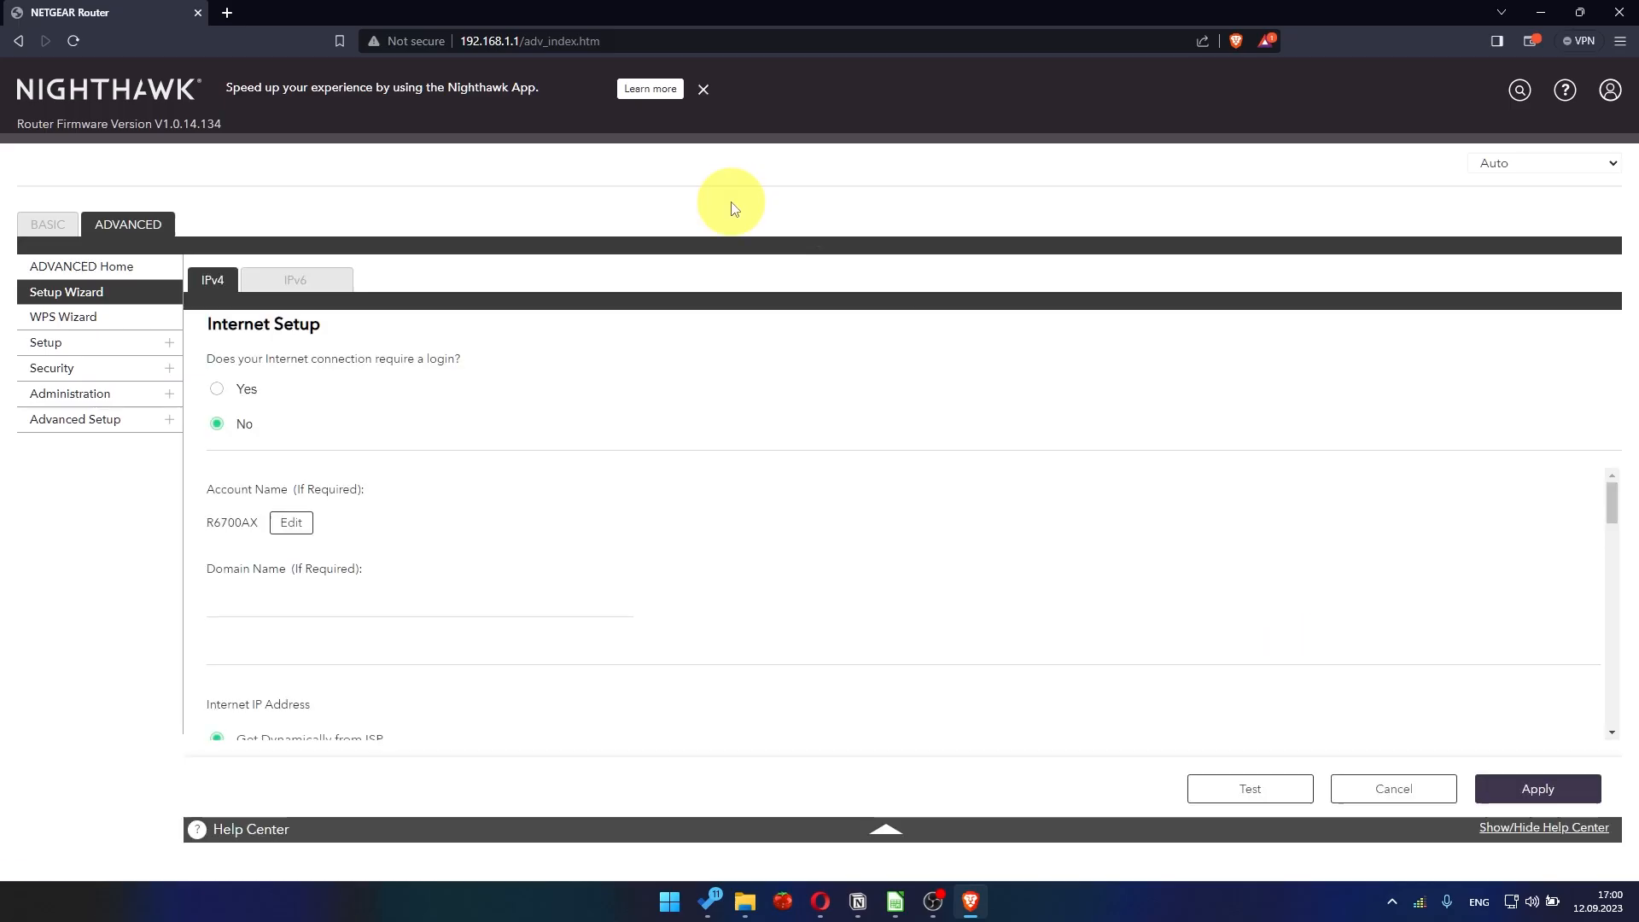
- Return to the router's advanced settings, signing in again with the username admin and the admin password
left_click(135, 223)
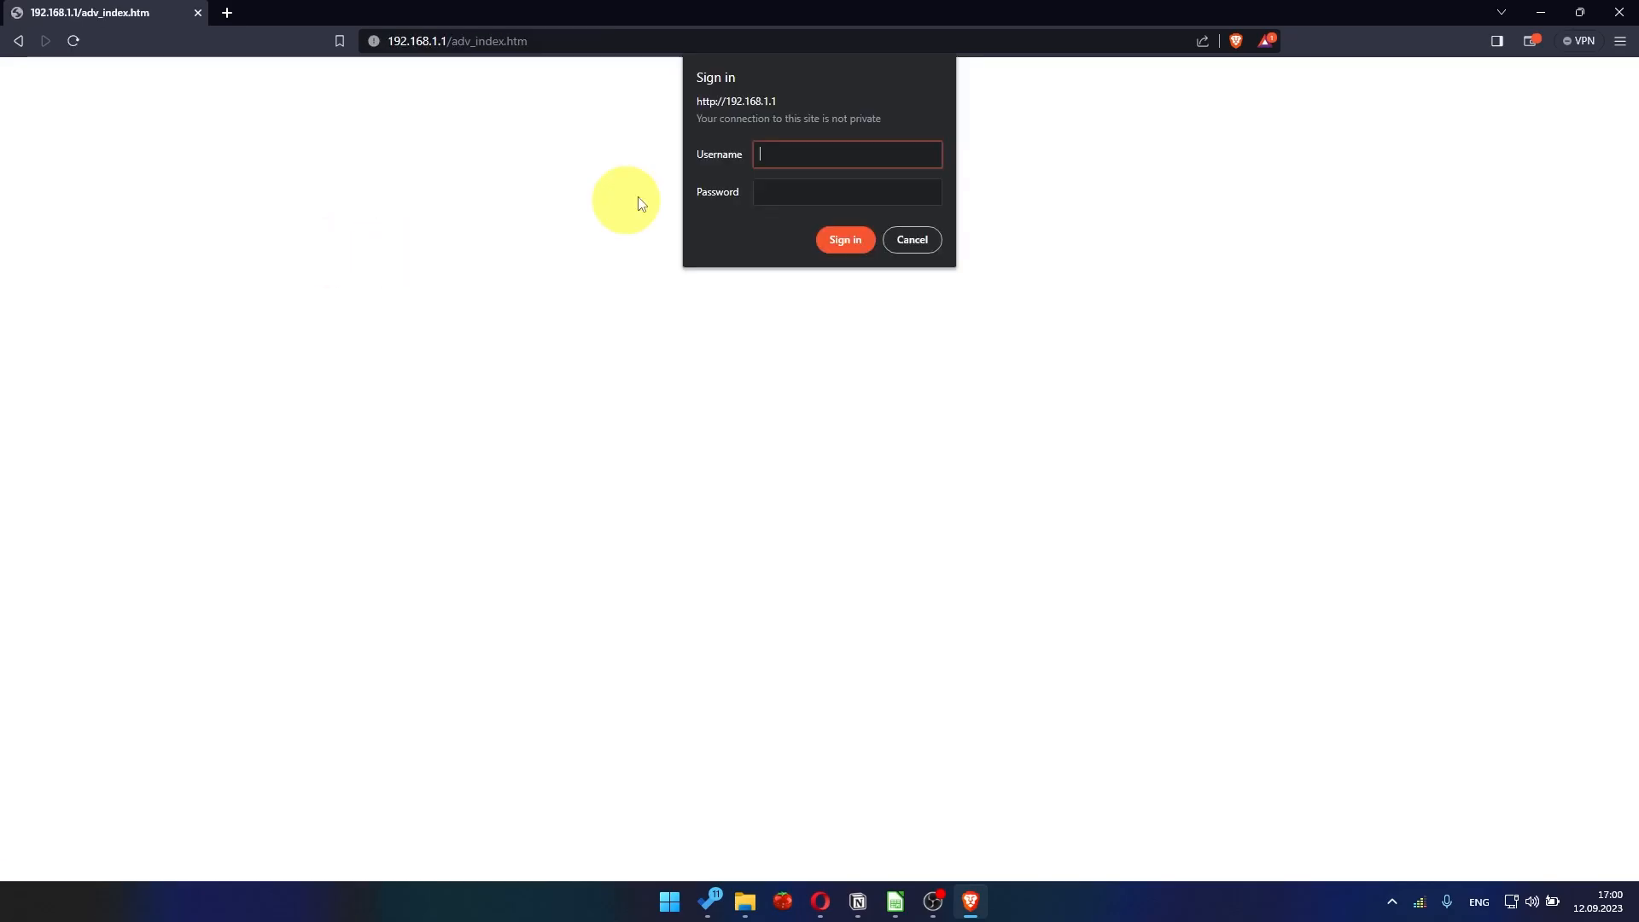
type("admin")
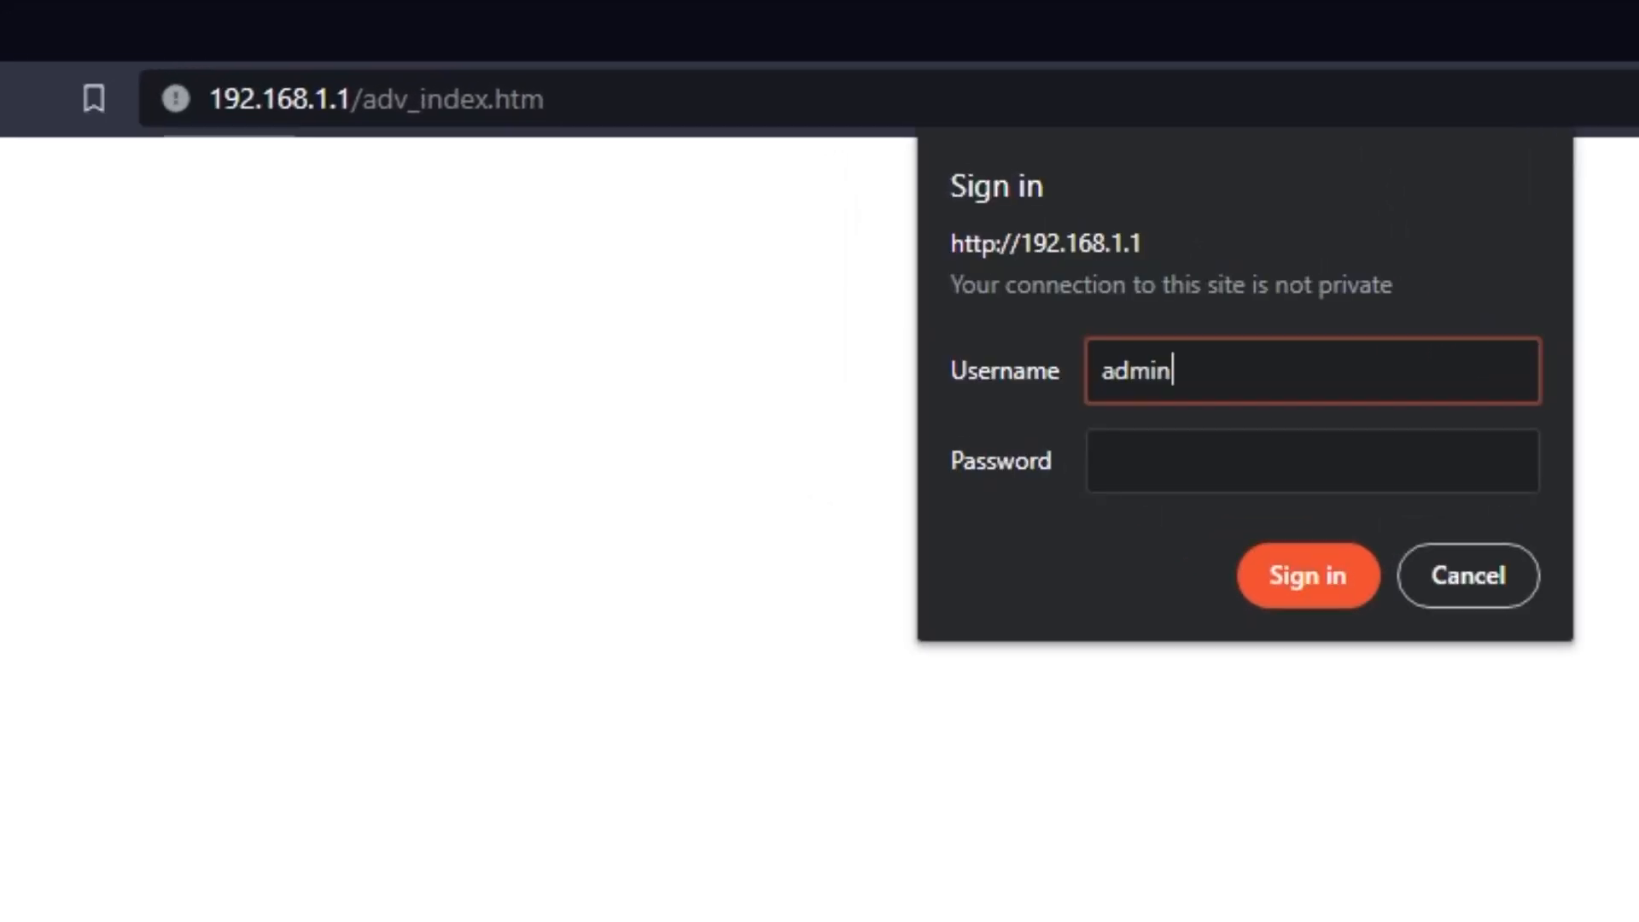
key("Tab")
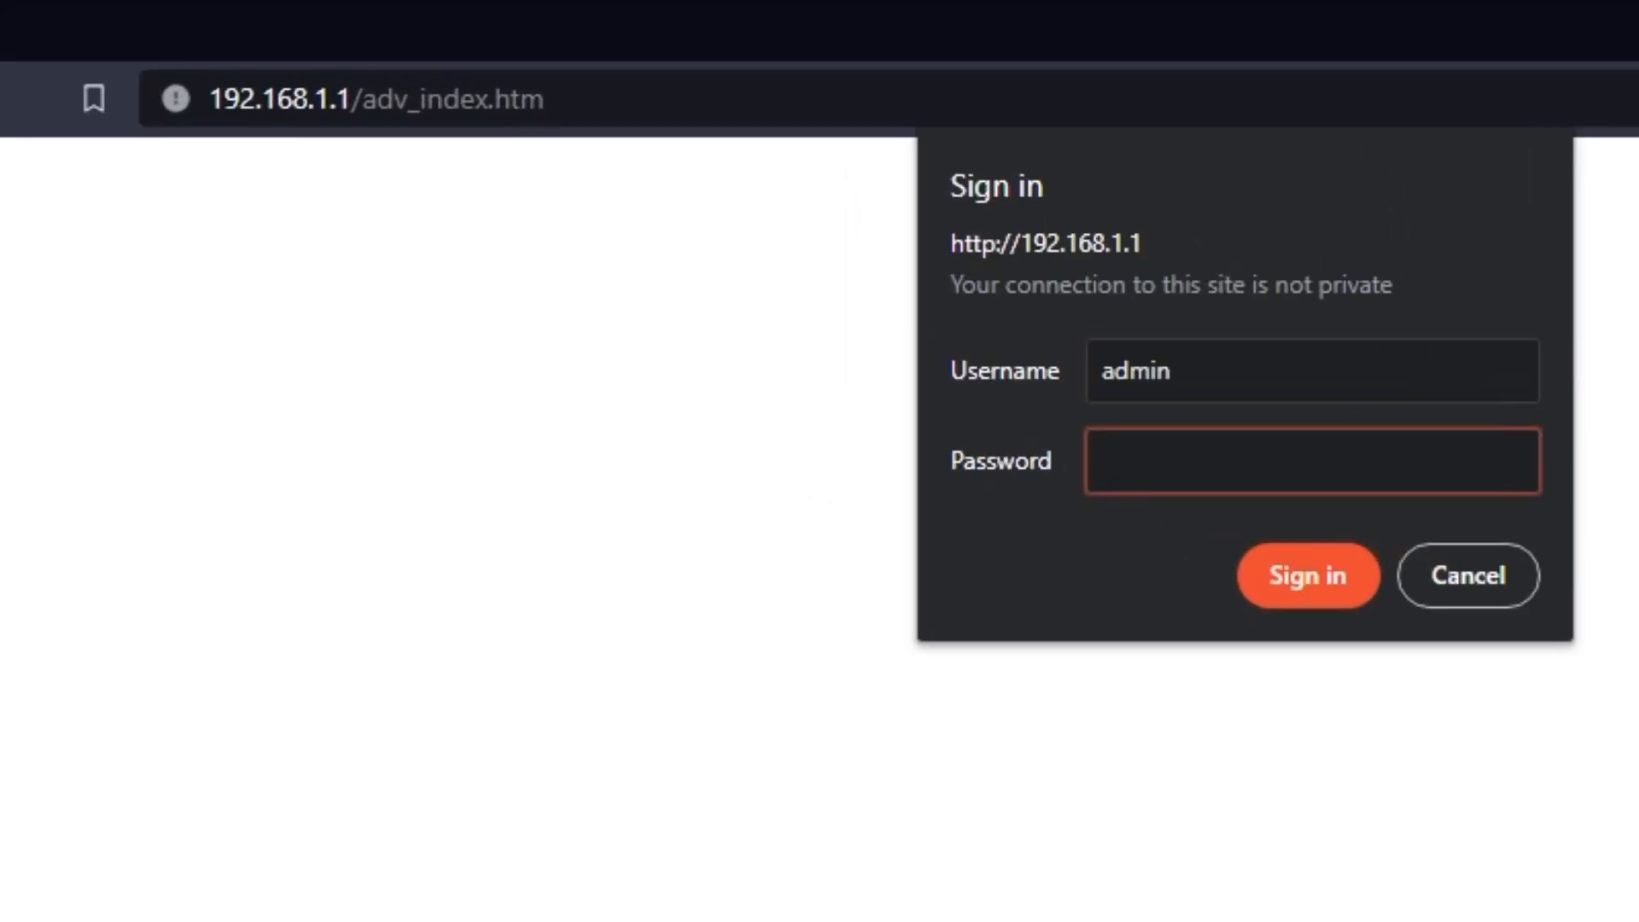
type("**")
key("Return")
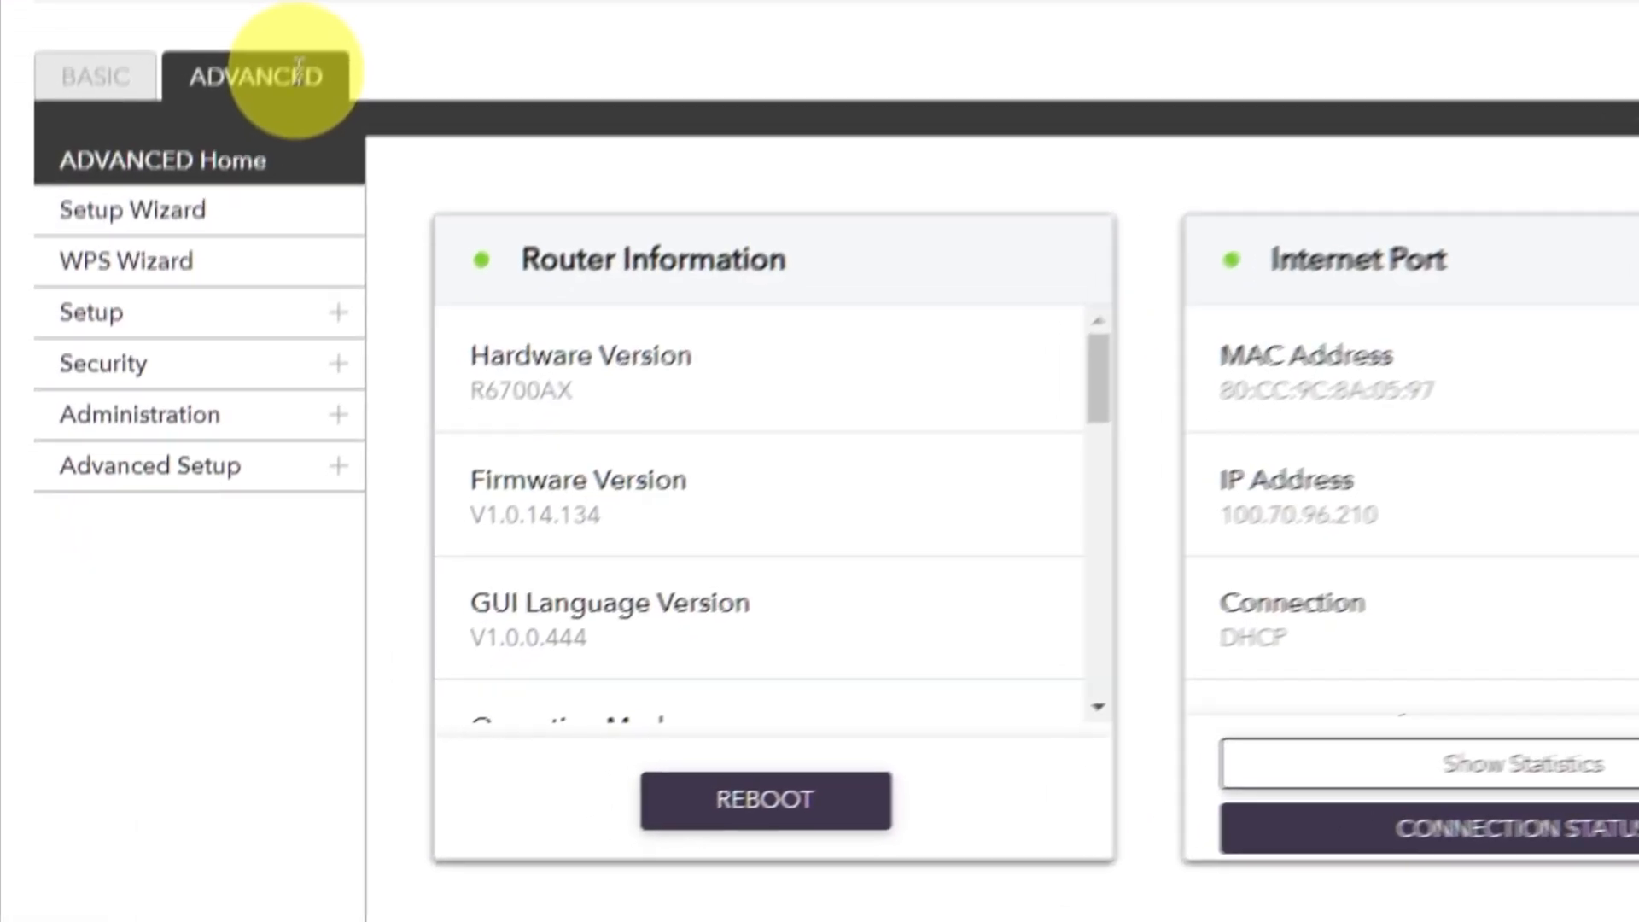
- Reboot the router from the advanced home page and confirm the restart
left_click(220, 339)
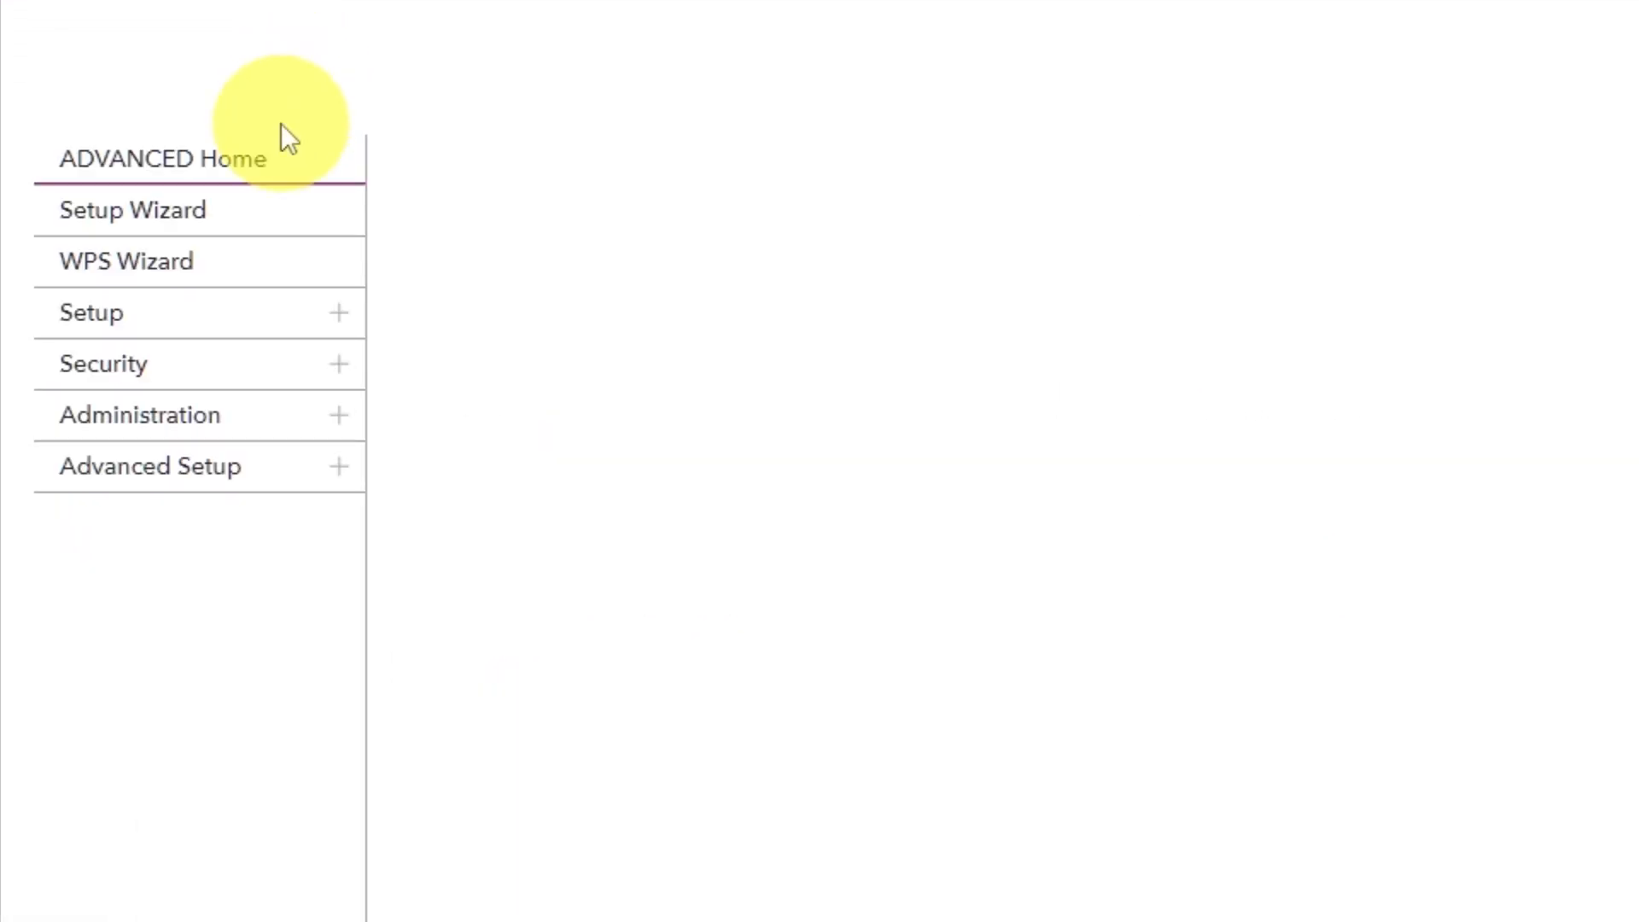
left_click(262, 165)
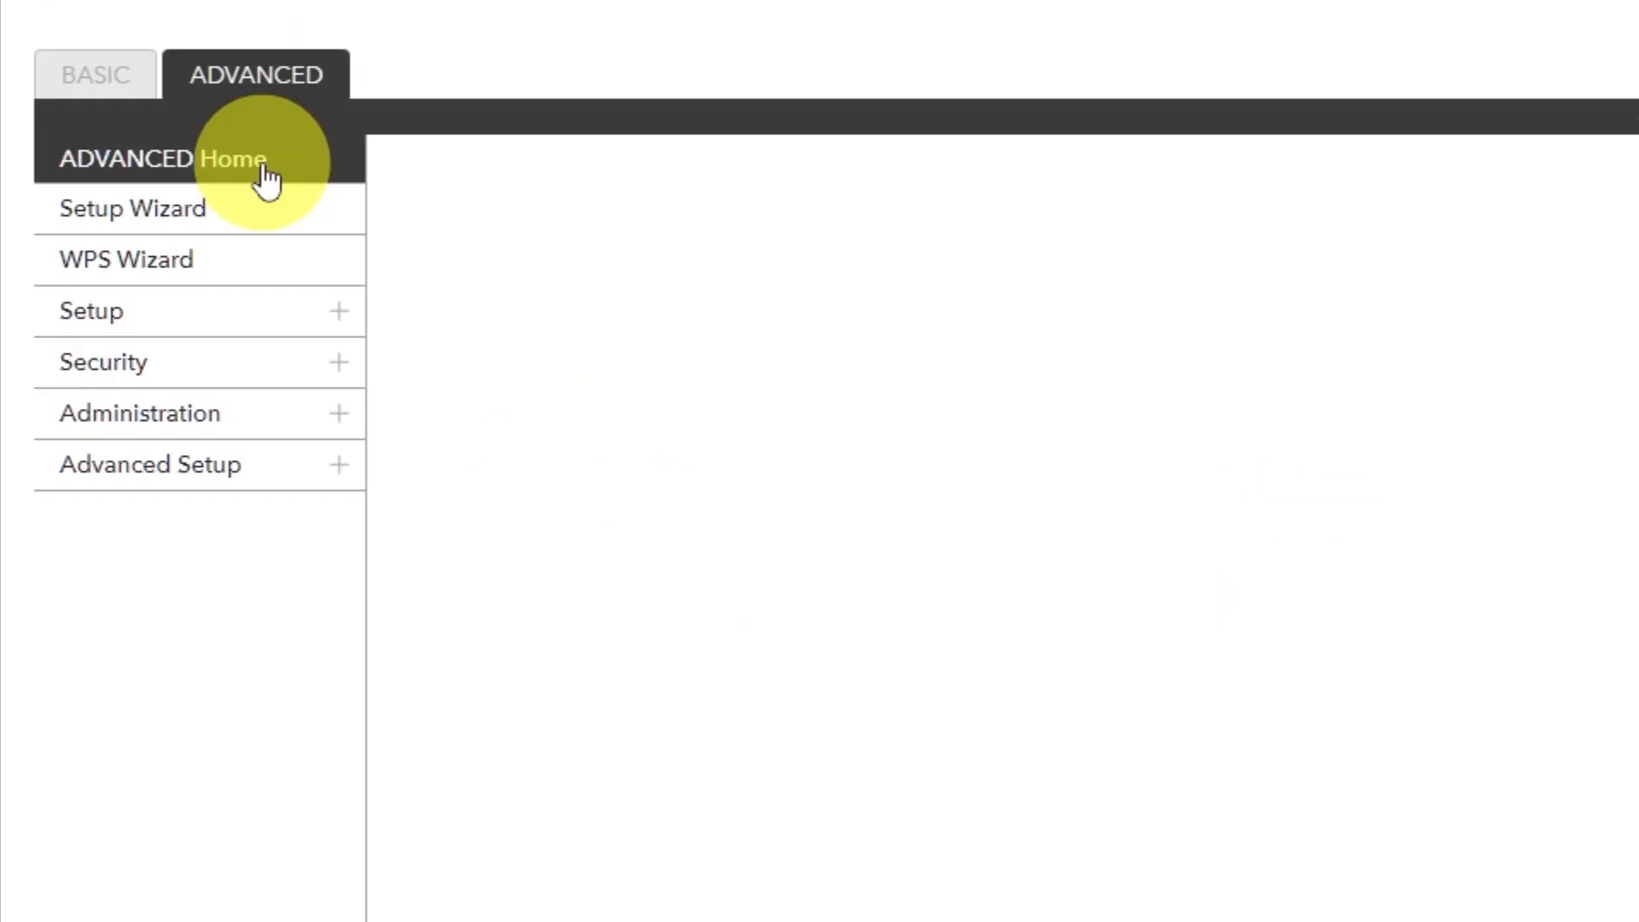
left_click(739, 798)
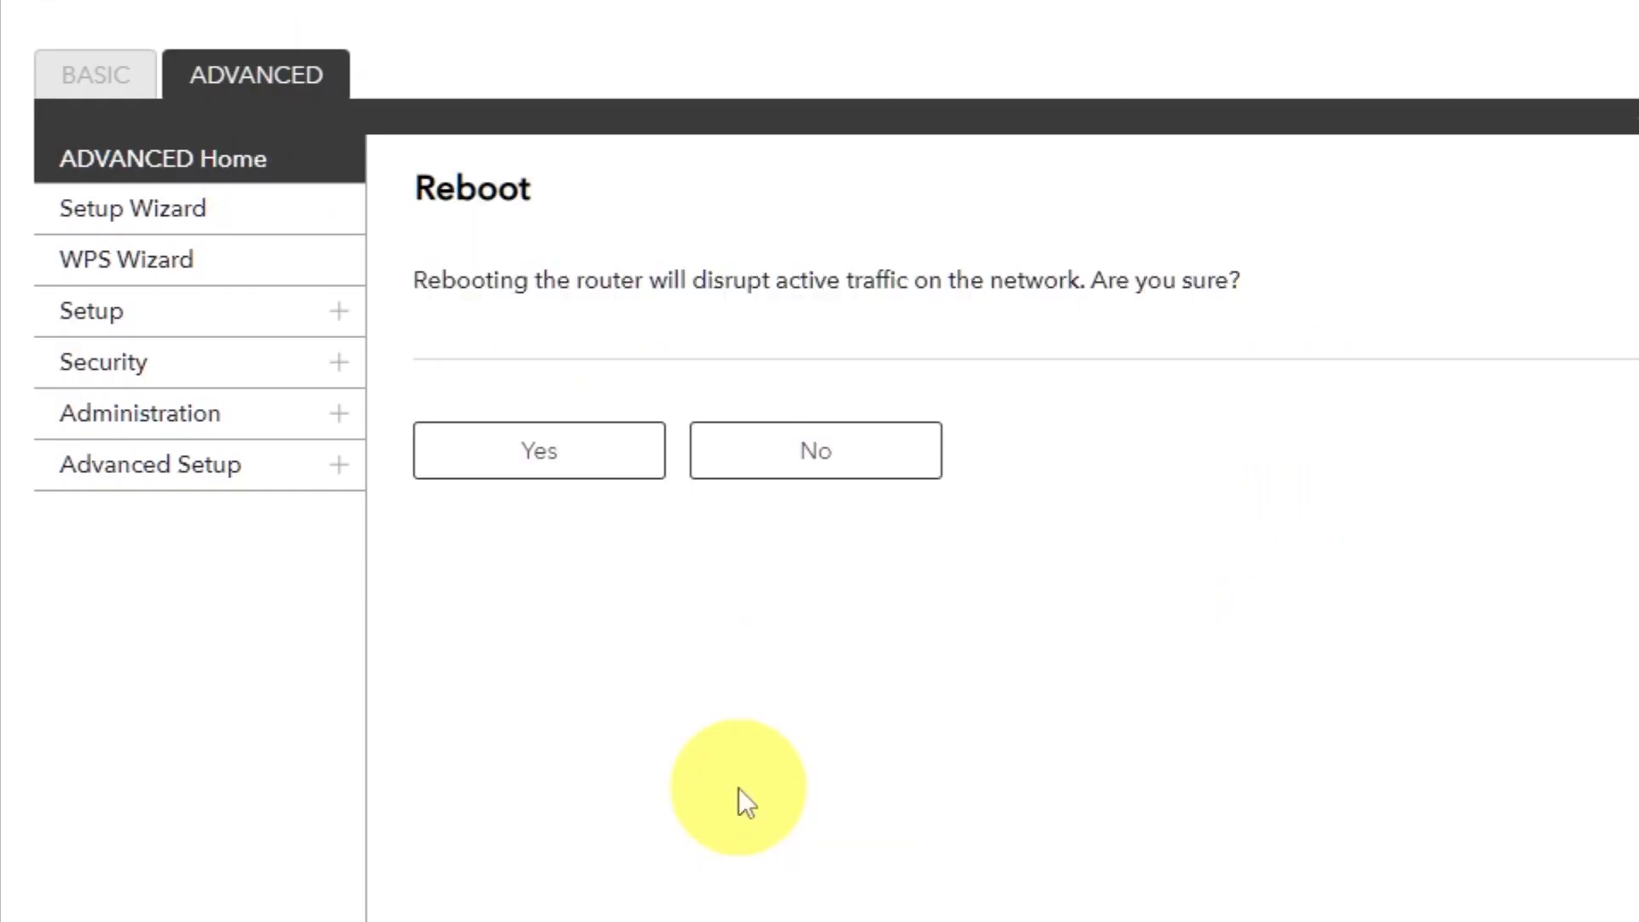
left_click(541, 456)
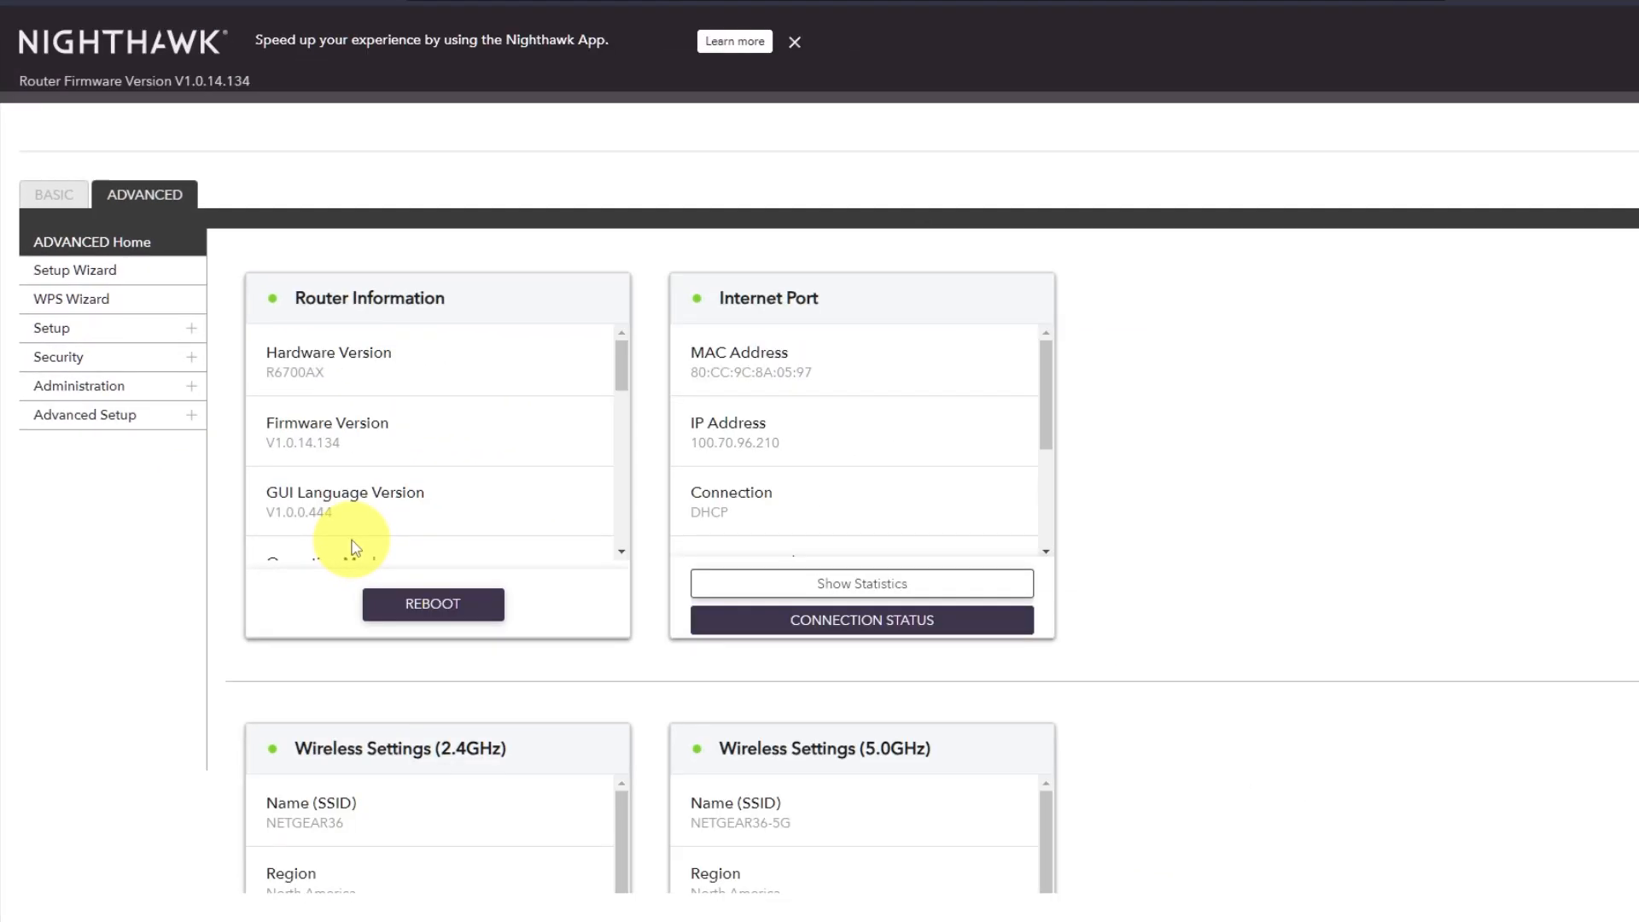
- Search the web for youtube in a new browser tab to test the internet connection
left_click(227, 13)
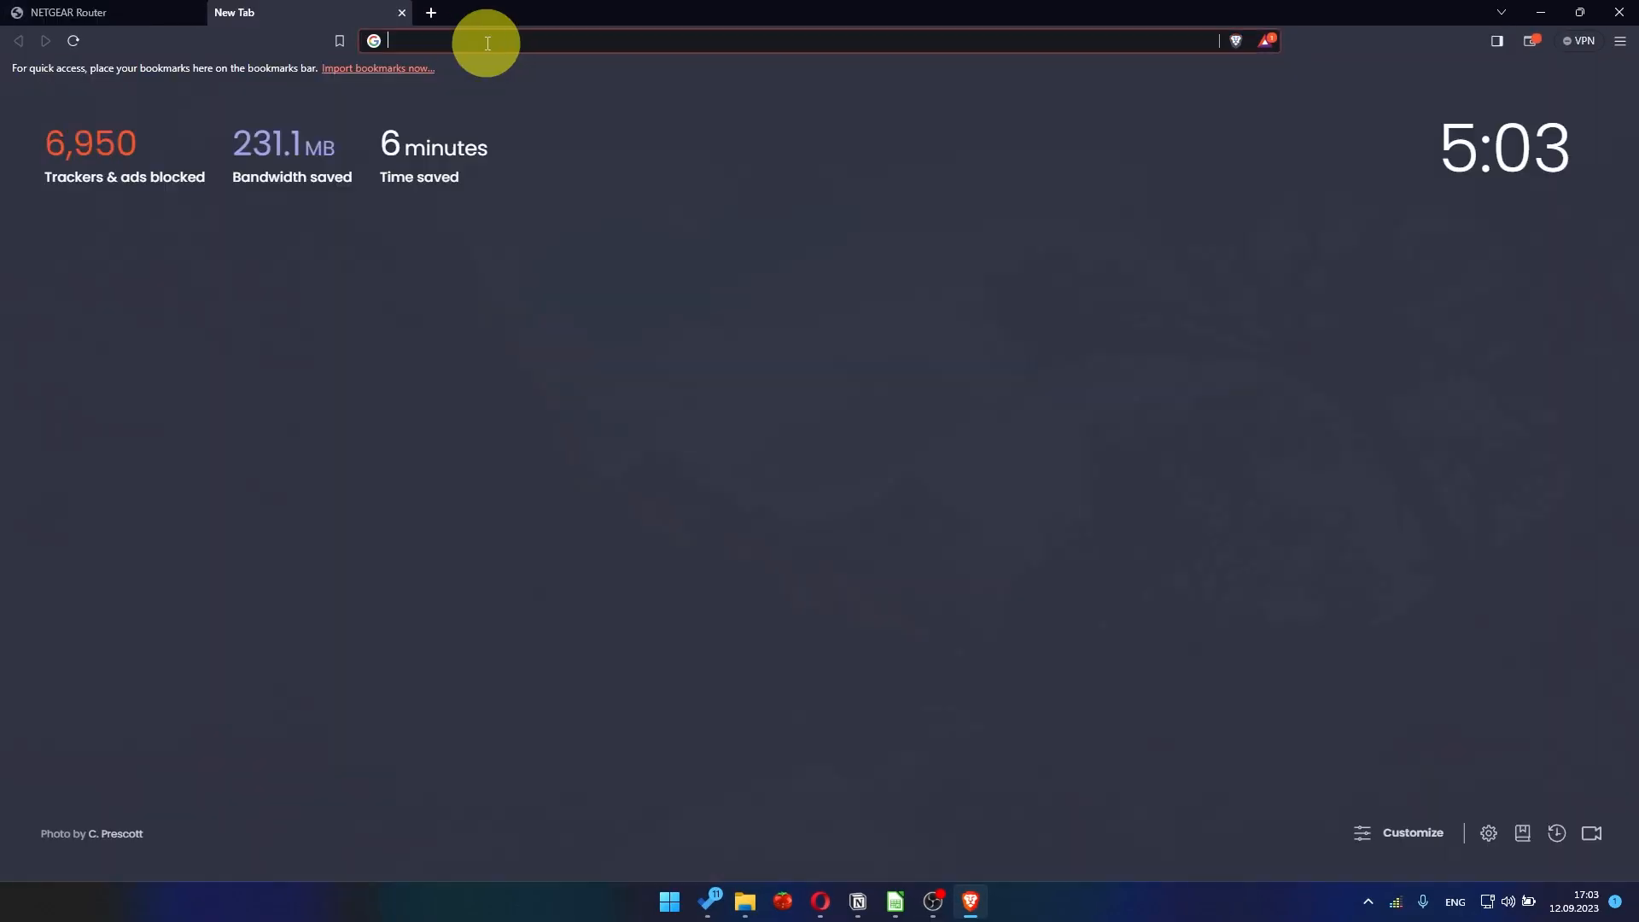
left_click(493, 43)
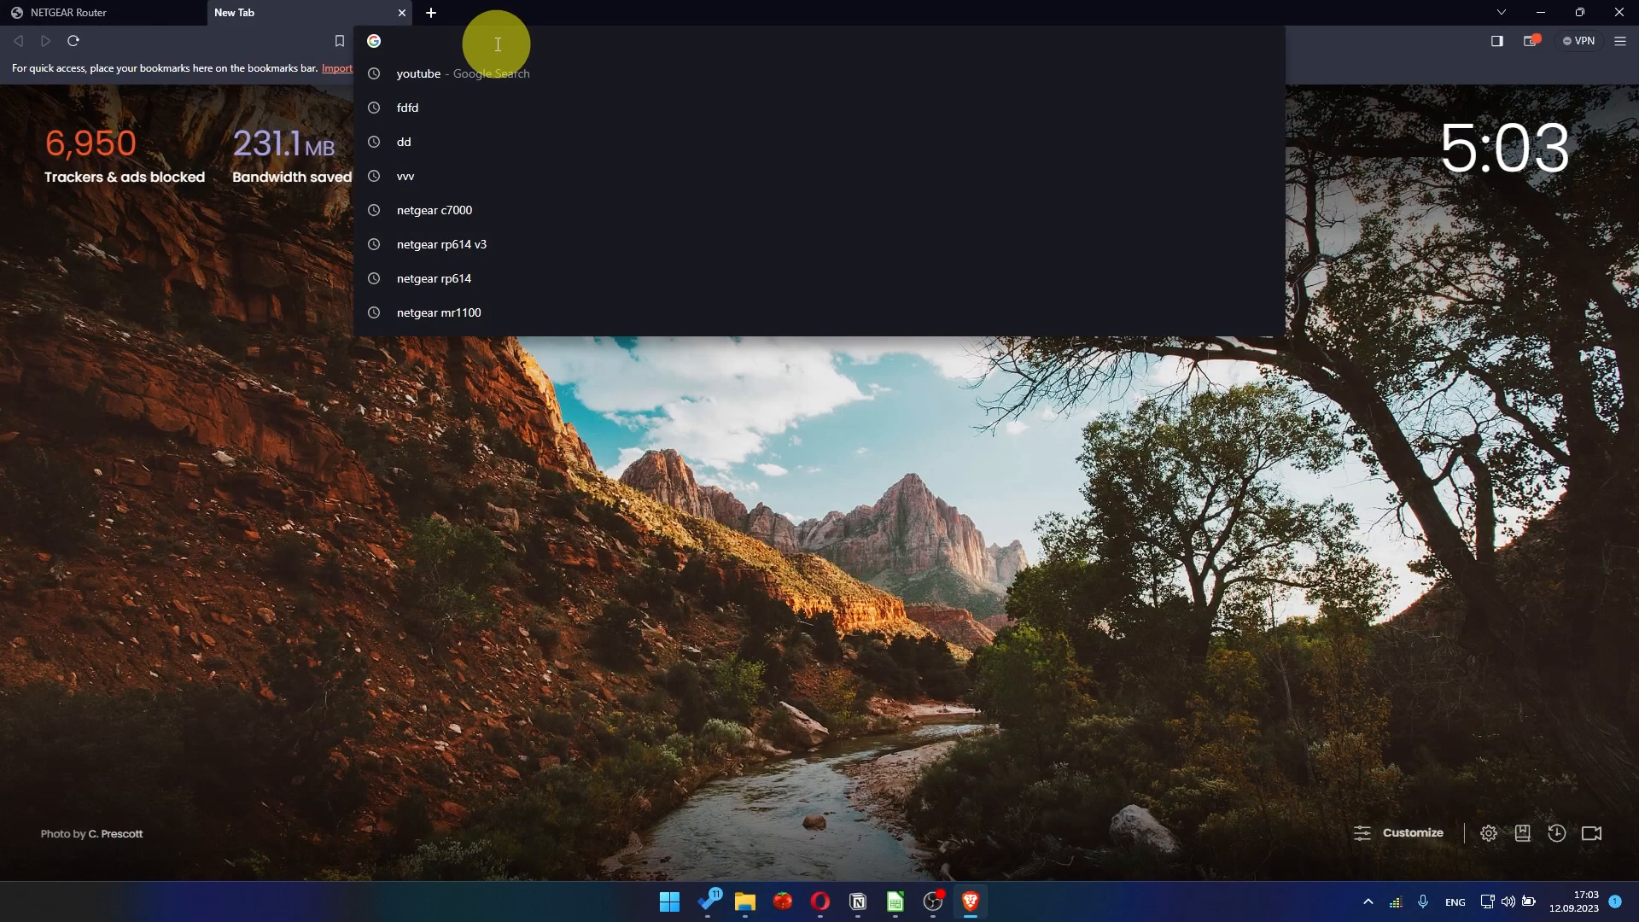
left_click(464, 75)
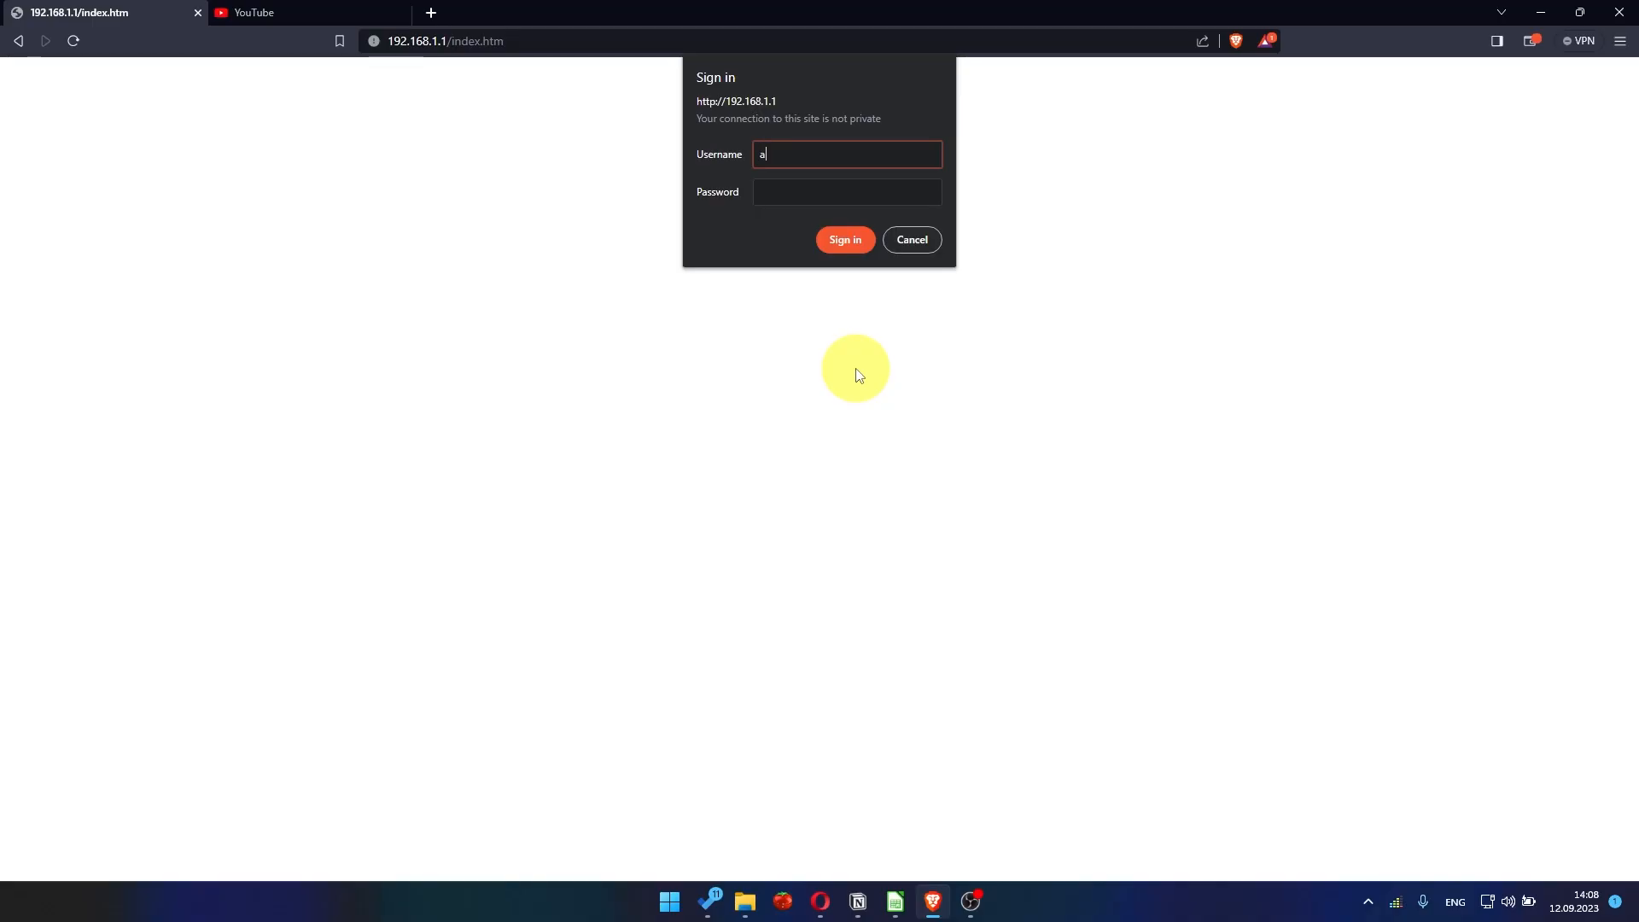
- Sign in to the router with the username admin and the admin password, and dismiss the NETGEAR Armor offer
type("dmin")
key("Tab")
type("••••")
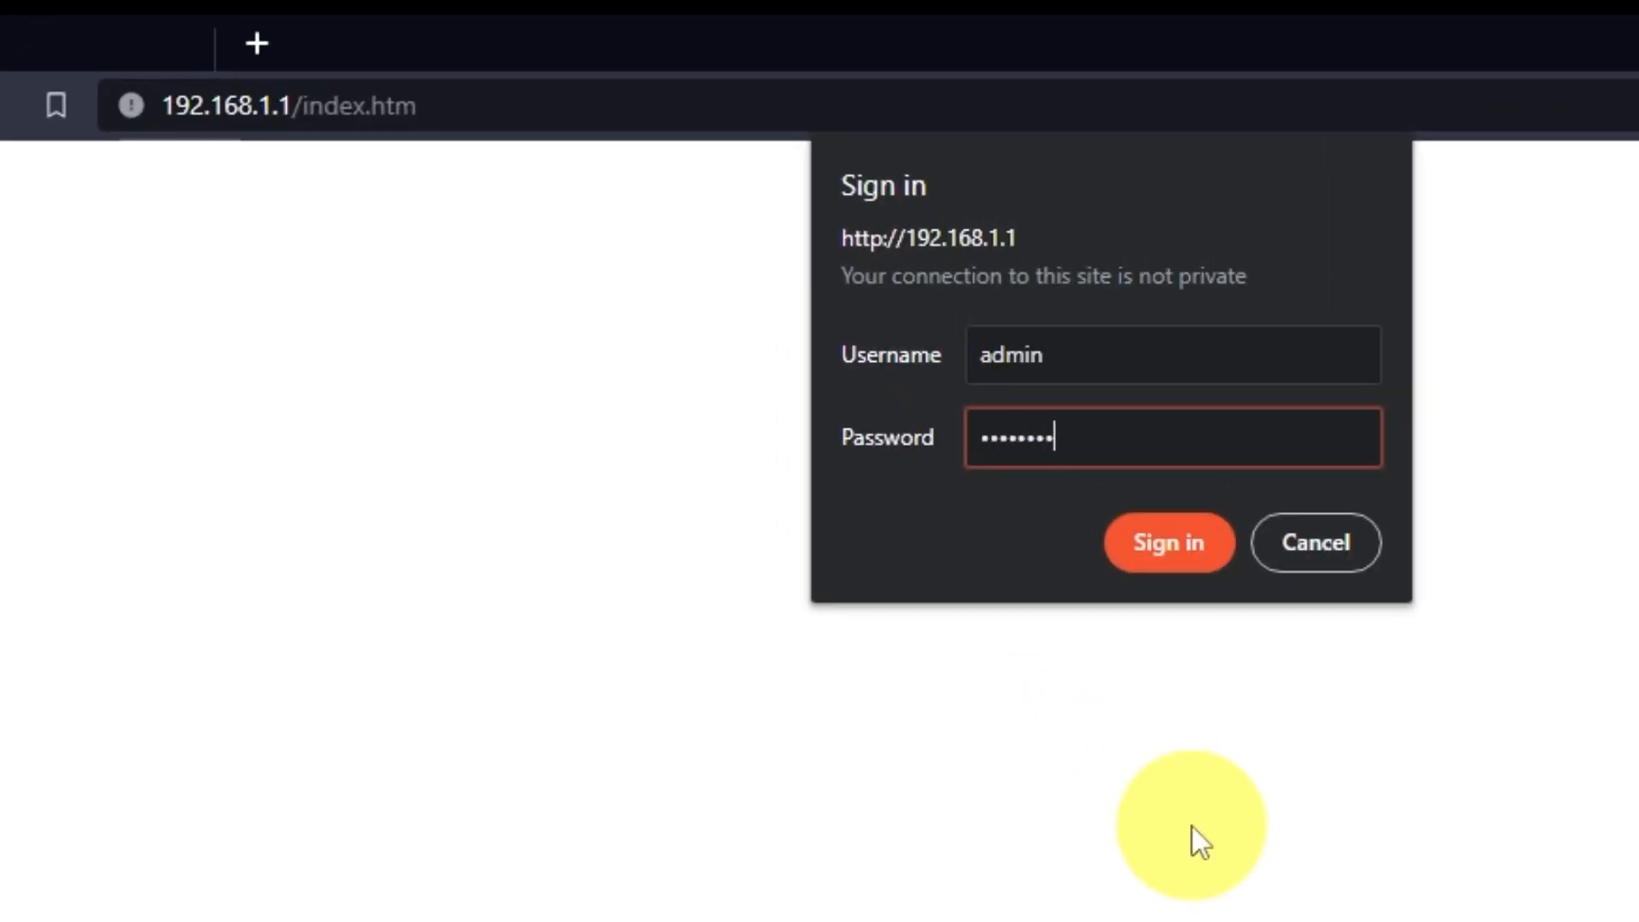
left_click(1180, 551)
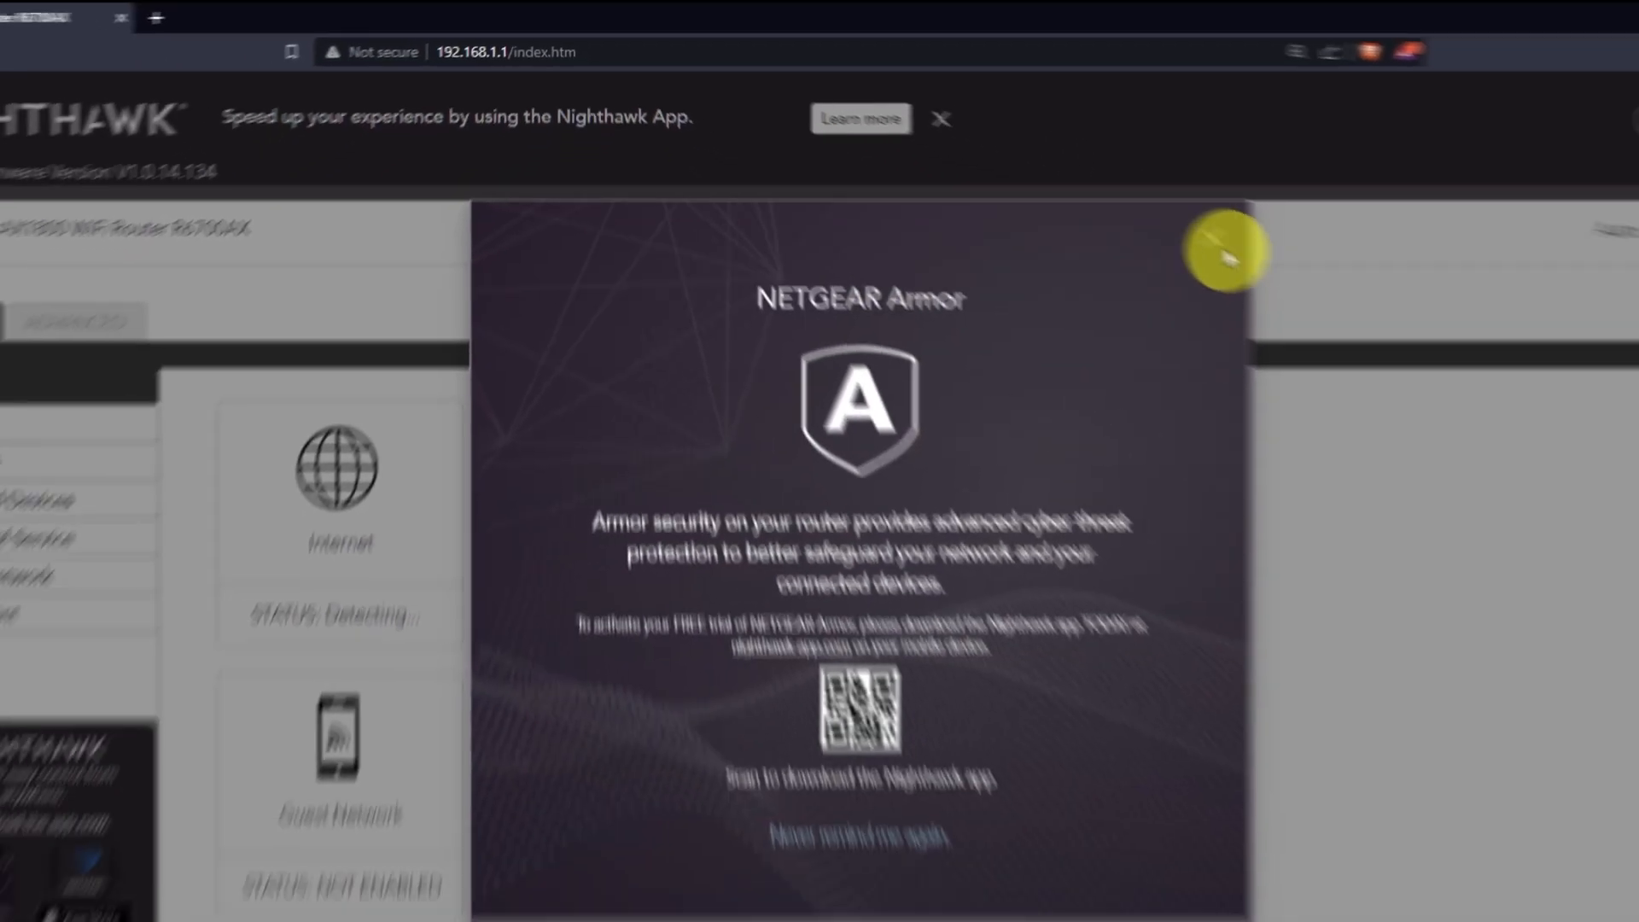
left_click(1225, 254)
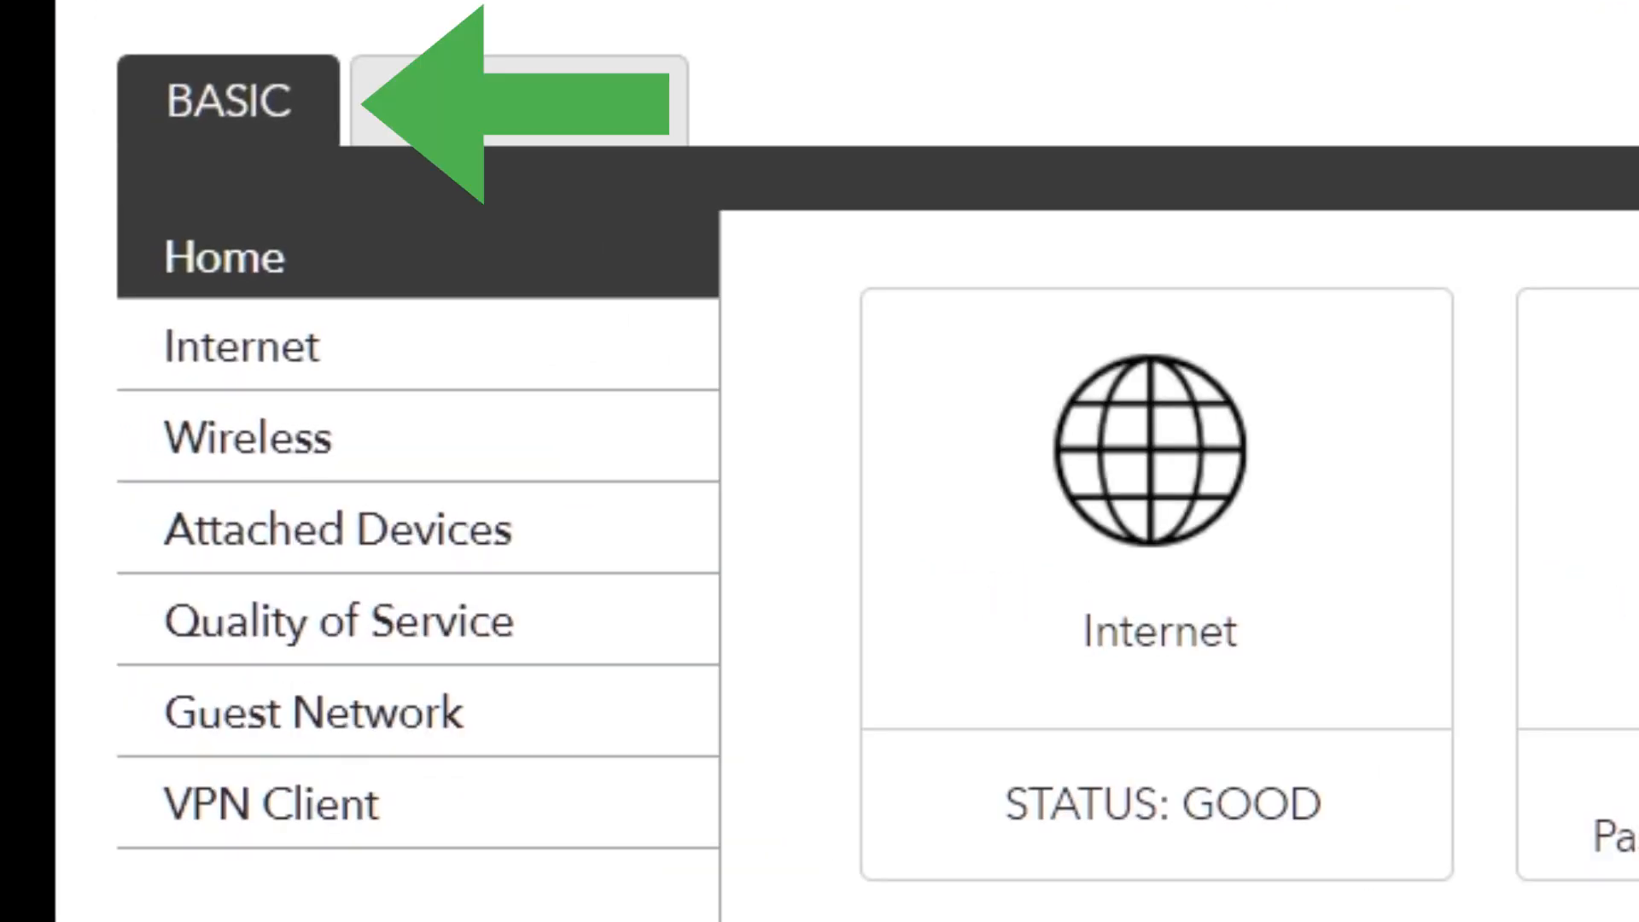
- In the basic Internet settings, set the Router MAC Address to Use Computer MAC Address and apply the change
left_click(427, 357)
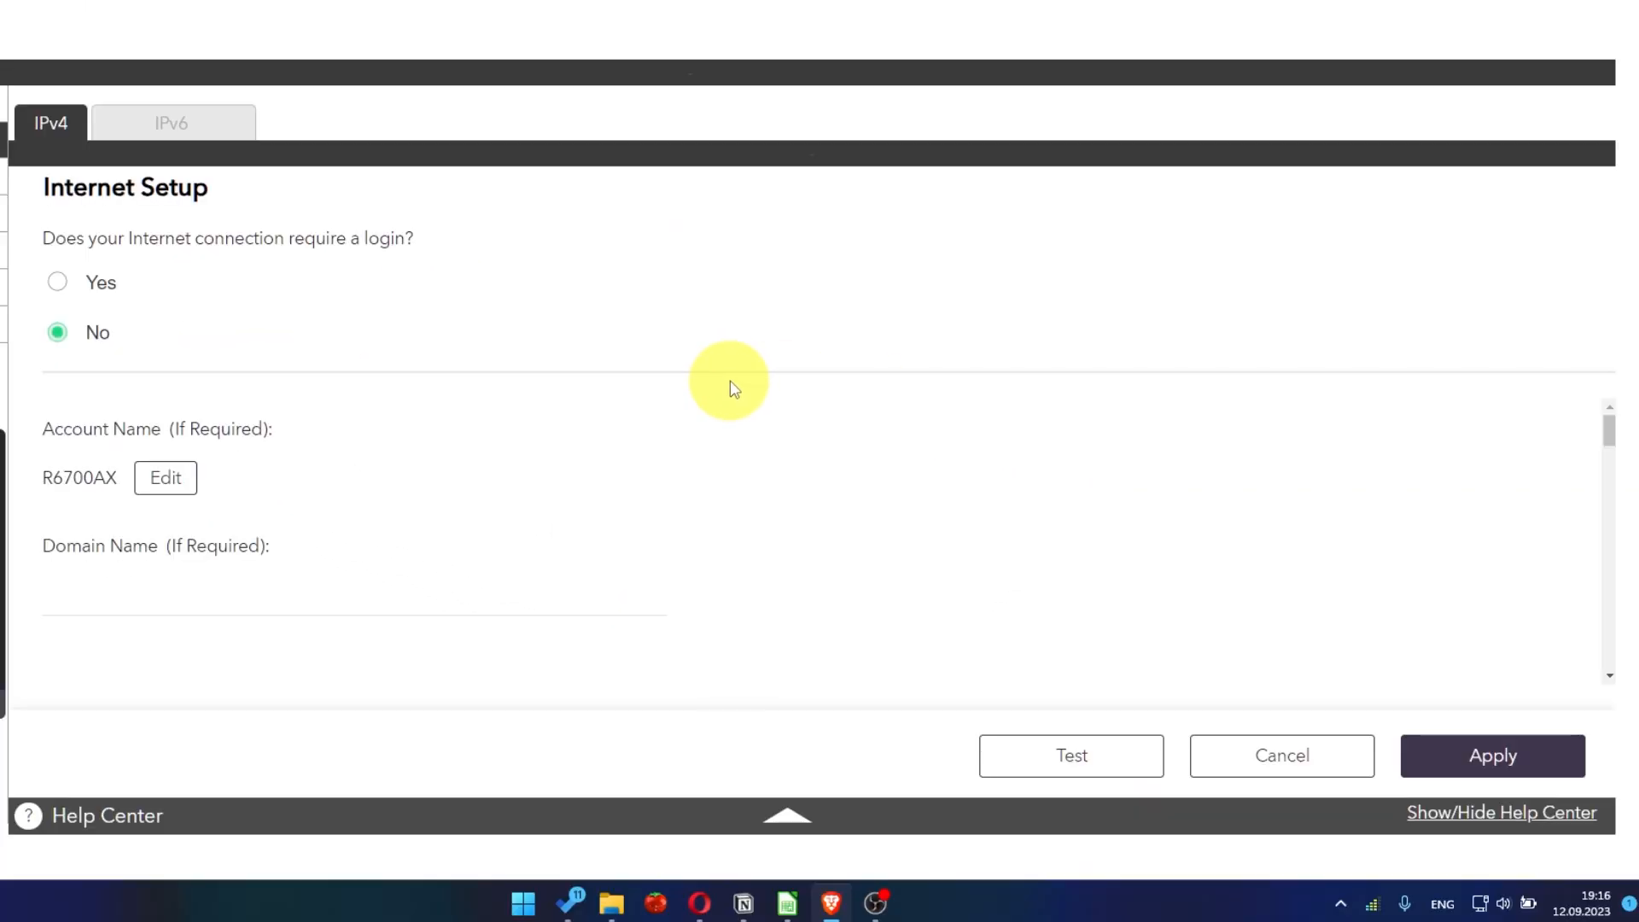
scroll(772, 534, "down", 10)
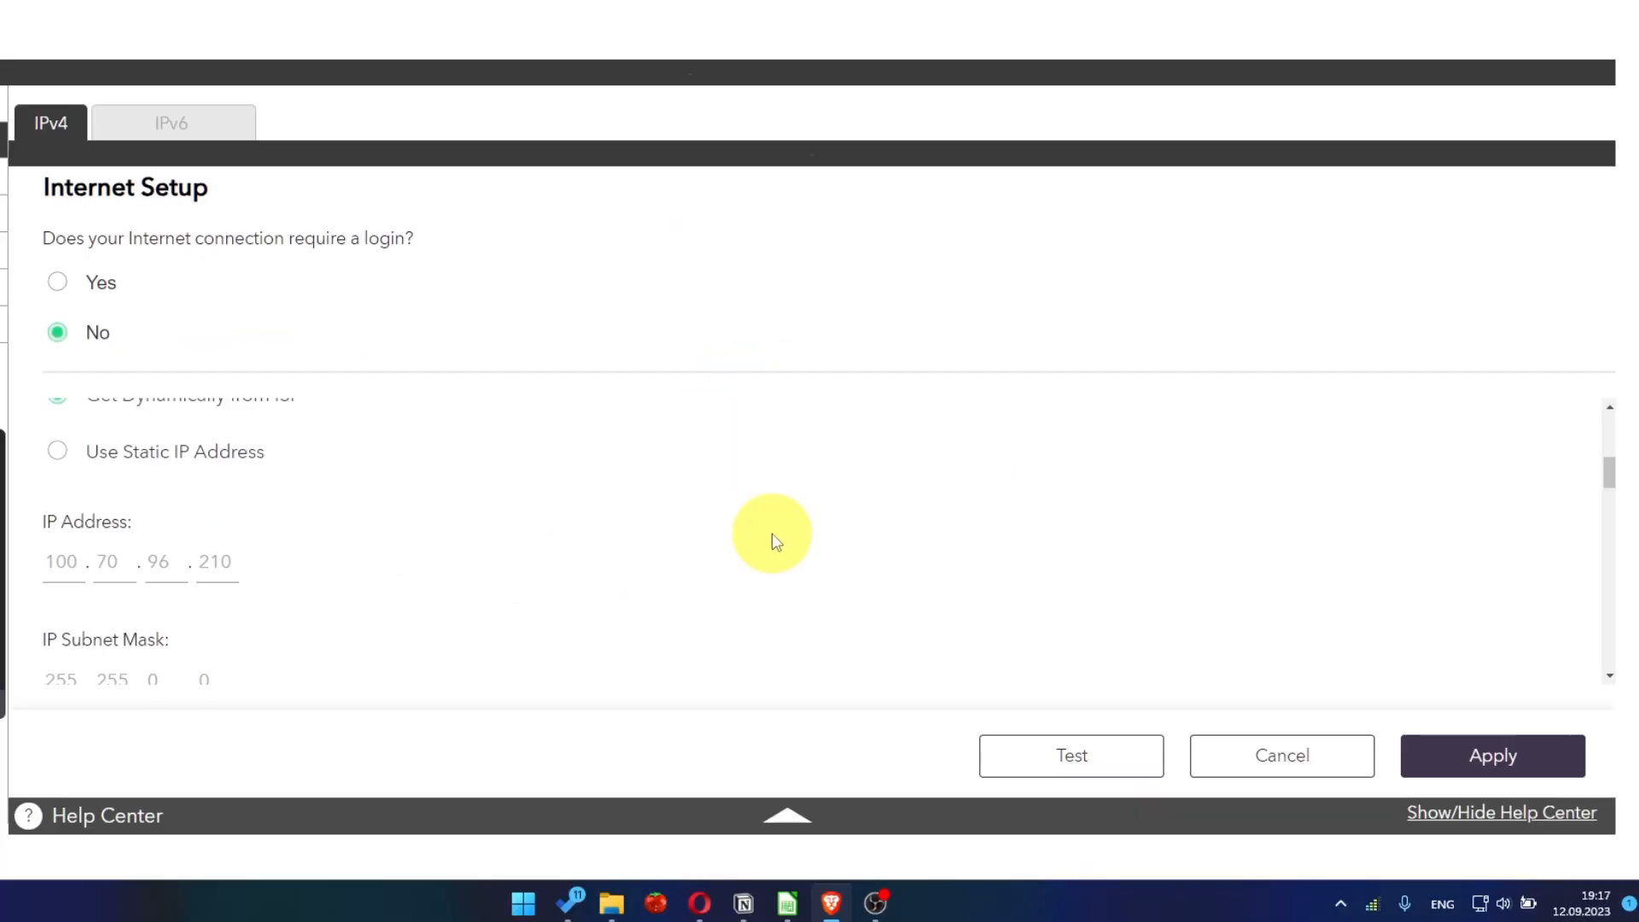
scroll(772, 536, "down", 1)
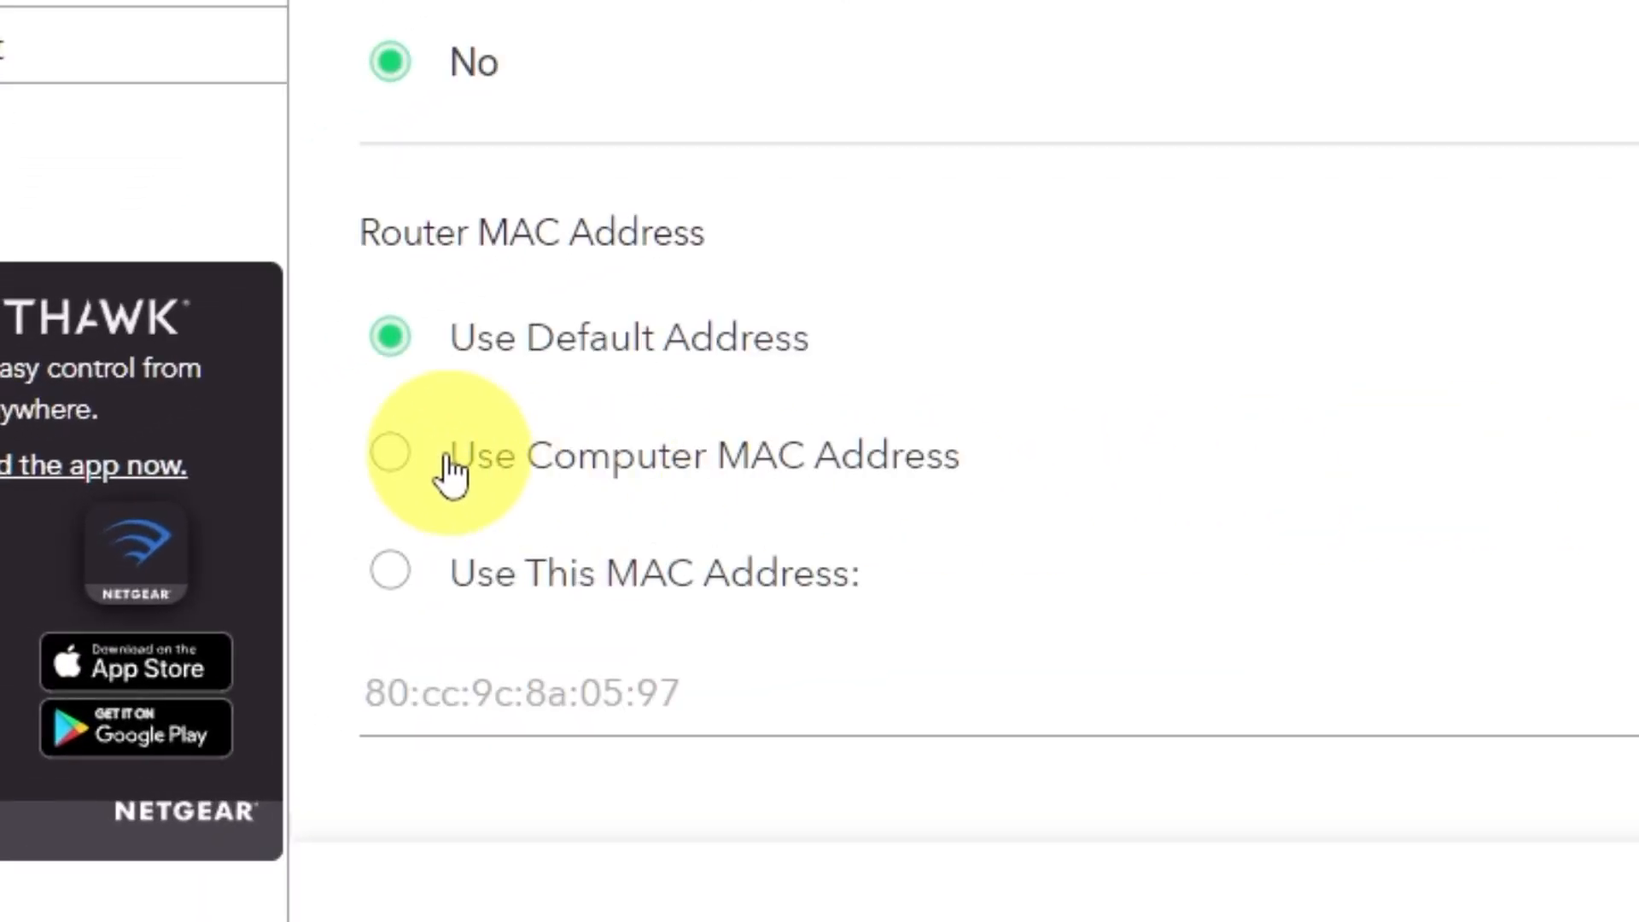
left_click(392, 460)
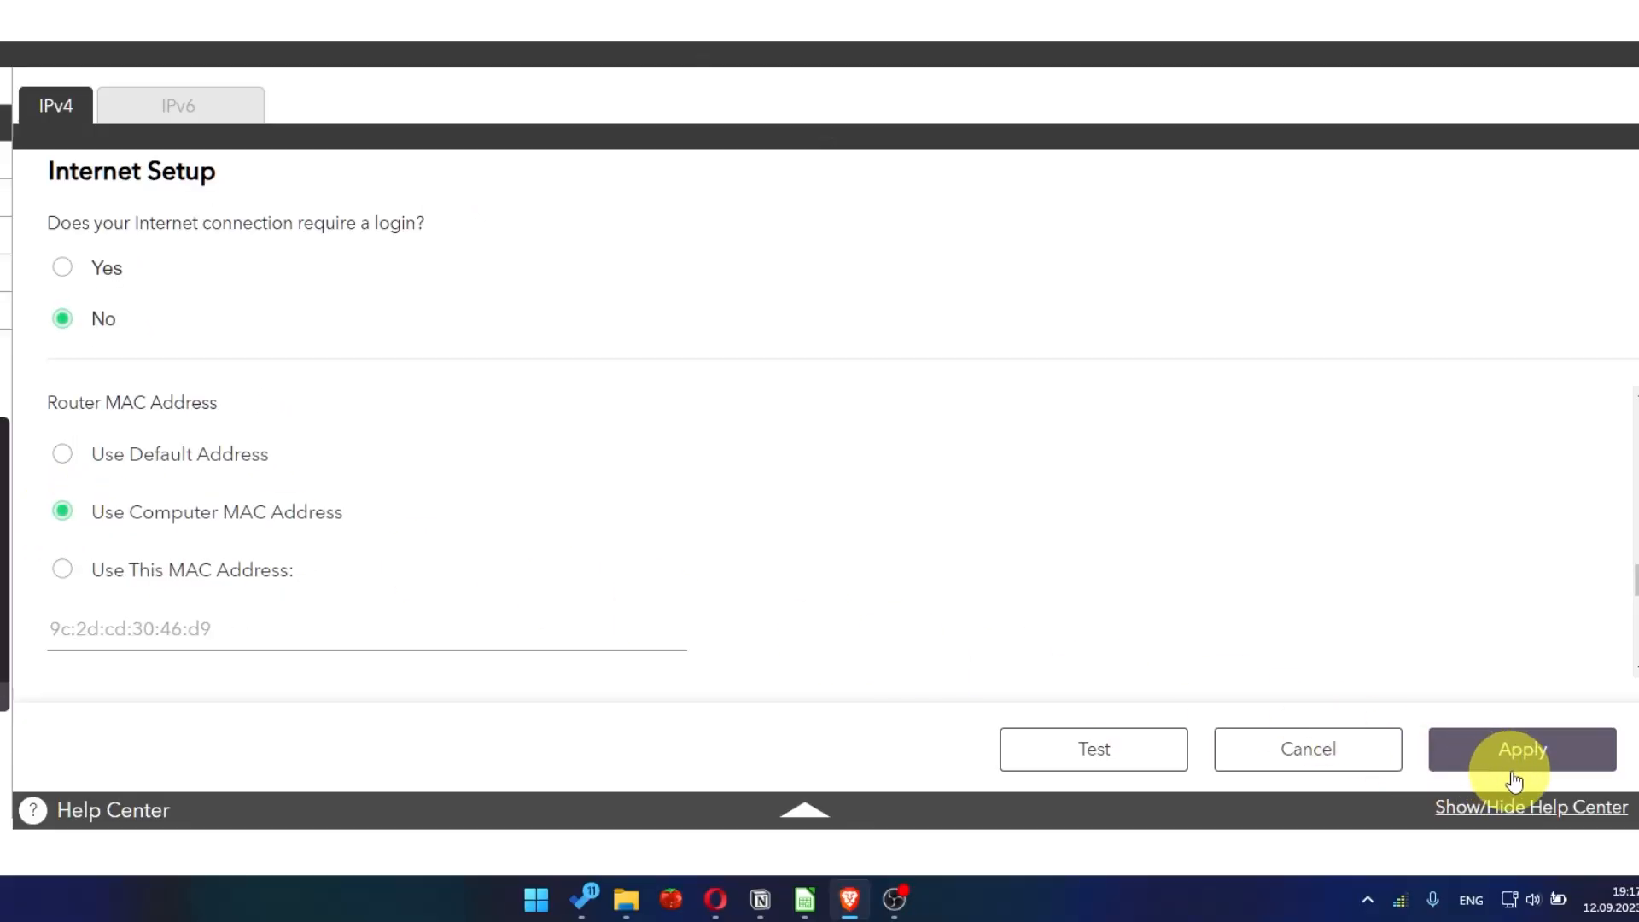
left_click(1521, 749)
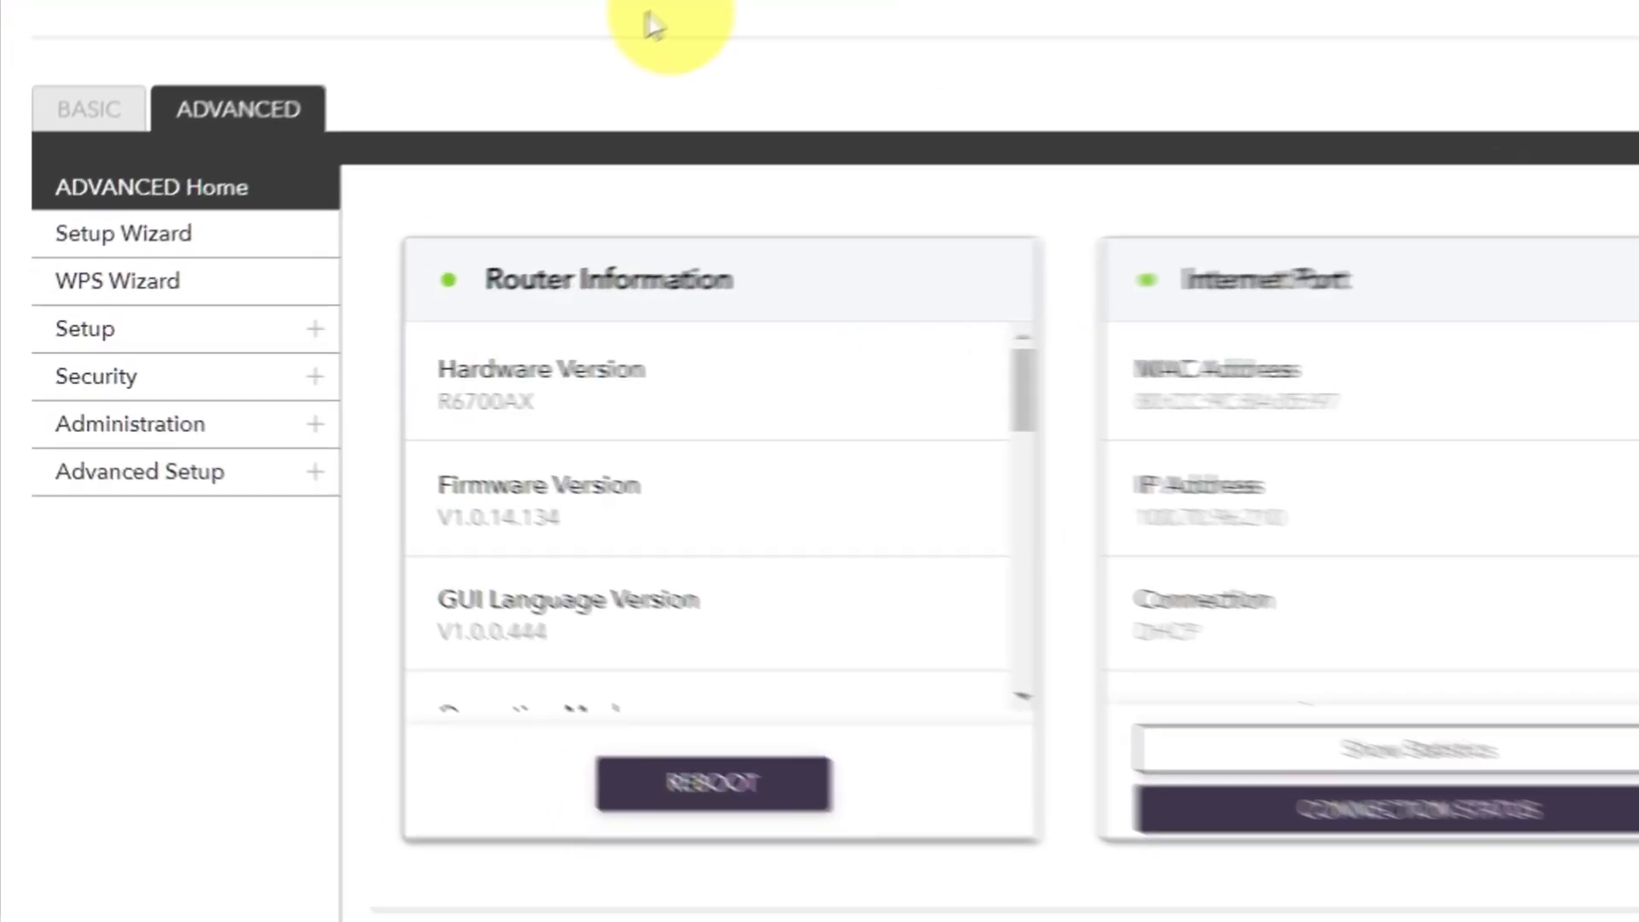
- Restart the router from the advanced home page to follow up the MAC address change, and confirm the reboot
left_click(305, 75)
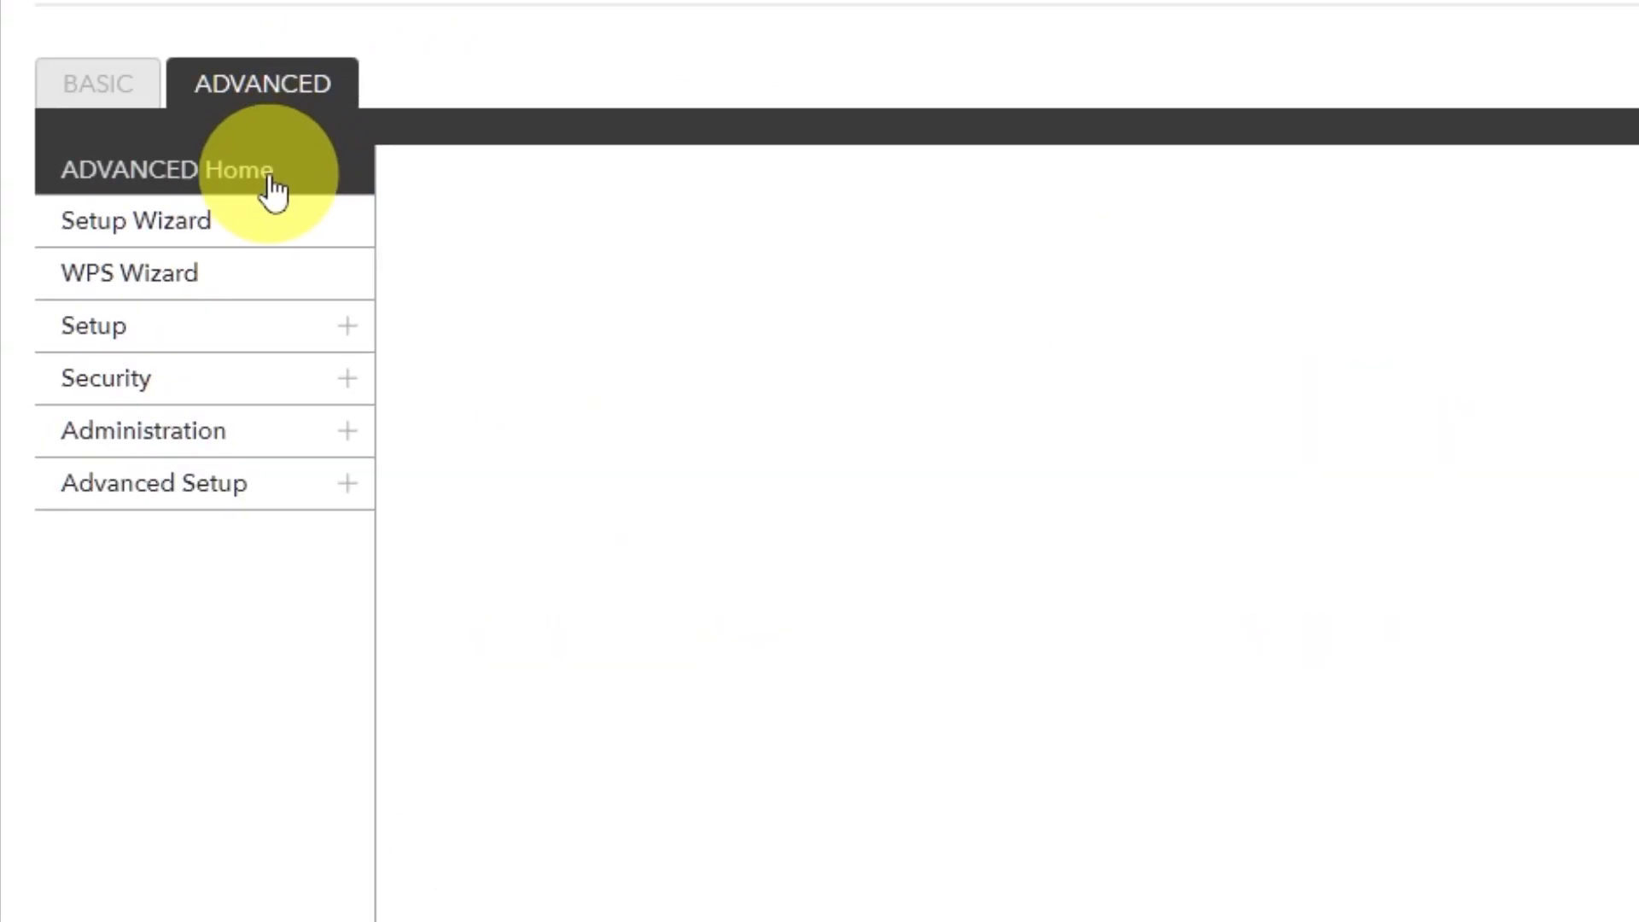
left_click(270, 176)
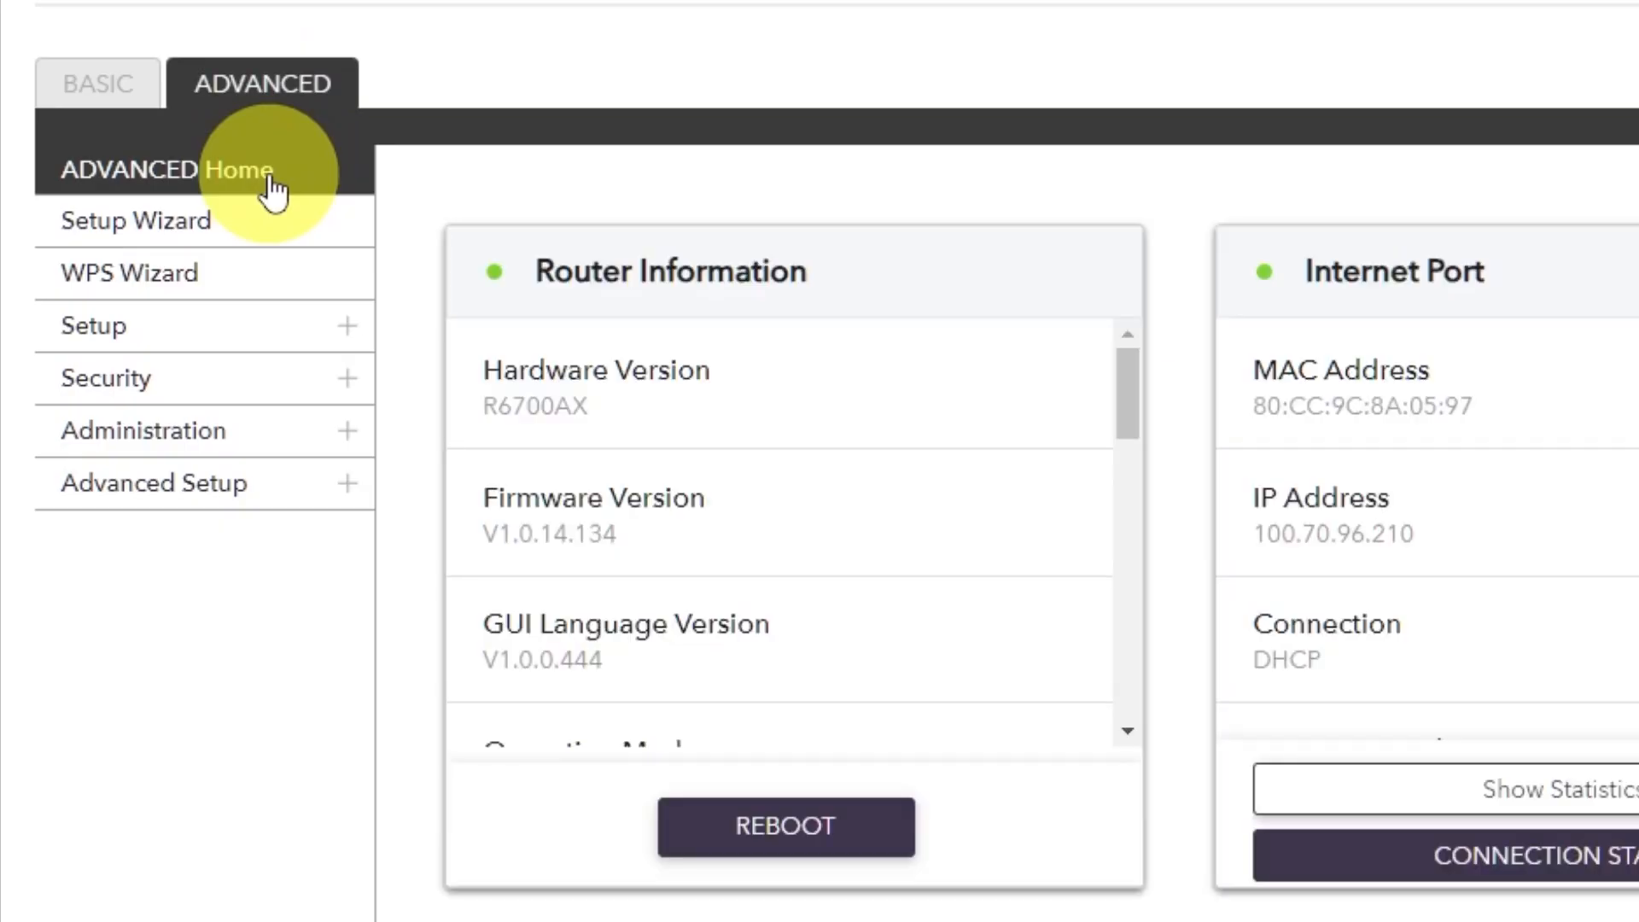
left_click(759, 824)
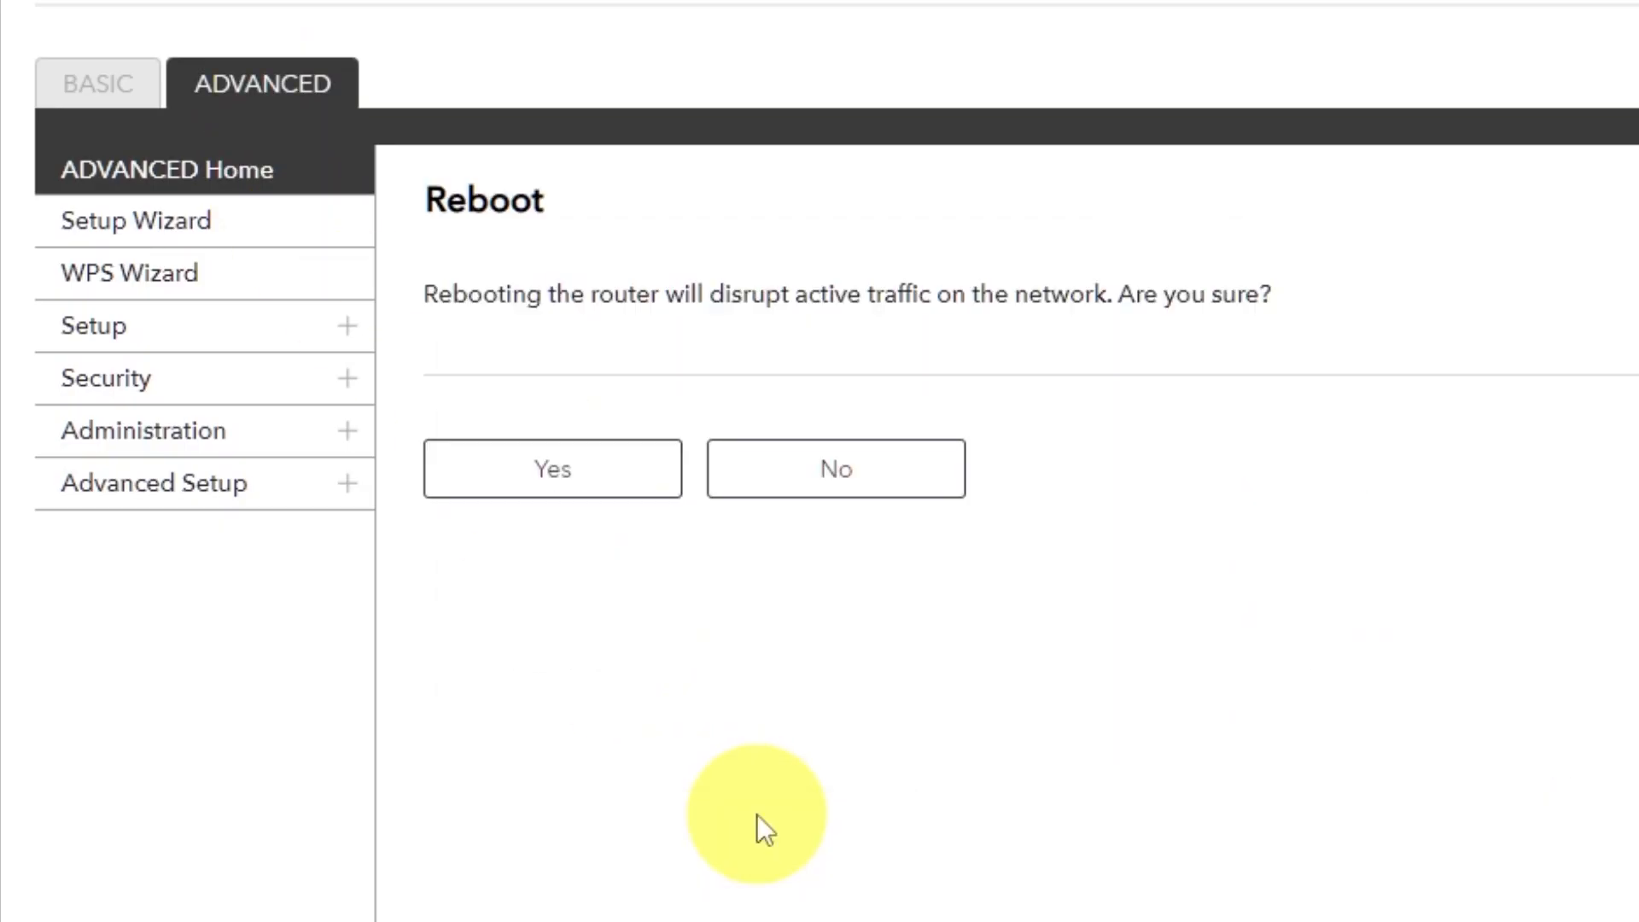
left_click(560, 483)
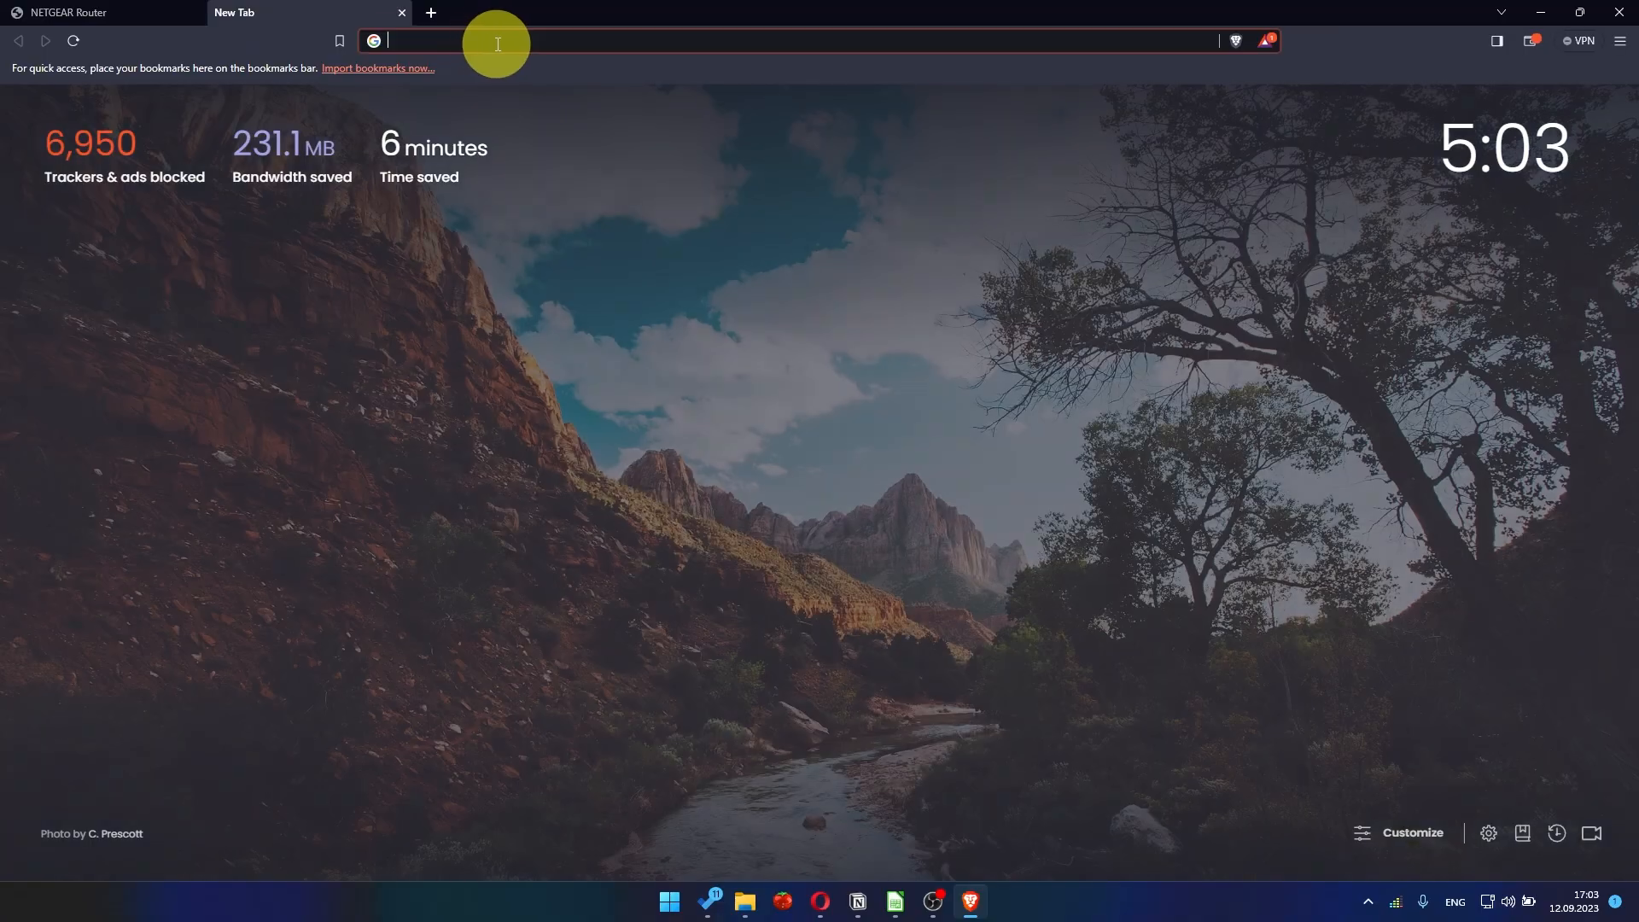
- Check the internet connection again by searching the web for youtube in a separate browser tab
left_click(497, 41)
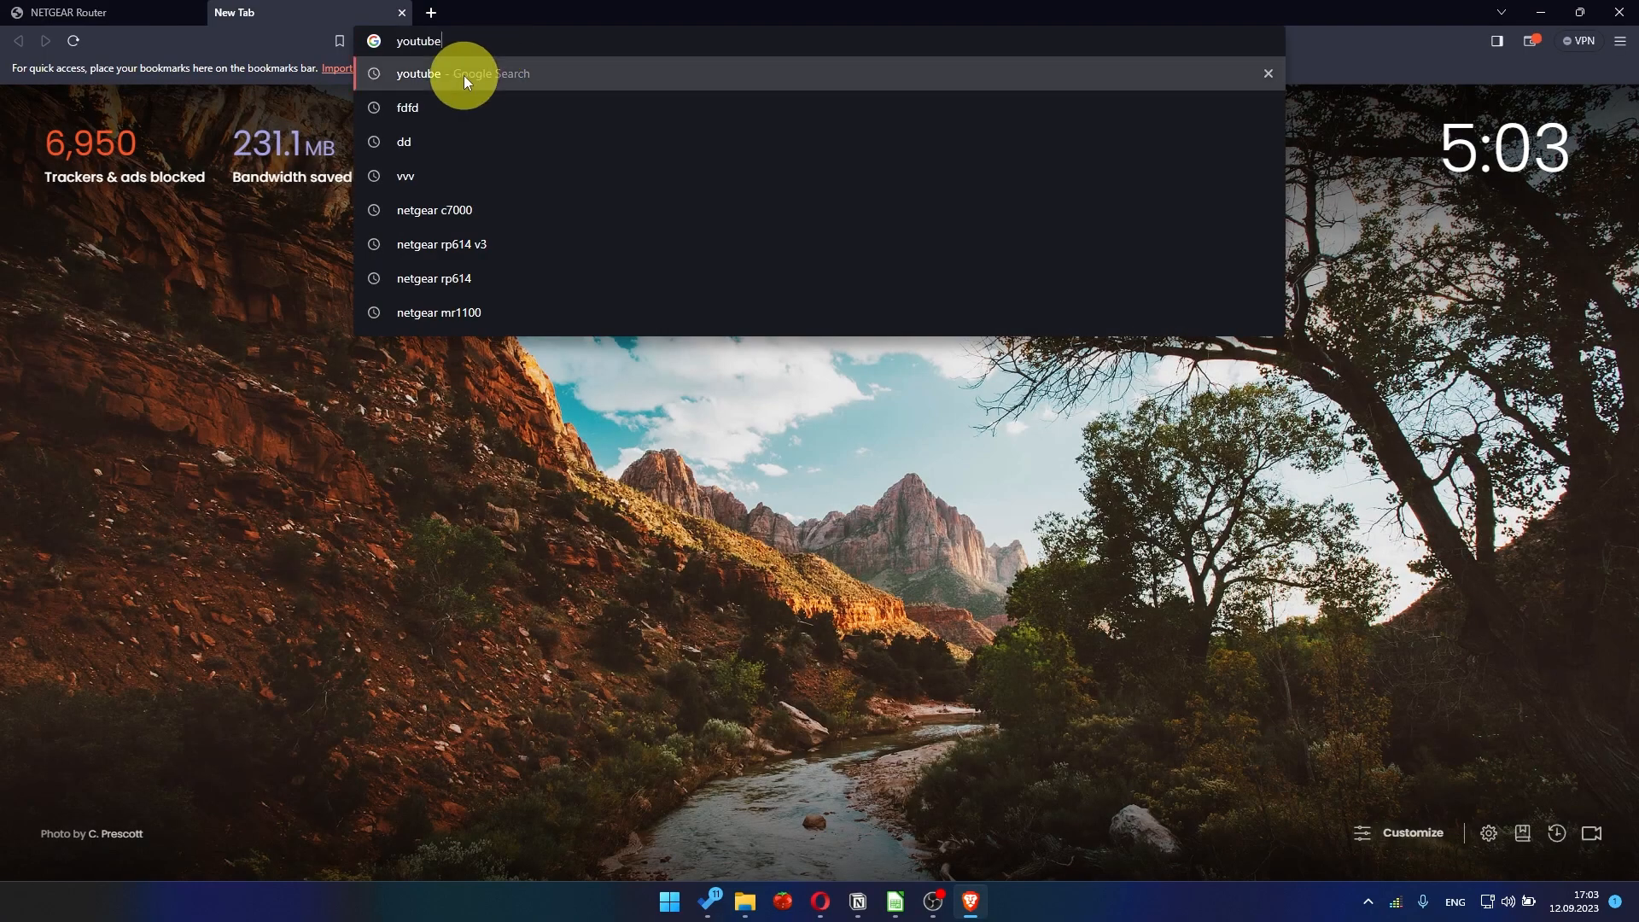
left_click(464, 75)
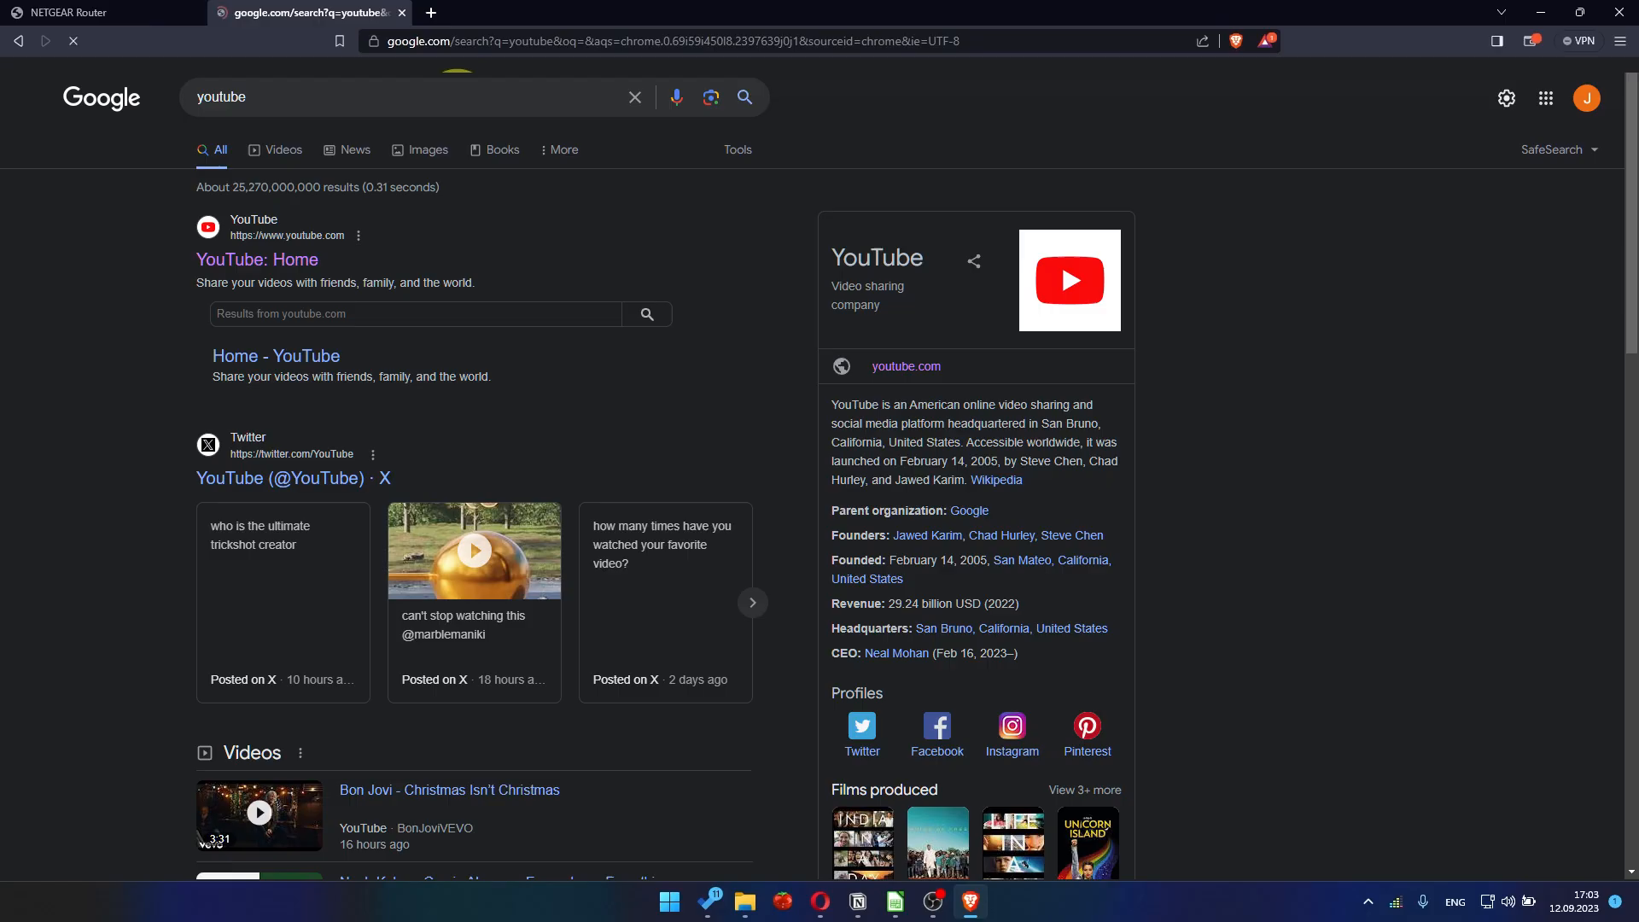